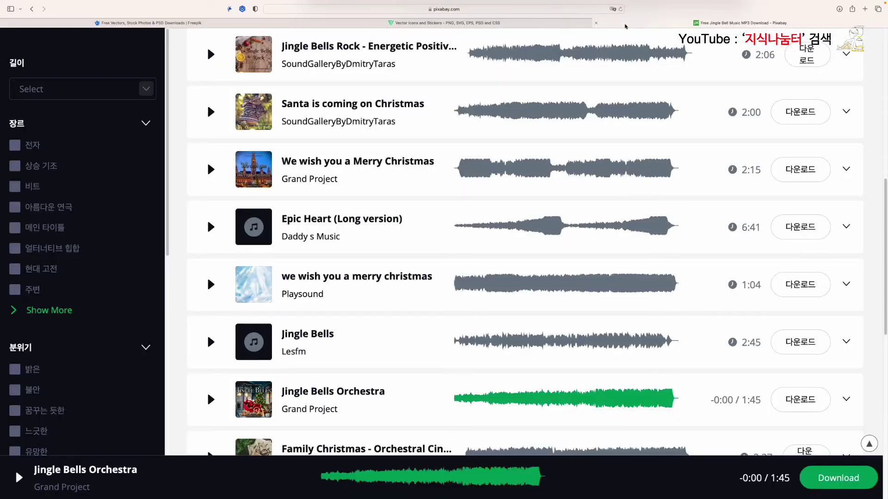
Leave the jingle bell music results and return to Pixabay's home page.
scroll(207, 161, up, 5)
scroll(159, 70, up, 4)
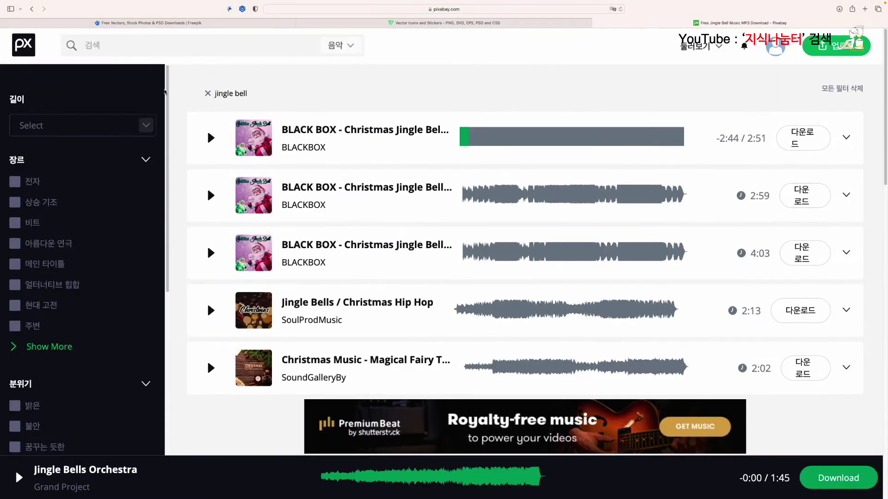
click(30, 37)
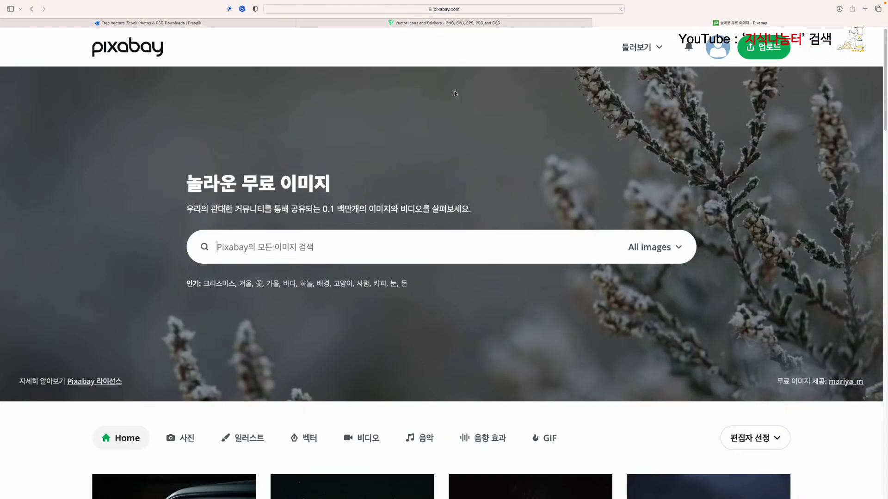
Switch to Freepik and search all assets for "christmas tree".
click(124, 26)
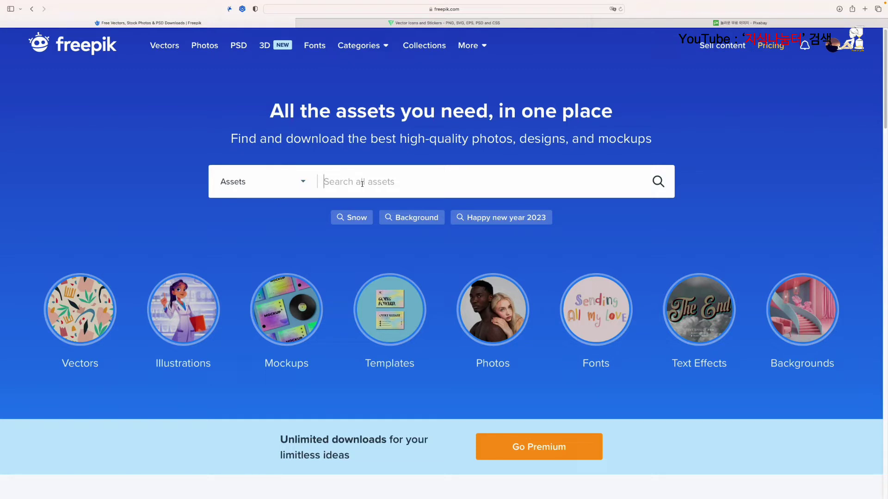
text(Christmas )
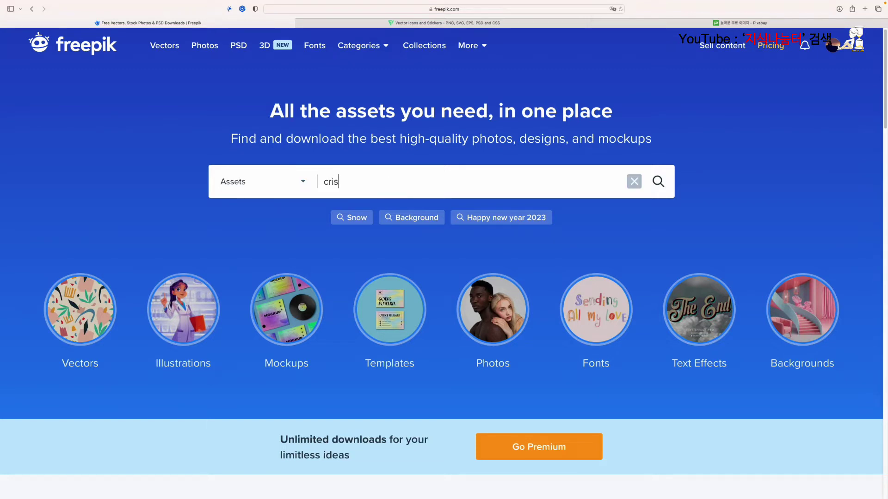
text(tree)
key(Return)
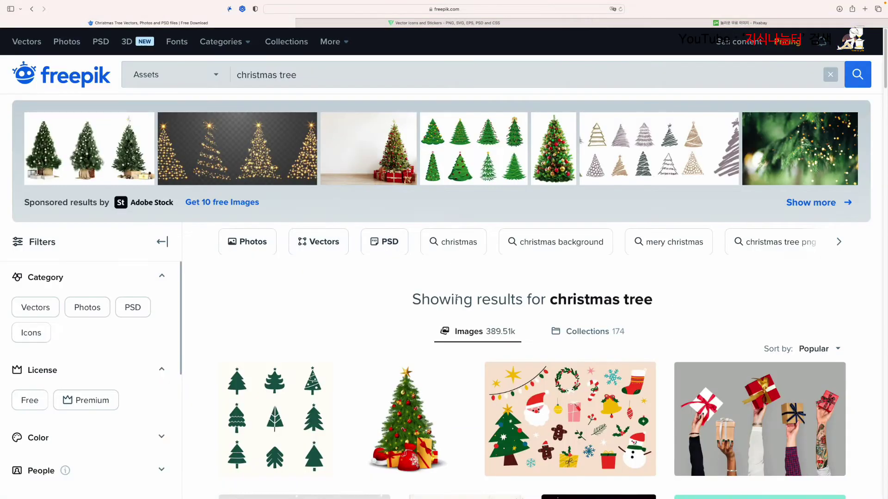
Look through the Christmas tree search results, comparing the free images with the premium ones marked by a crown.
scroll(465, 313, down, 4)
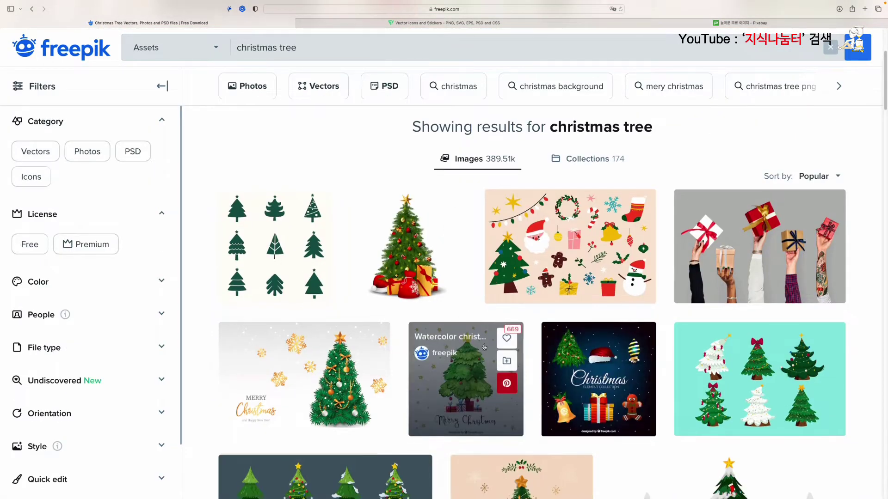
scroll(476, 342, down, 3)
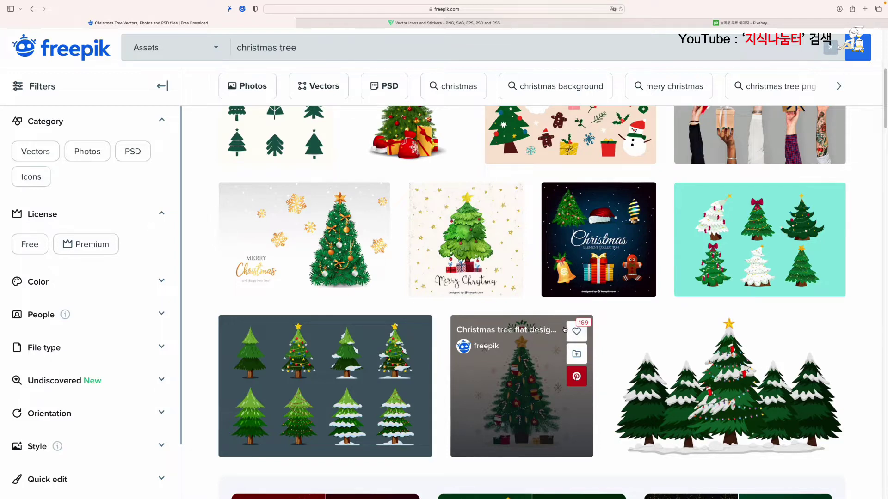
scroll(509, 330, up, 5)
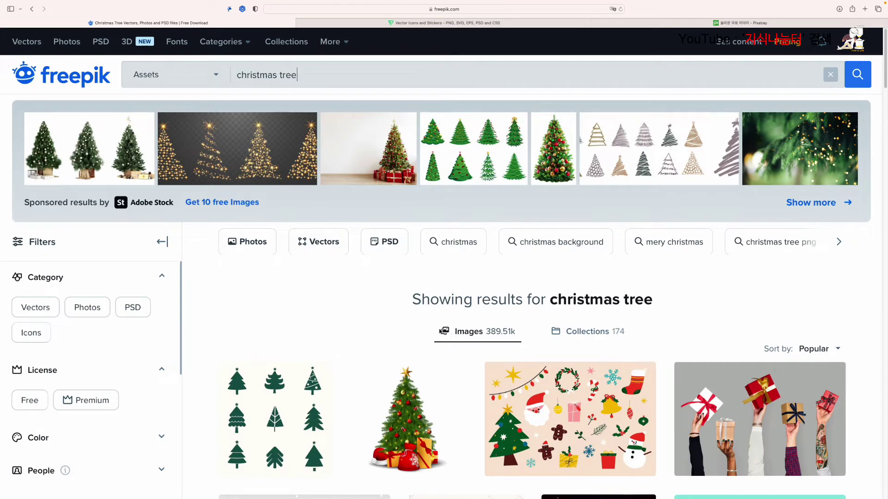
scroll(417, 331, down, 5)
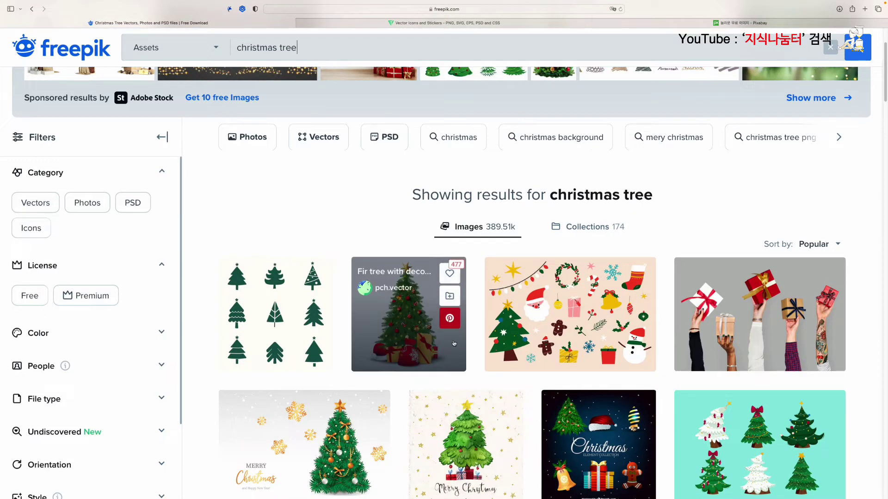
scroll(410, 347, down, 5)
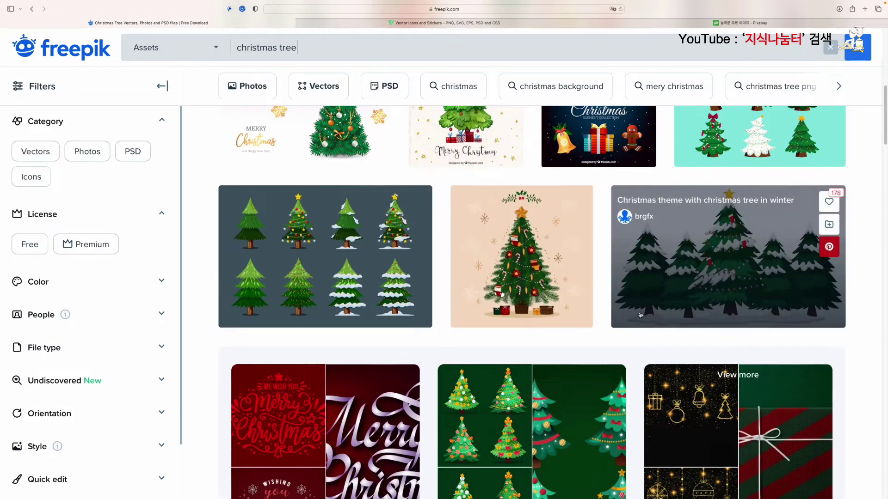
scroll(456, 322, down, 5)
scroll(456, 322, down, 7)
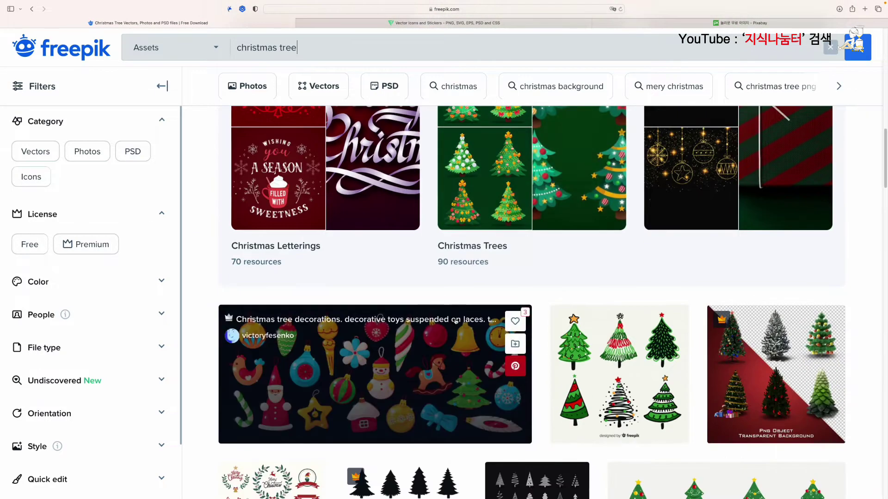
scroll(454, 319, down, 10)
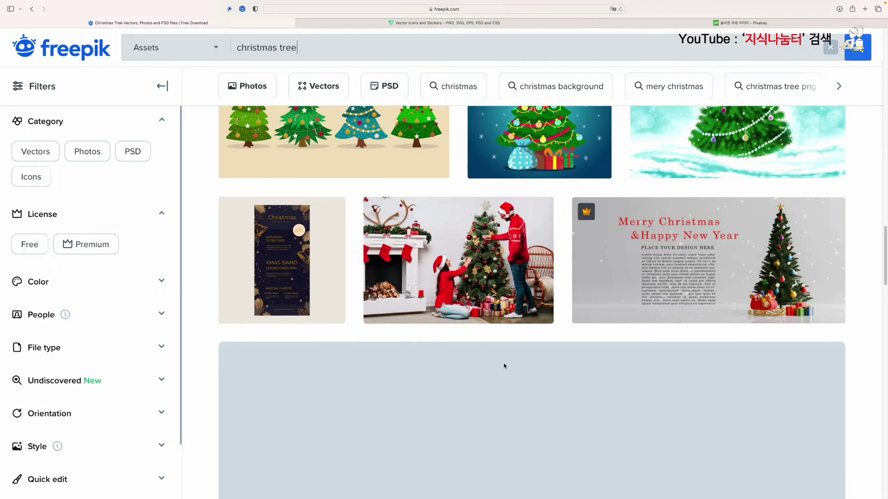
mouse_move(583, 213)
mouse_move(595, 254)
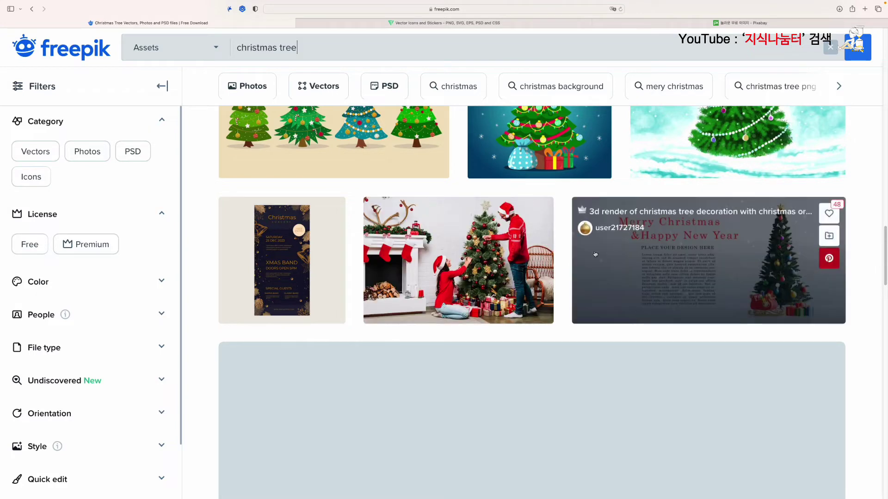
mouse_move(440, 286)
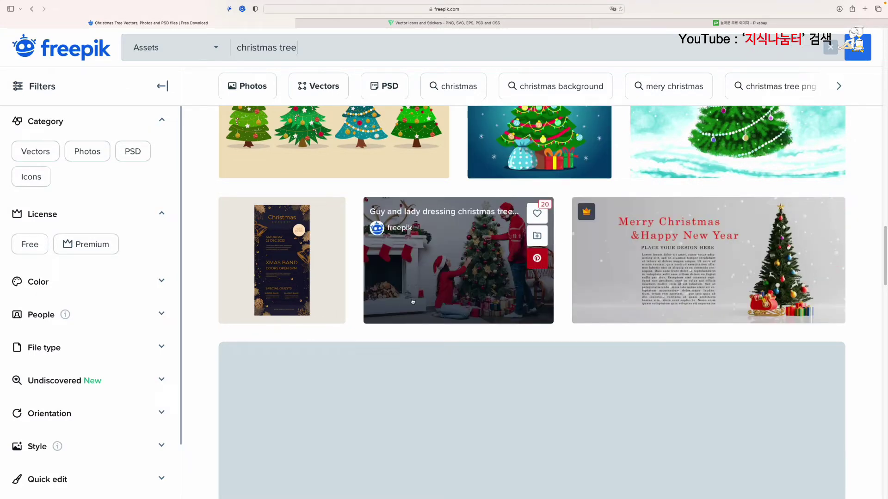
scroll(441, 305, up, 3)
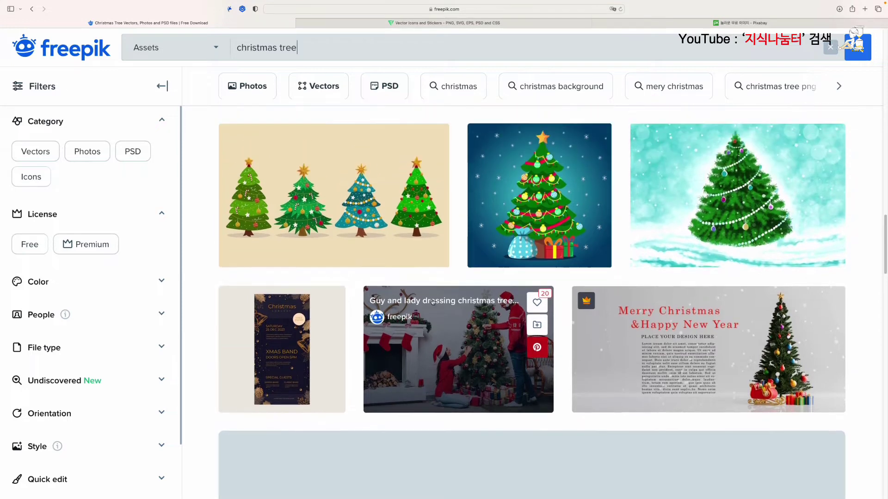
scroll(433, 302, up, 2)
Download the "Hand drawn flat christmas trees collection" vector with the free, attribution-required option and close its preview.
mouse_move(311, 273)
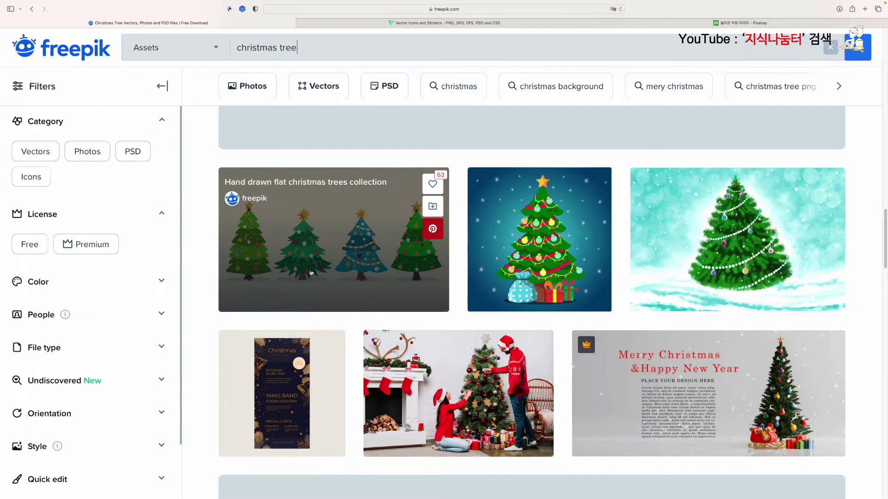
click(332, 250)
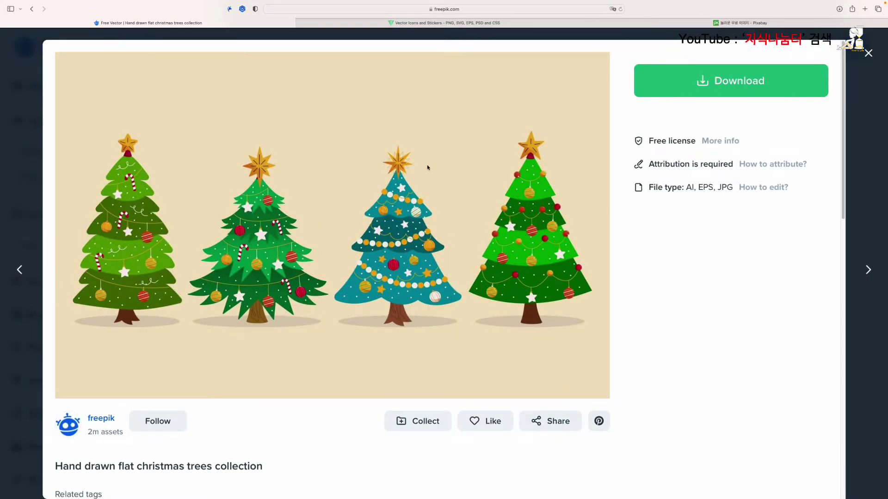
click(692, 82)
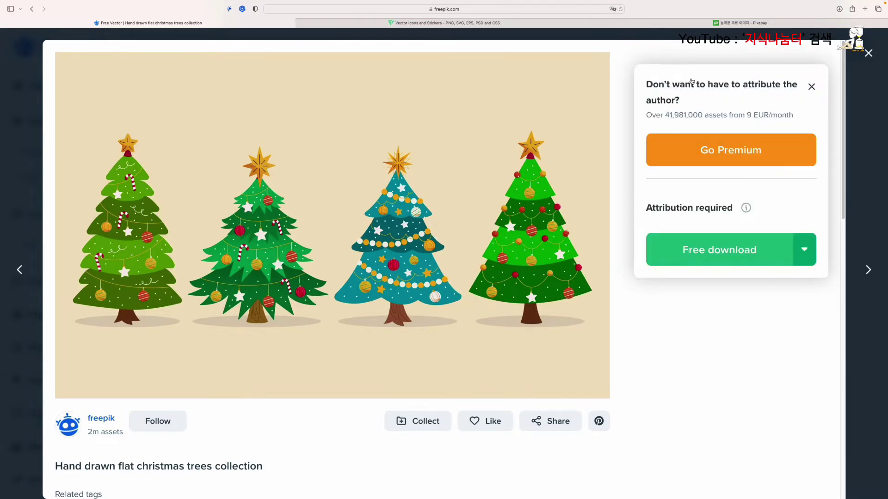
click(718, 259)
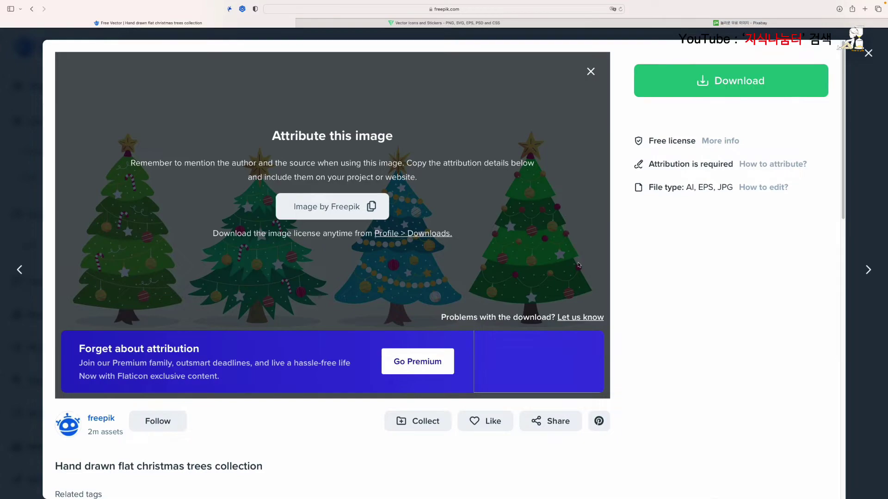
click(868, 53)
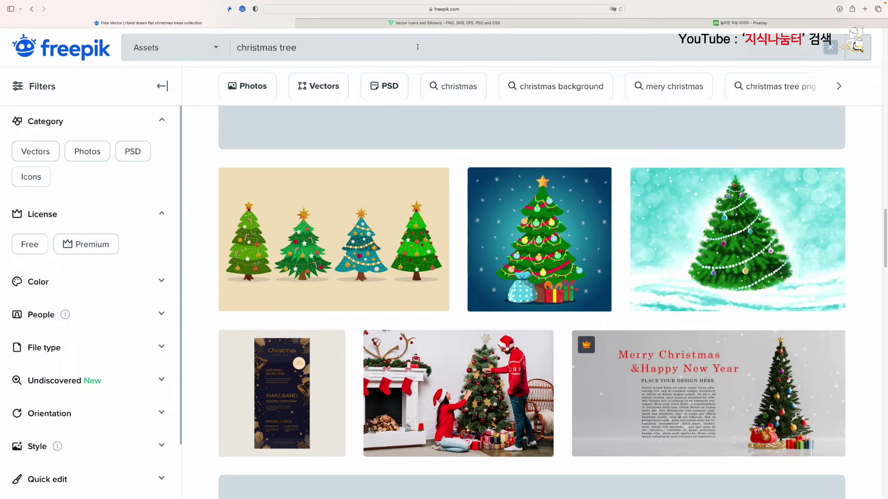
Switch to Flaticon and search the icons for the suggested term "christmas present".
click(382, 23)
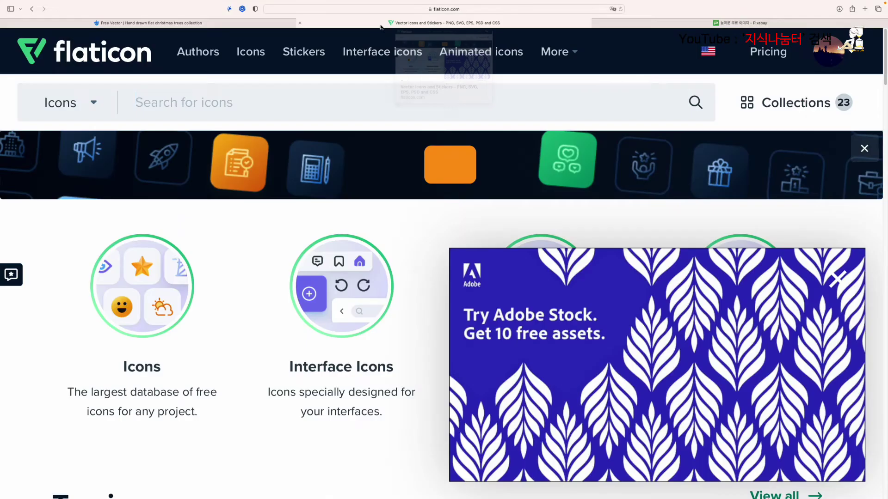
click(206, 100)
text(p)
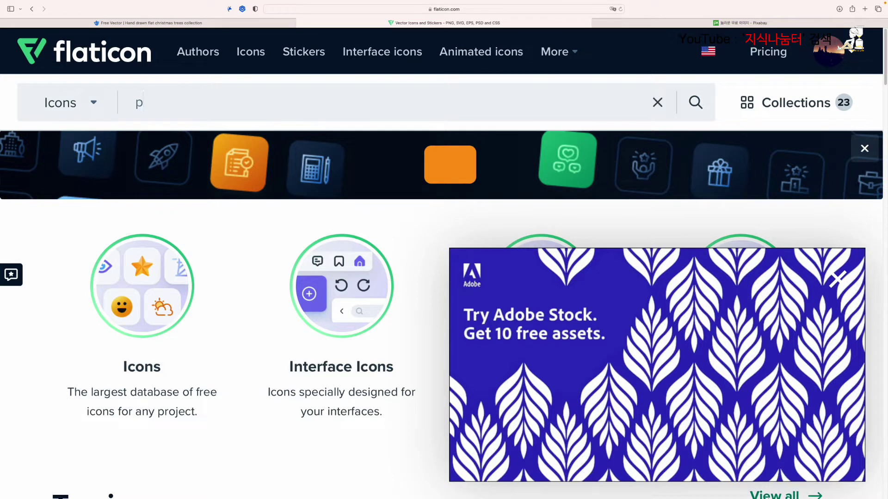
text(resent)
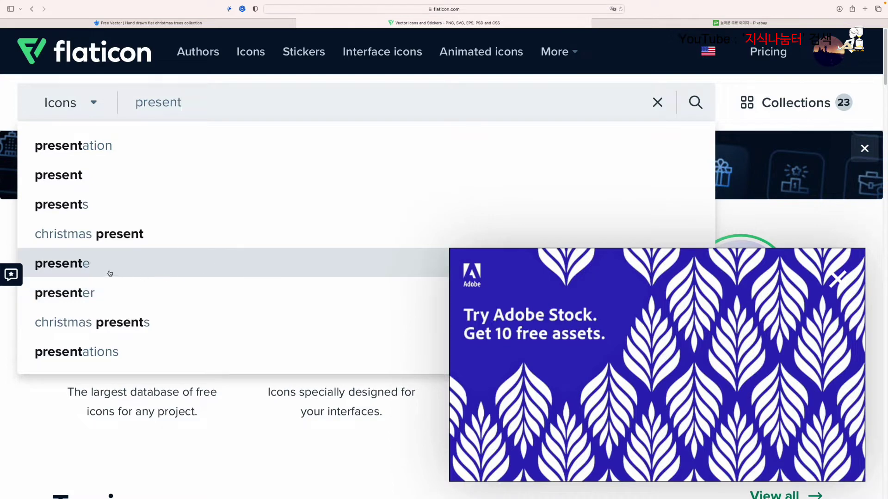
click(136, 241)
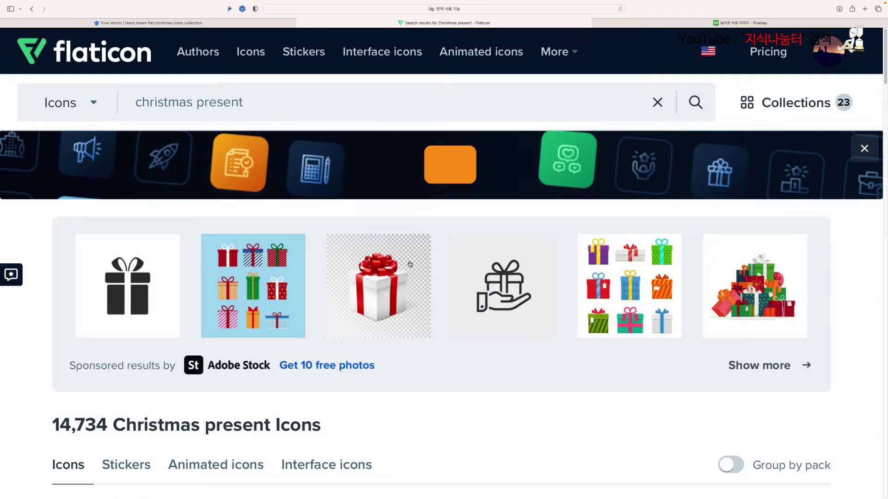
Download the free Gift icon by Freepik showing stacked pink, green and orange boxes, and dismiss the attribution reminder.
scroll(410, 264, down, 6)
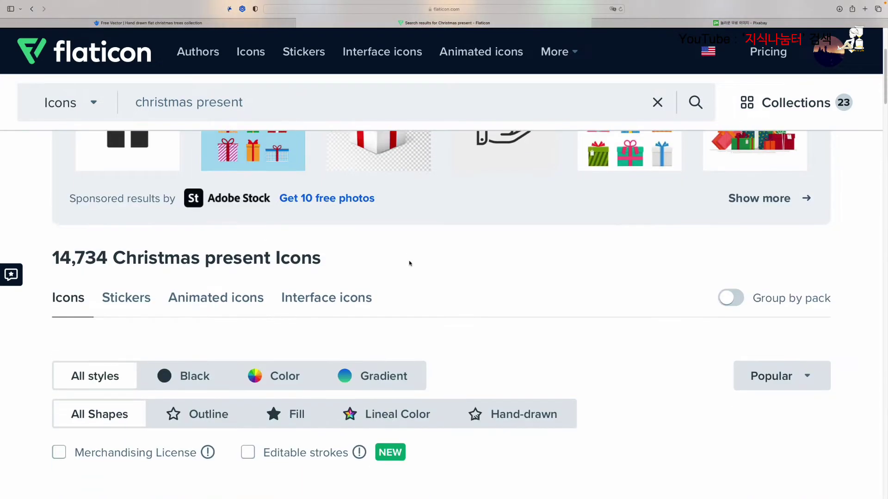
scroll(199, 261, up, 2)
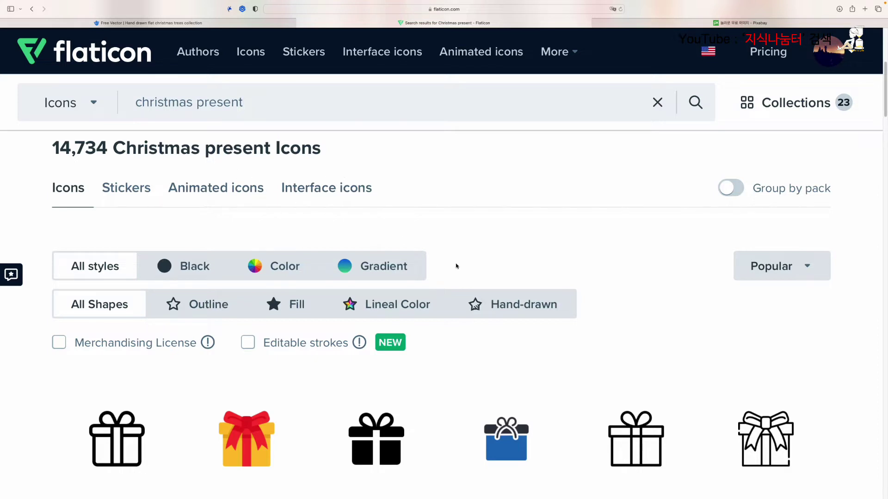
scroll(513, 300, down, 3)
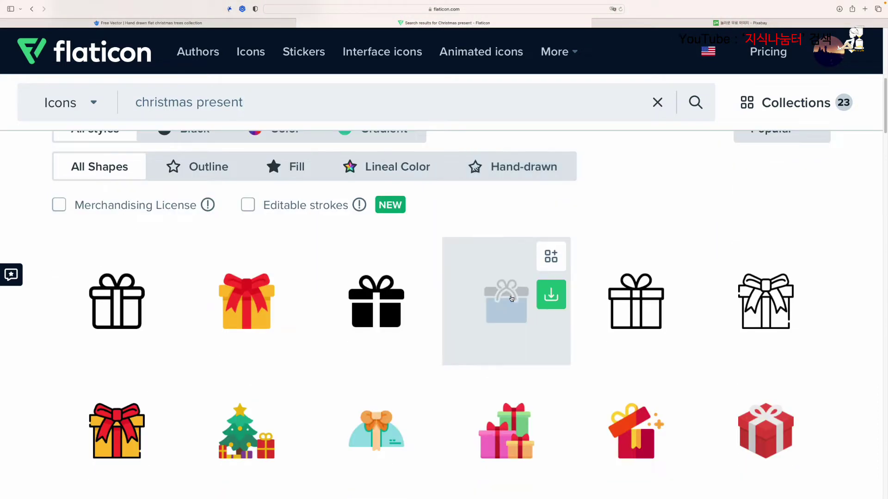
scroll(465, 282, down, 2)
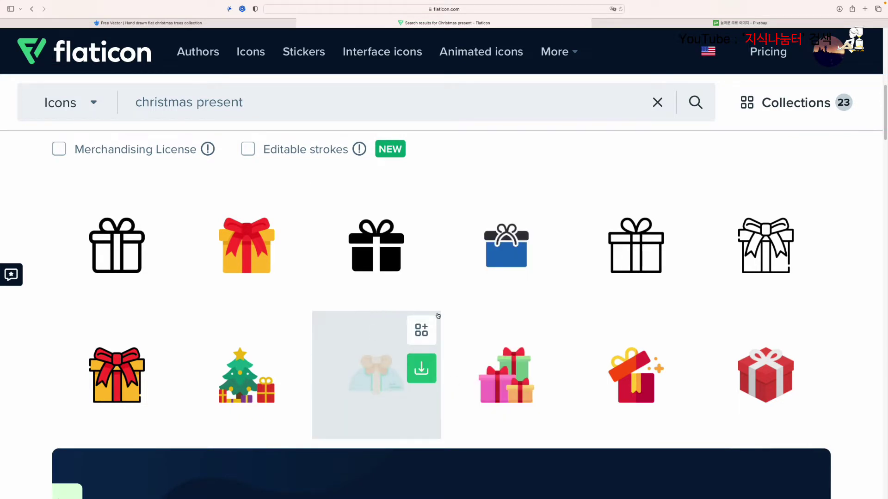
scroll(370, 277, down, 1)
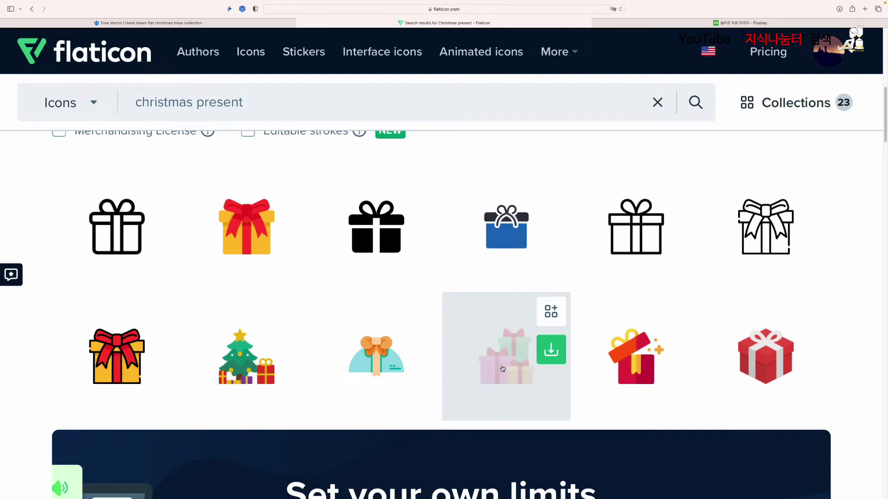
click(549, 356)
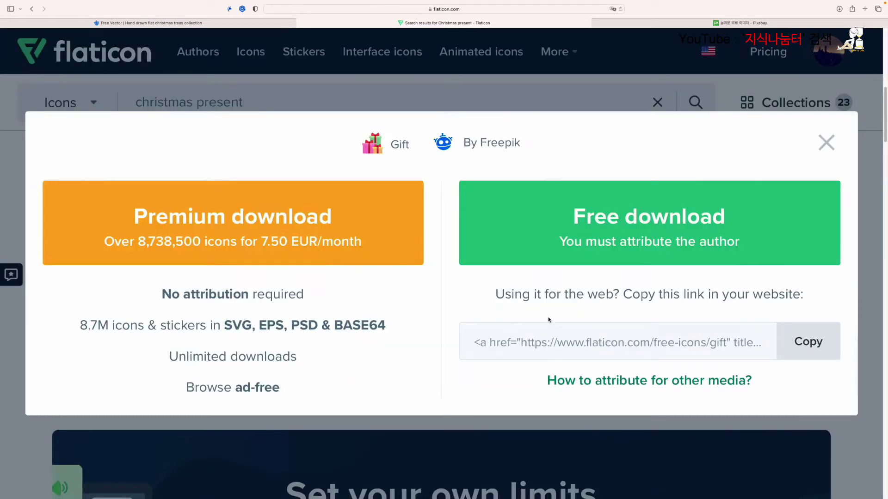
click(582, 225)
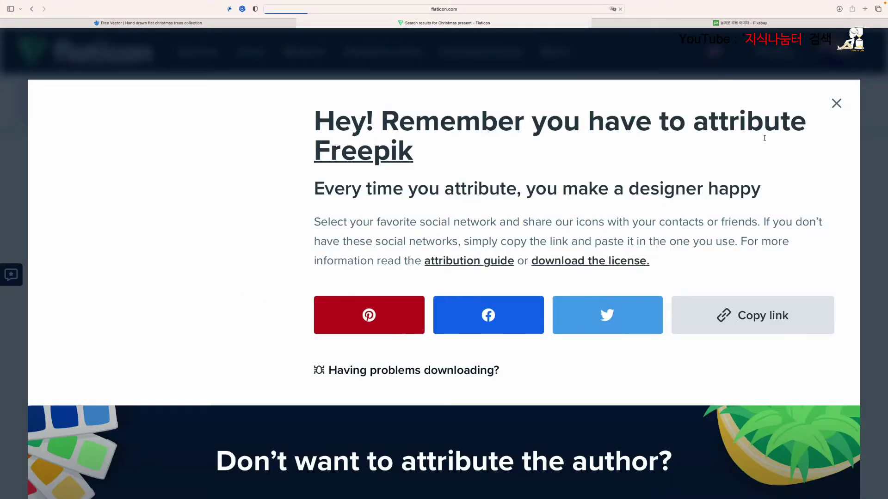
click(836, 104)
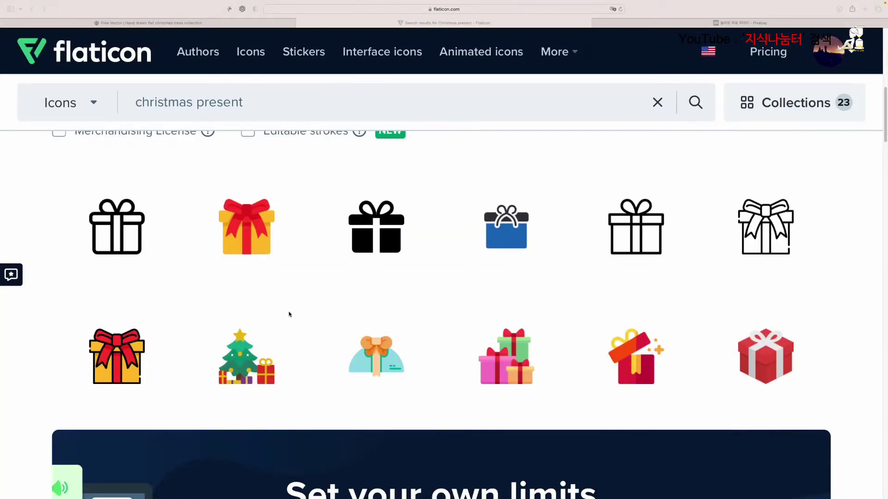
Look through more of the Christmas present icons further down the results.
scroll(292, 313, down, 5)
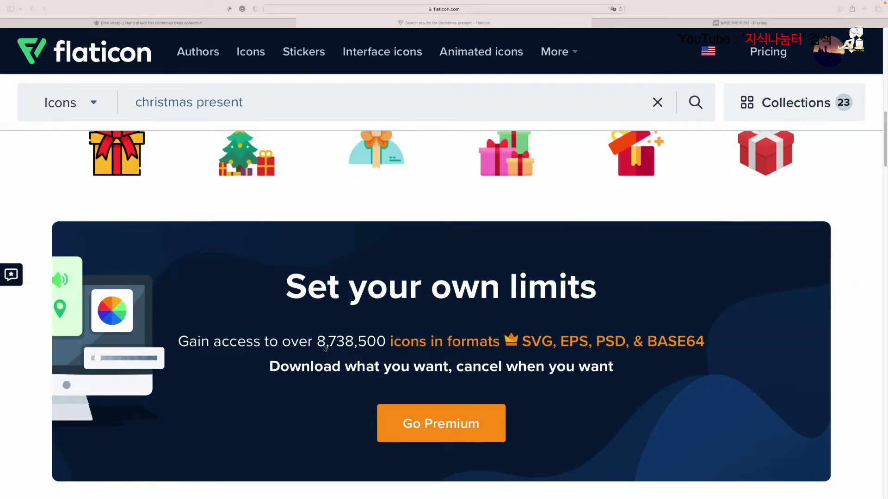
scroll(350, 354, down, 4)
scroll(350, 354, down, 6)
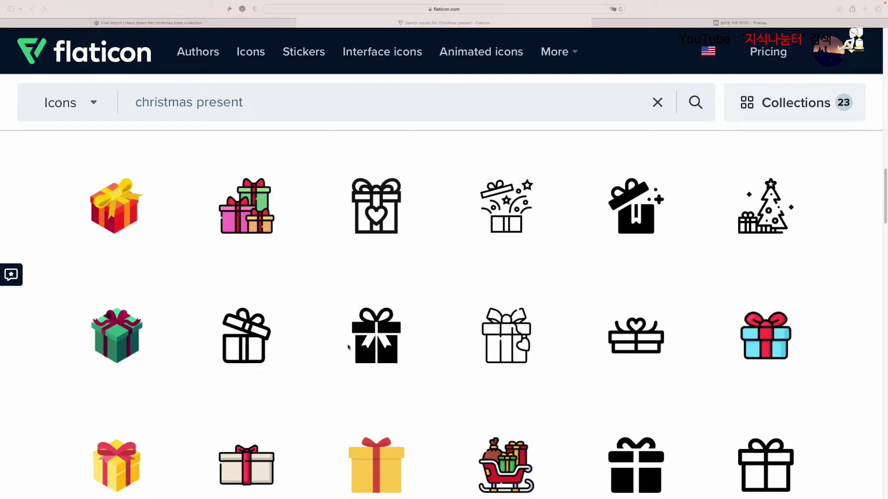
scroll(347, 346, down, 5)
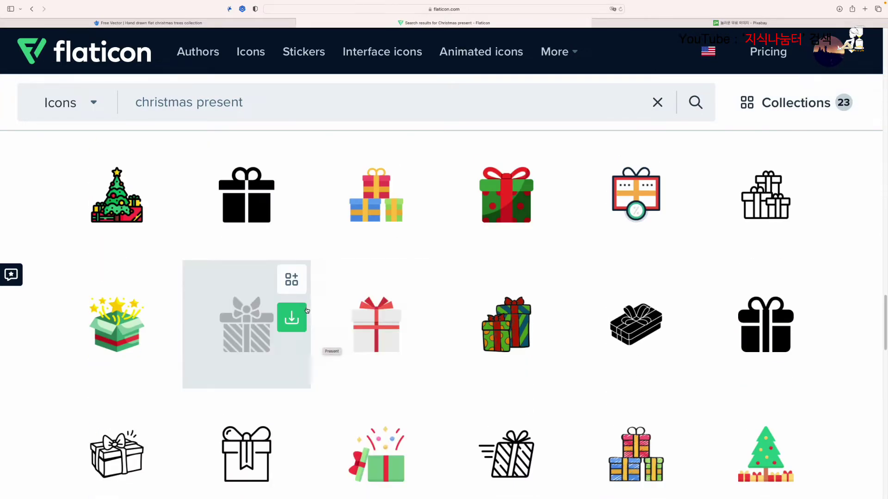
Replace the Flaticon icon search term with "doll" and run the search.
scroll(307, 310, up, 20)
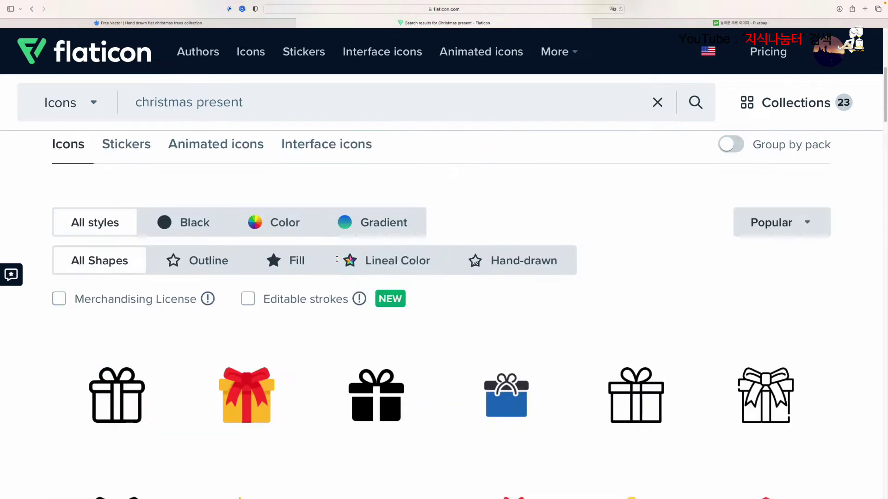
scroll(337, 259, up, 7)
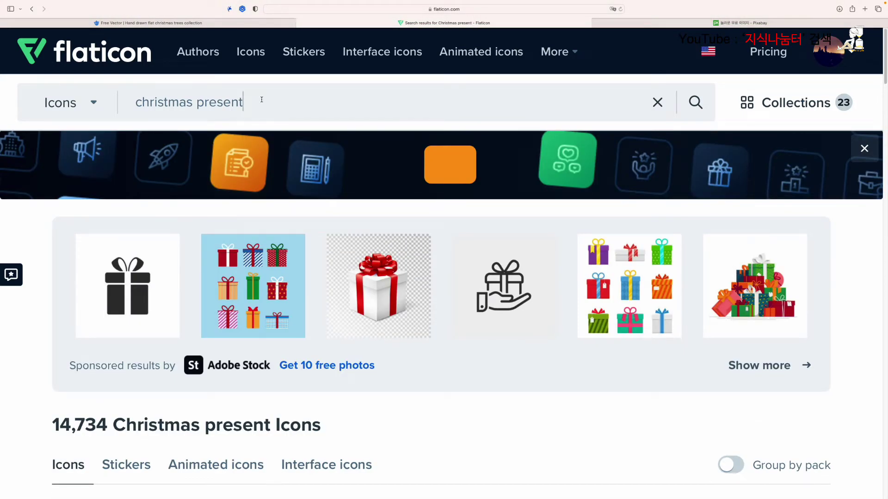
drag(259, 99, 134, 102)
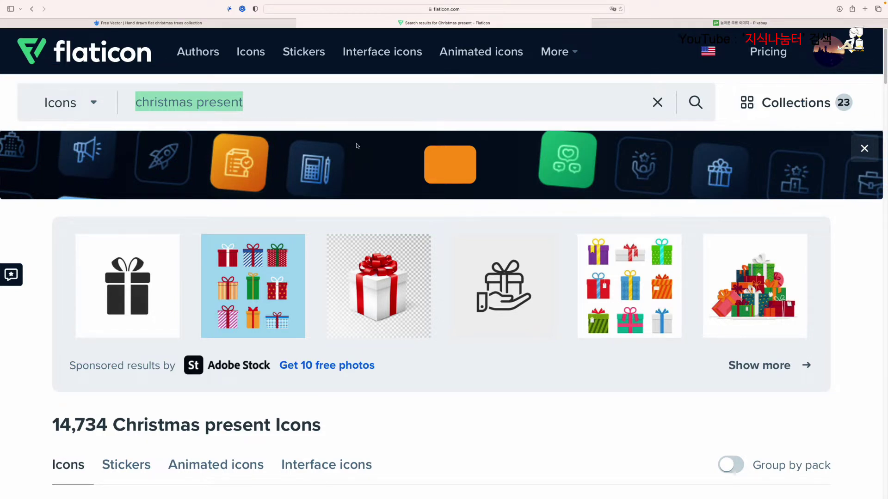
text(doll)
key(Return)
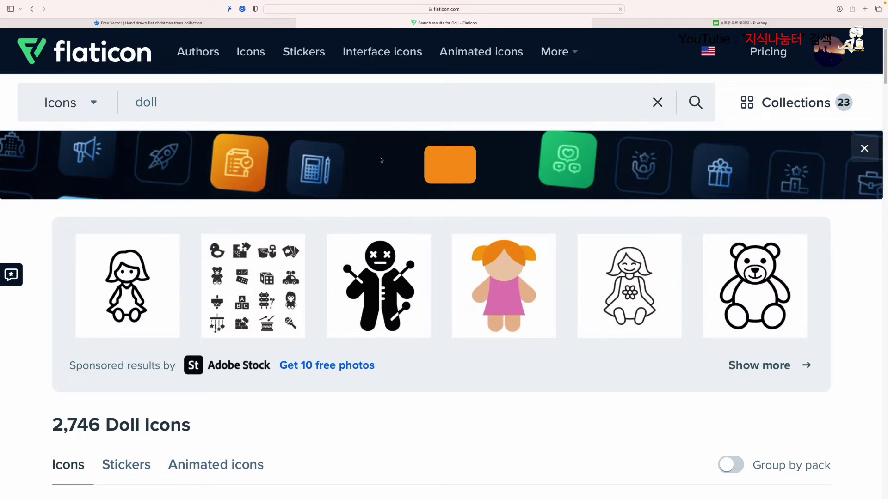
Download the free Teddy bear icon by Freepik with the turquoise bow tie, and dismiss the attribution reminder.
scroll(379, 167, down, 10)
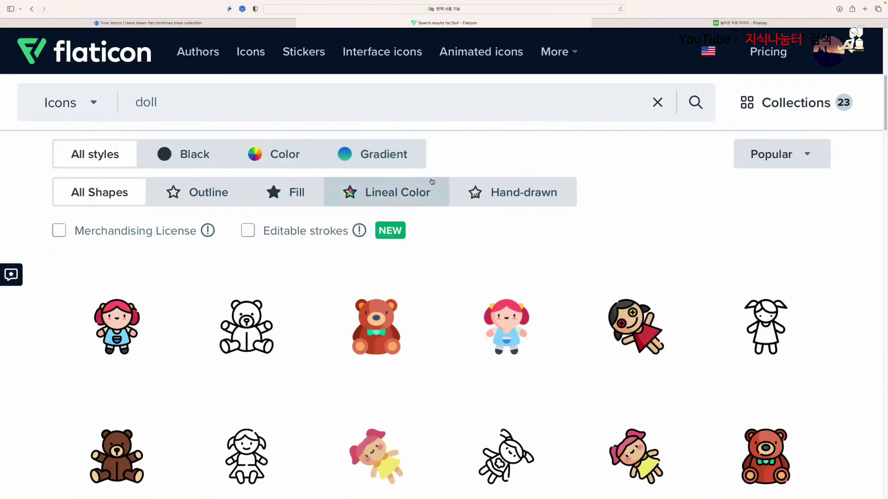
scroll(431, 182, down, 1)
mouse_move(388, 339)
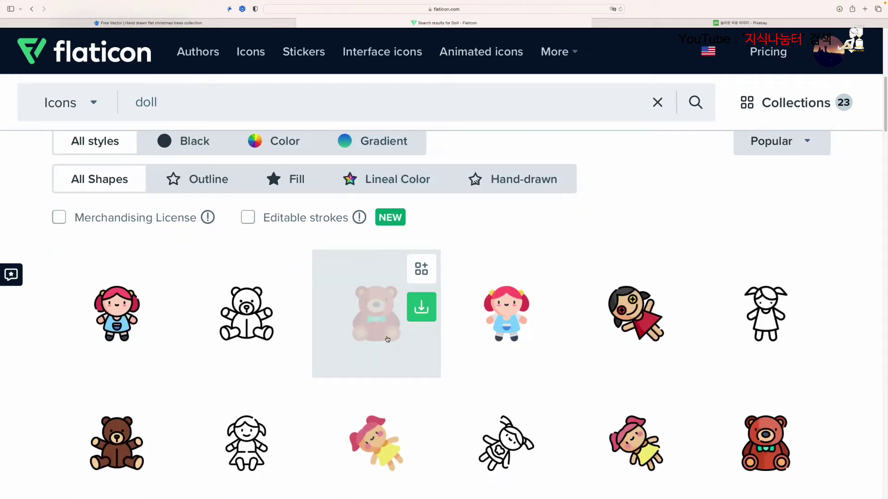
click(419, 312)
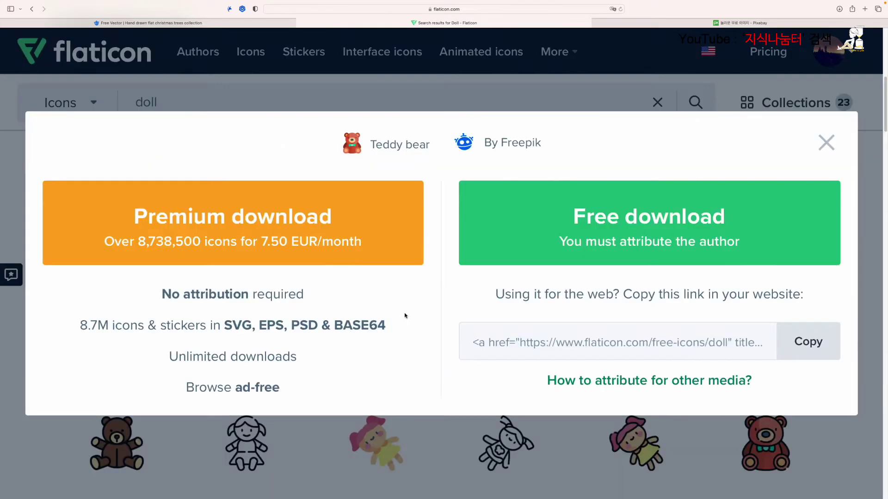
click(569, 235)
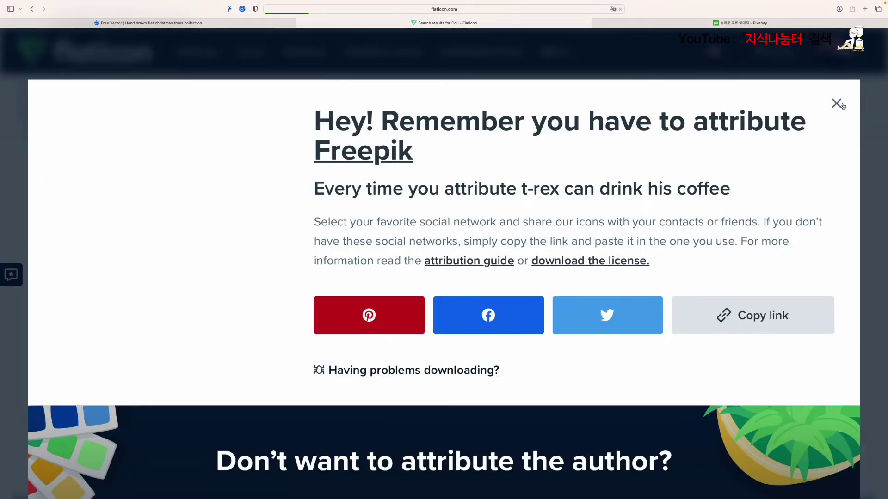
click(835, 106)
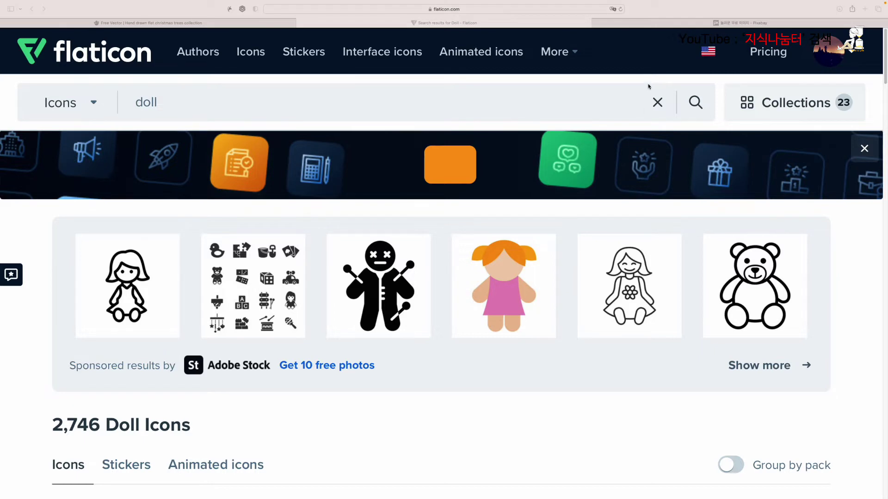
Switch to Pixabay and search its music category for "jingle bell".
click(646, 23)
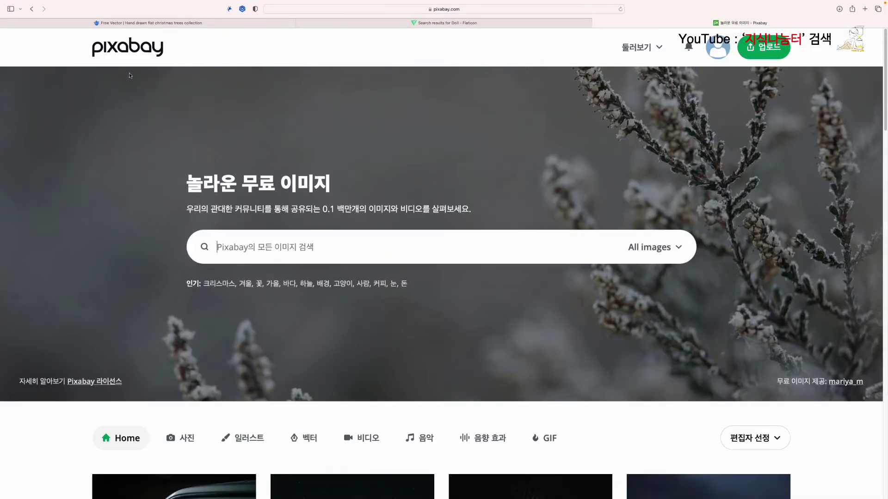
click(124, 55)
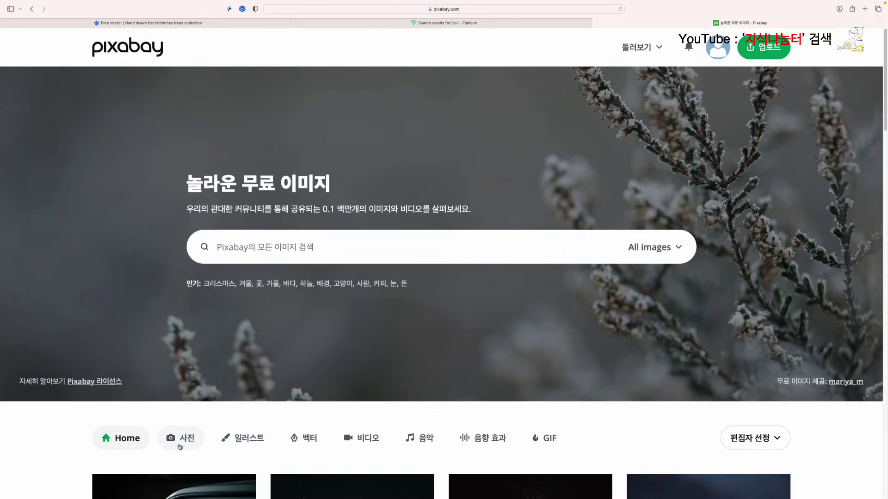
scroll(219, 440, down, 3)
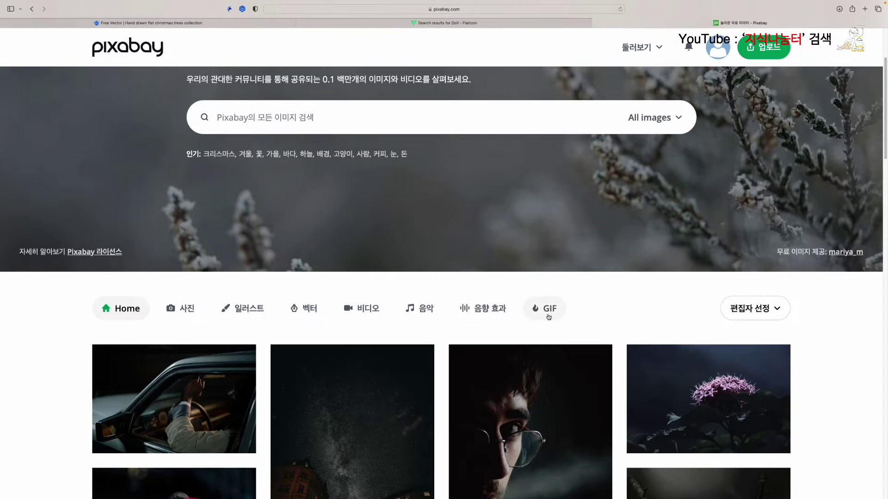
click(422, 313)
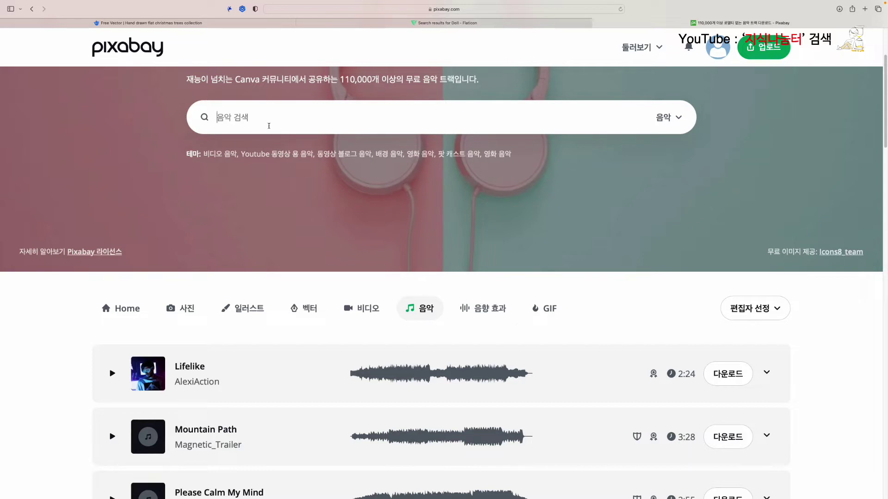
click(268, 125)
text(ji)
text(le bell)
key(Return)
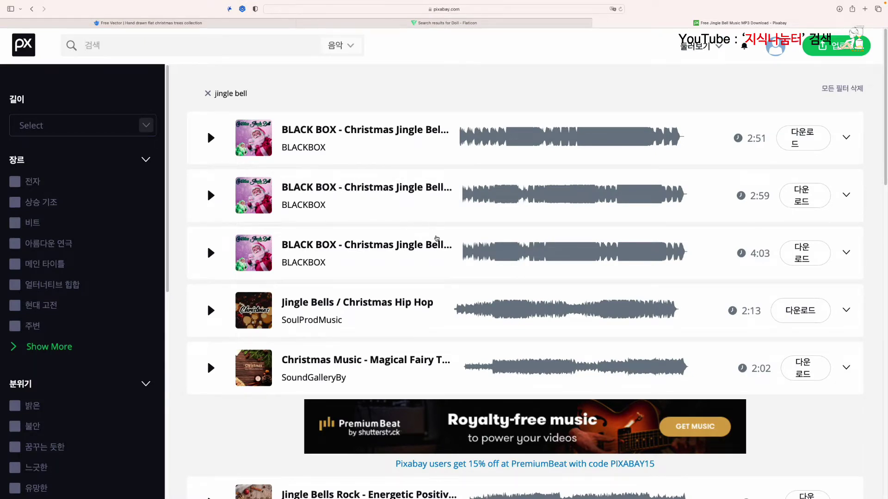
Look through the jingle bell tracks and play a short preview of "Jingle Bells Orchestra" by Grand Project.
scroll(440, 240, down, 3)
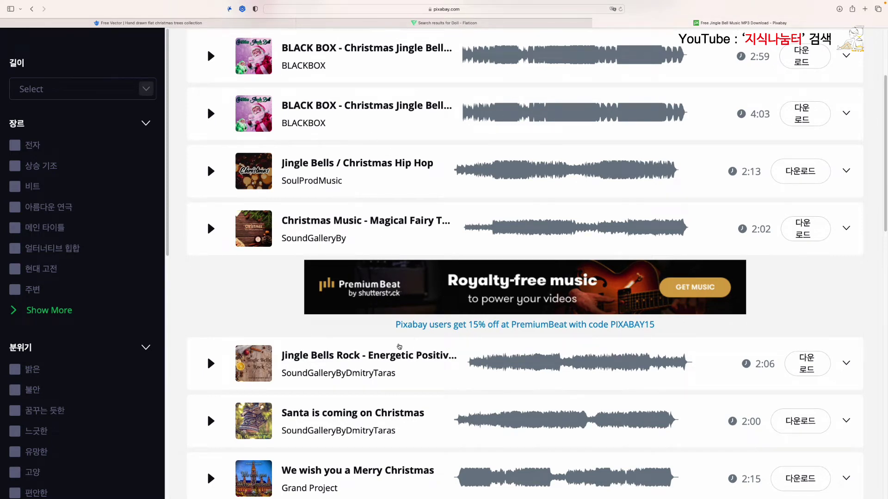
scroll(399, 344, down, 3)
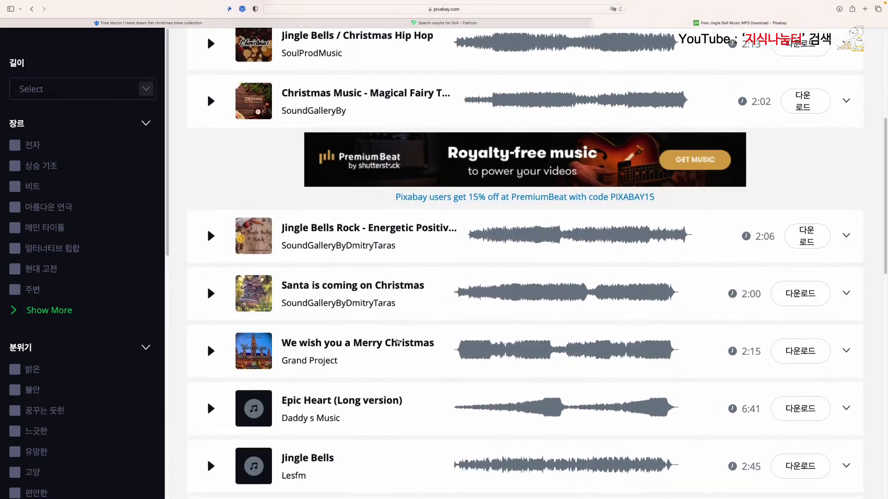
scroll(397, 341, down, 4)
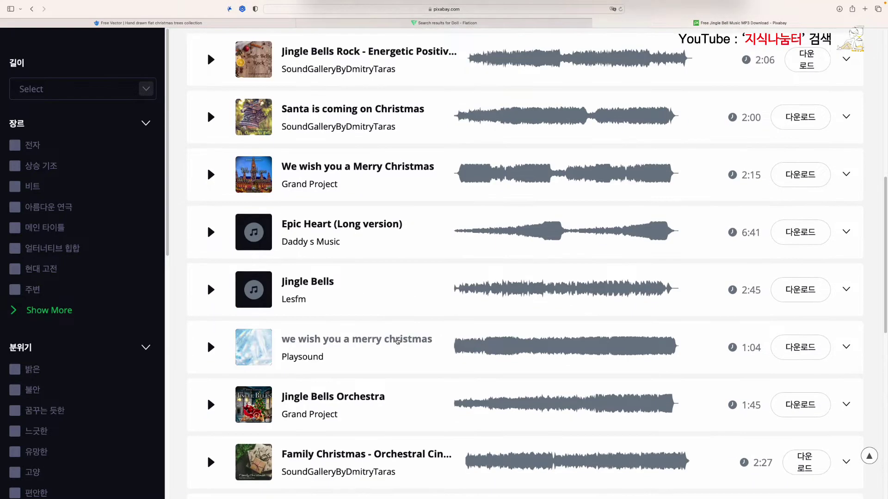
scroll(398, 341, down, 3)
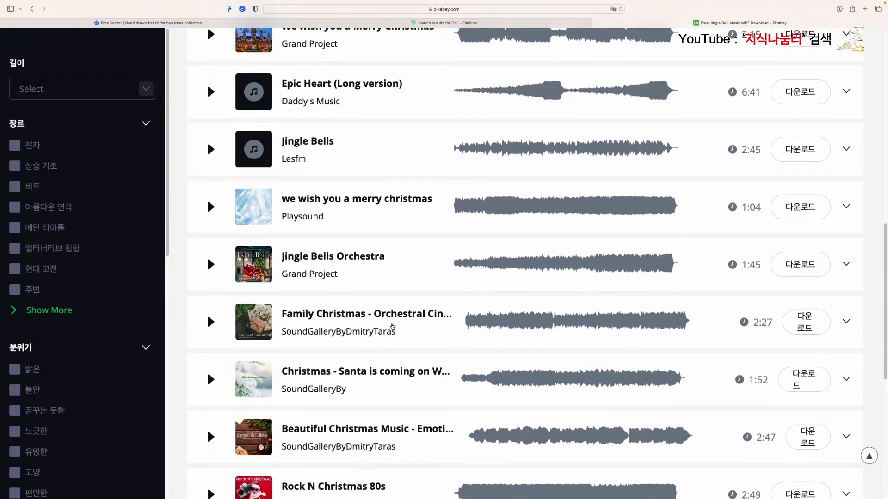
scroll(393, 326, down, 1)
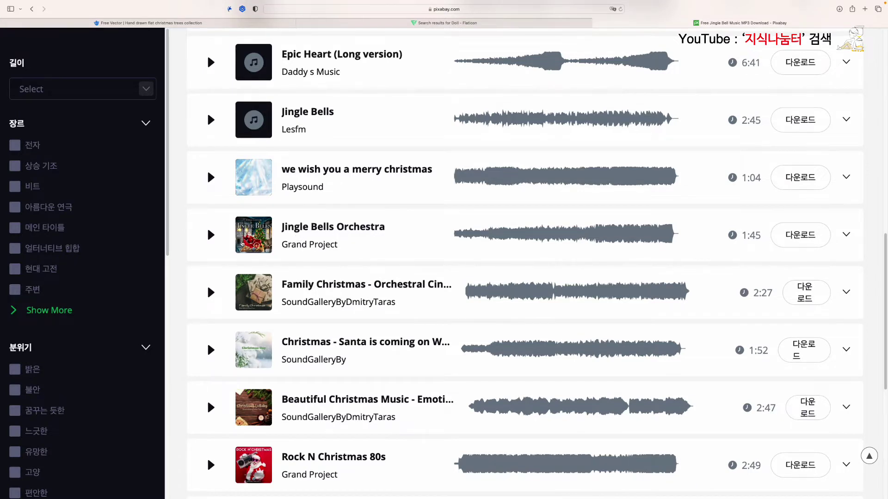
click(211, 236)
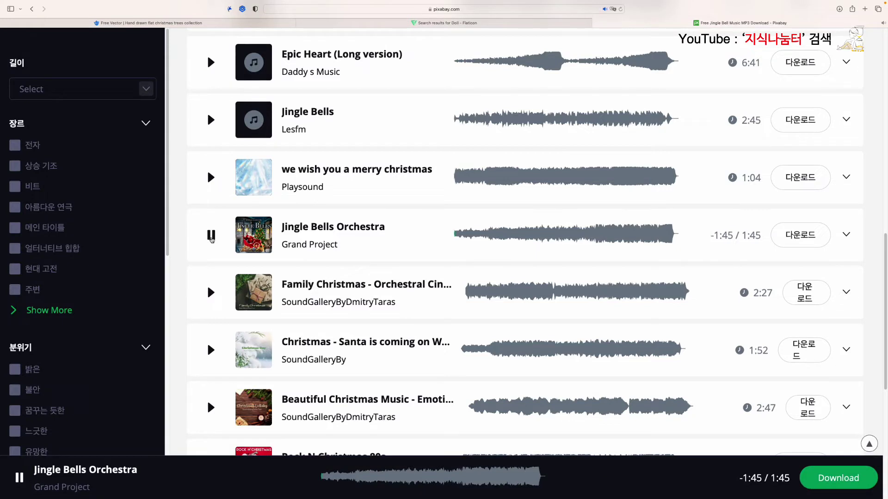
click(211, 237)
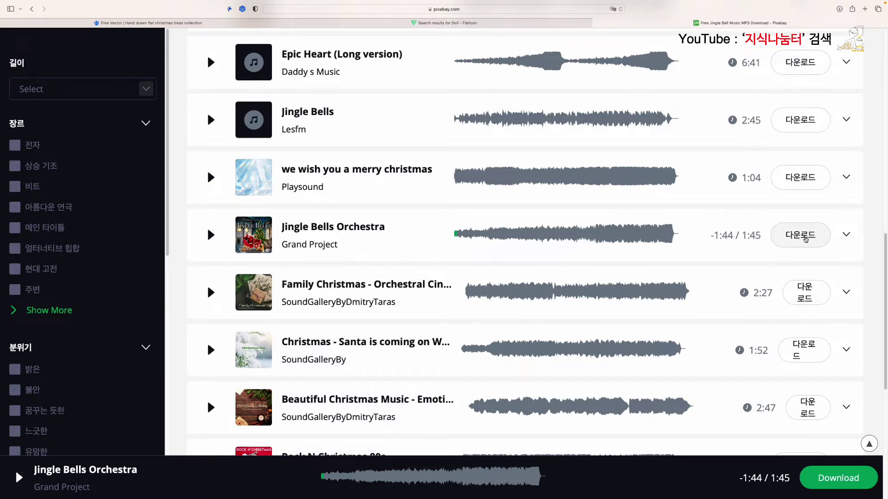
Download the "Jingle Bells Orchestra" track and copy its credit text.
click(801, 237)
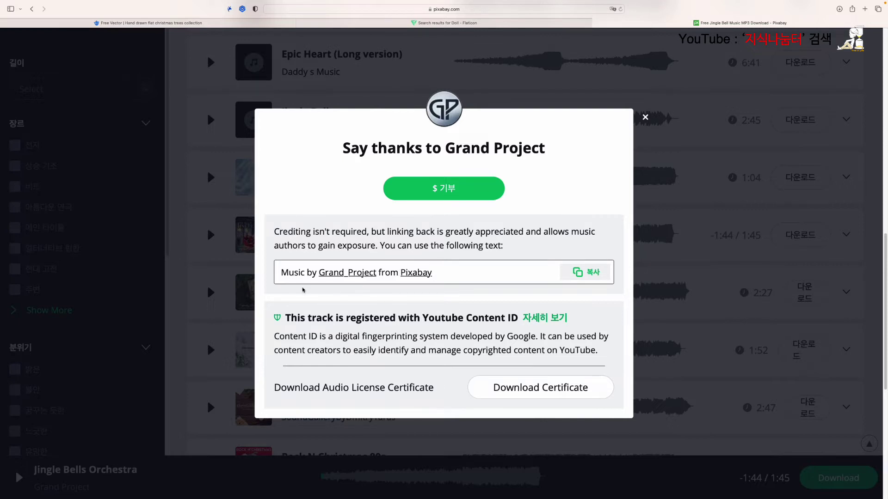
click(586, 276)
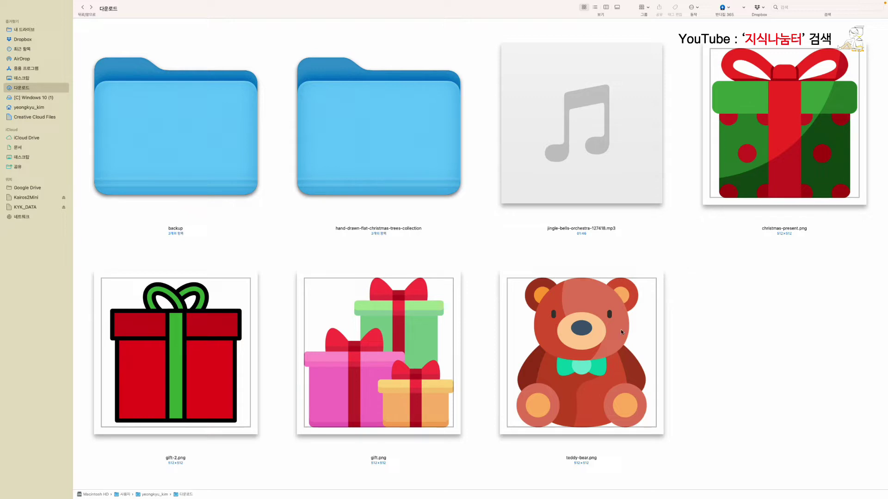
Switch to Finder and check the downloaded files, including the contents of the hand-drawn-flat-christmas-trees-collection folder.
mouse_move(604, 180)
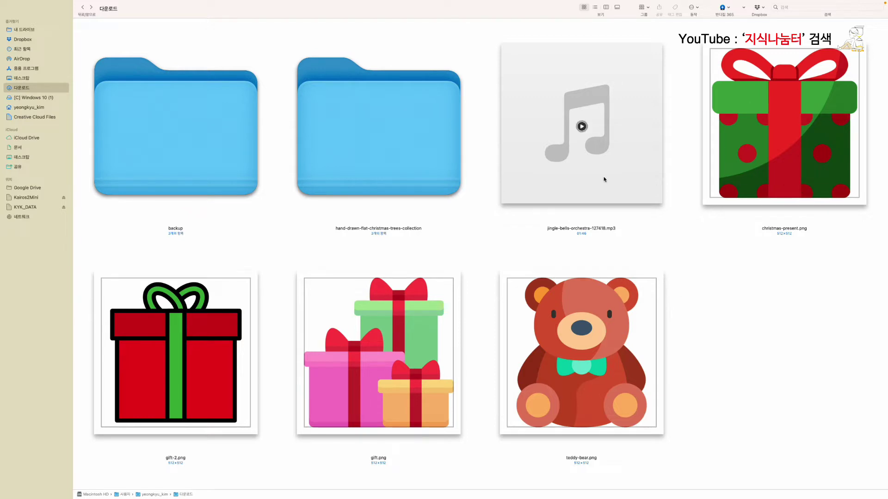
double_click(368, 166)
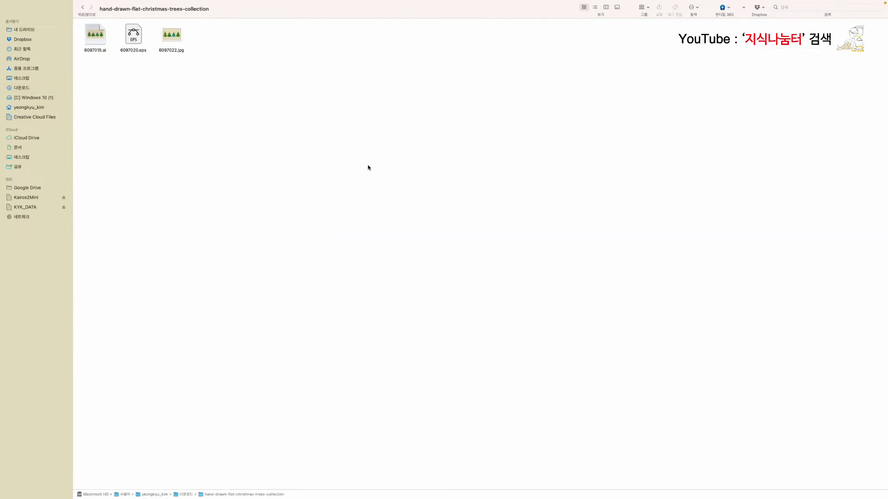
click(82, 7)
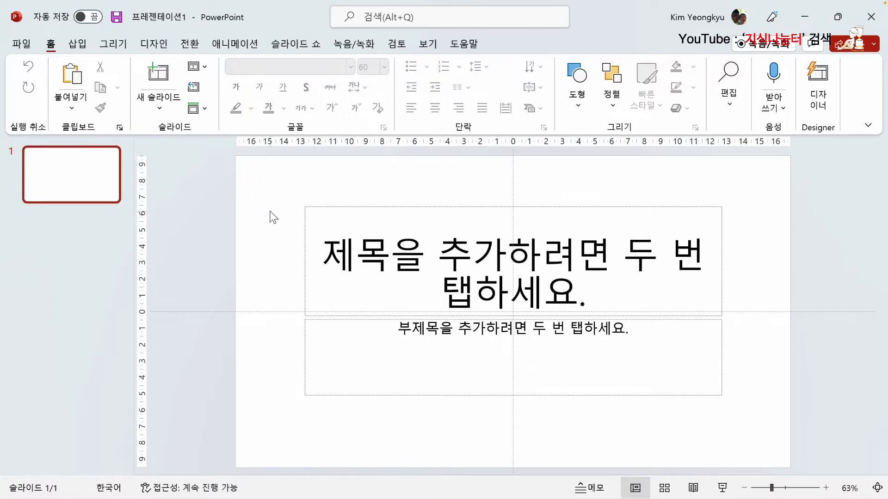
Switch to PowerPoint and check the slide size options for the new presentation.
click(163, 48)
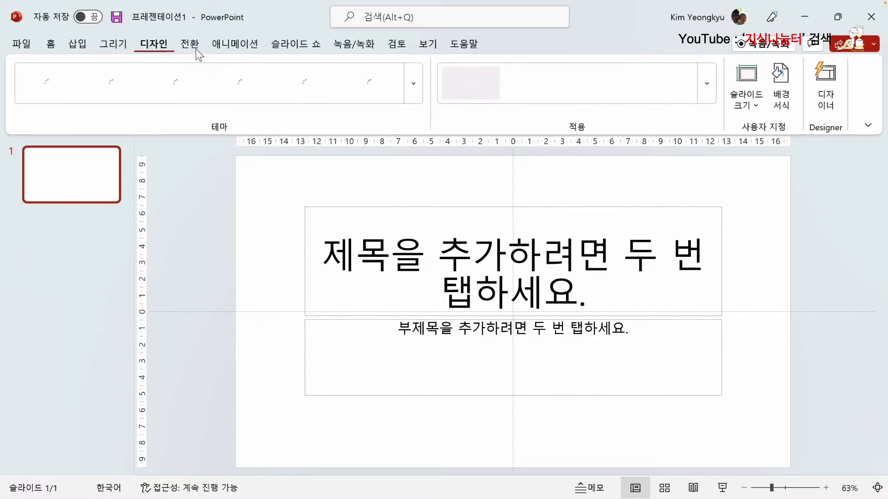
click(751, 106)
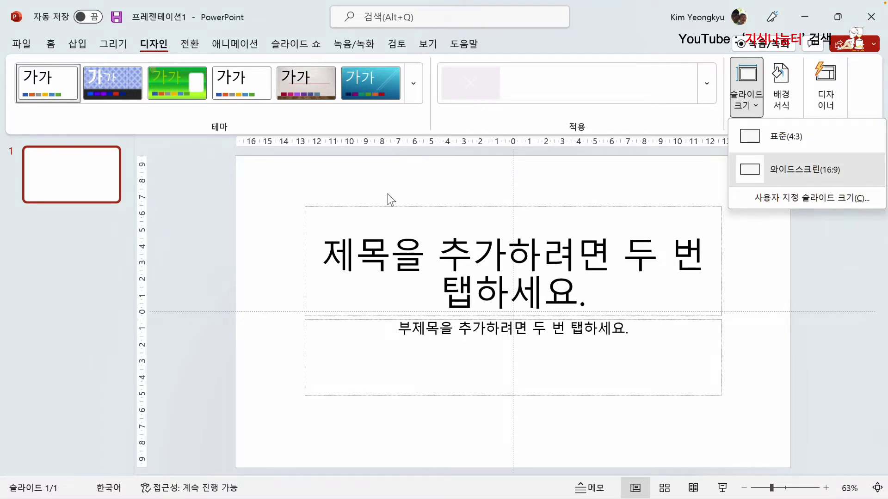
click(285, 173)
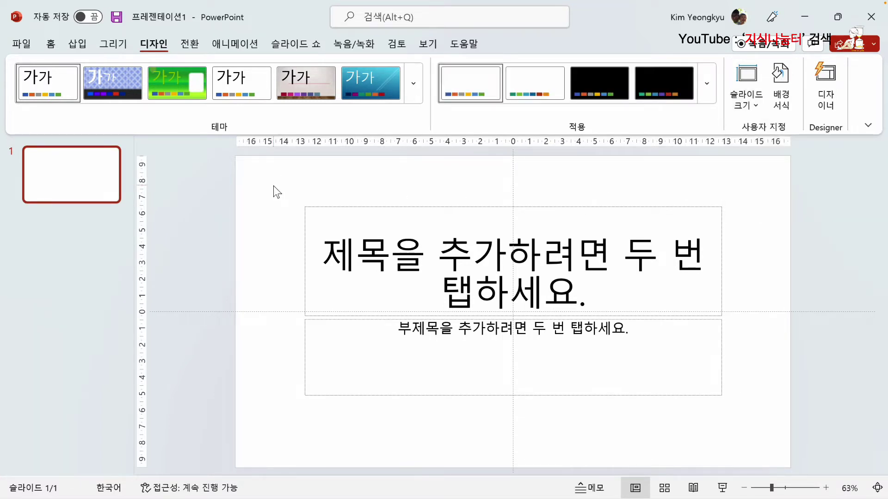
Change the title slide's layout to the blank layout (빈 화면).
click(50, 44)
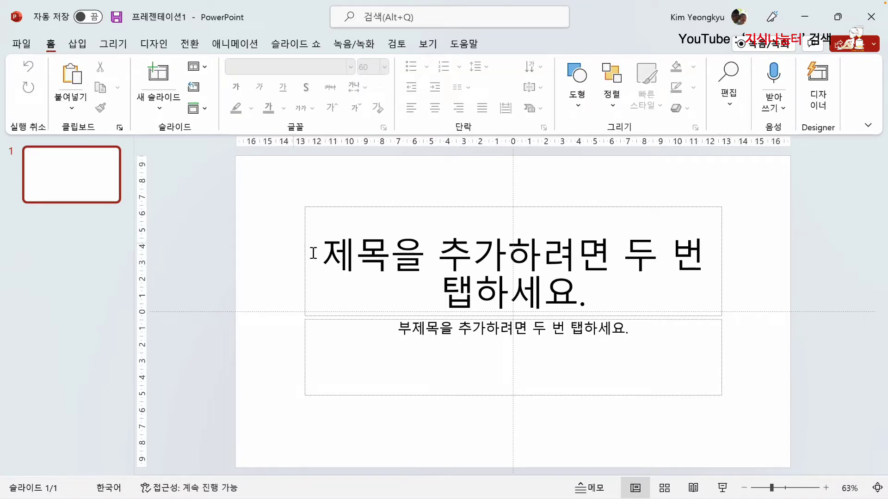
click(200, 67)
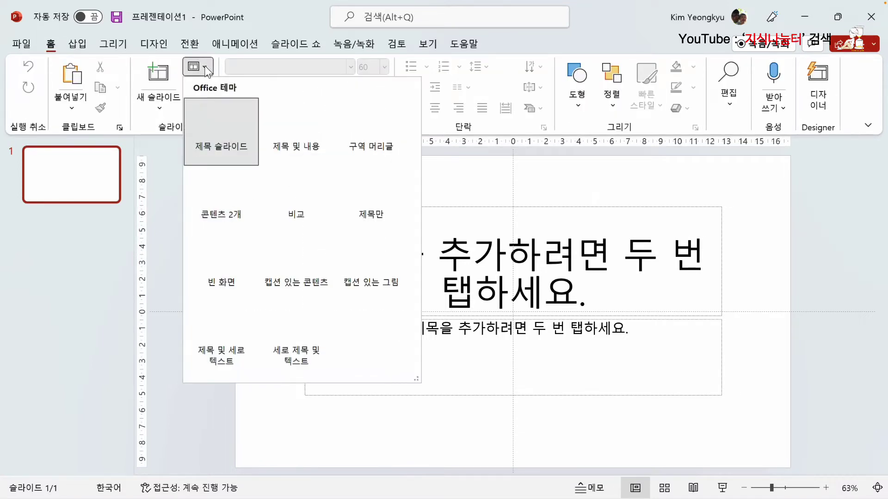
click(221, 264)
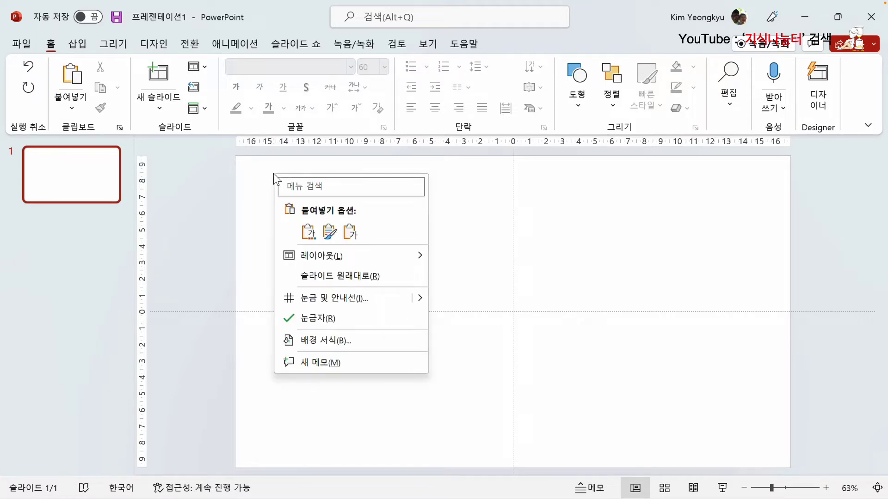
Apply a gradient fill (그라데이션 채우기) to the slide background and set the first gradient stop to standard red.
click(326, 341)
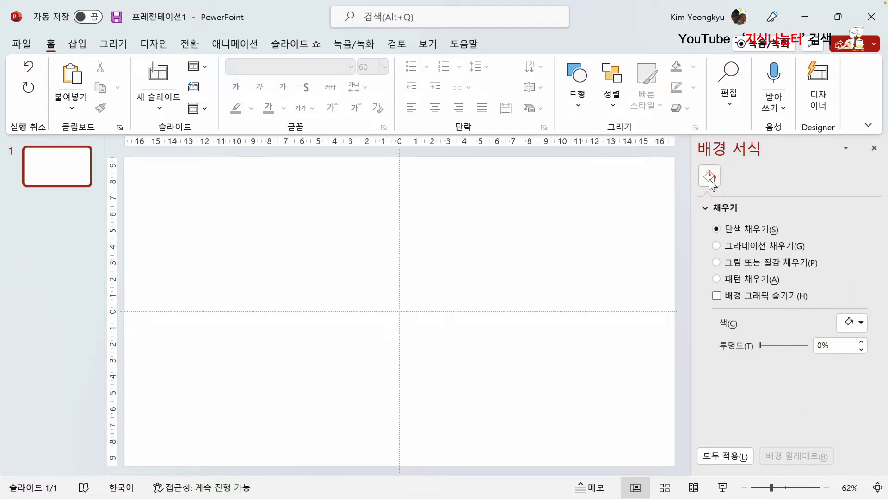
click(717, 246)
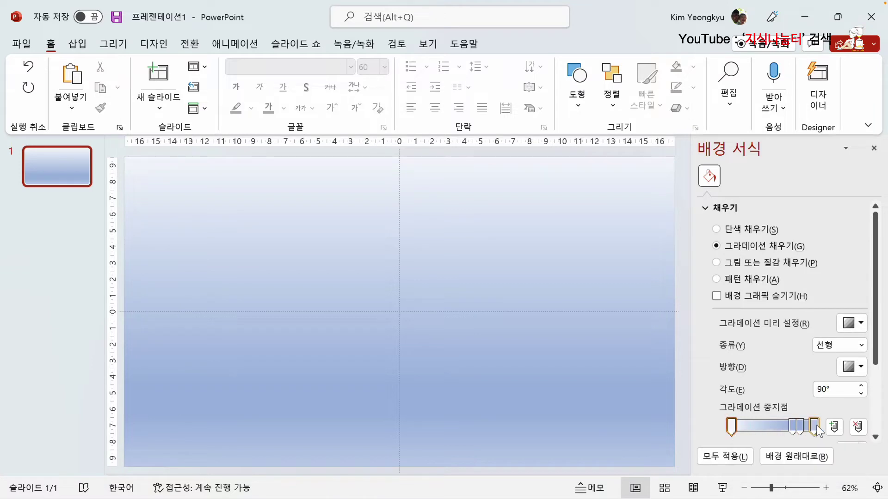
click(732, 427)
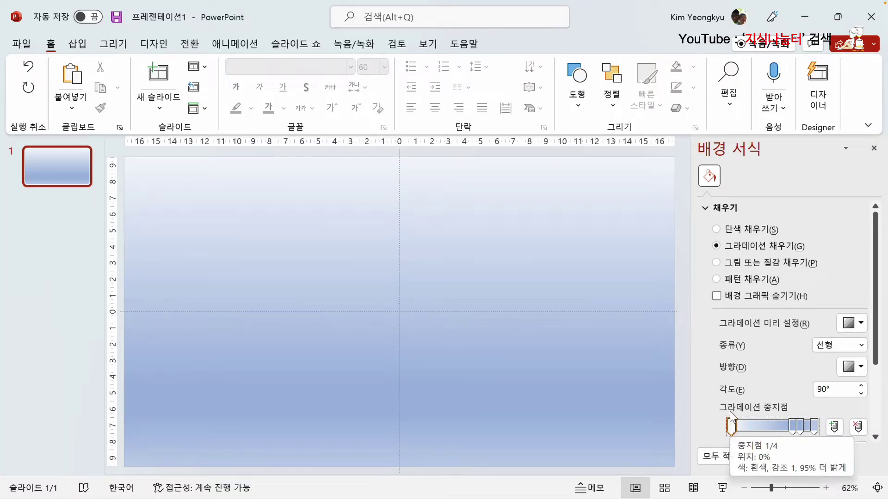
scroll(732, 428, down, 3)
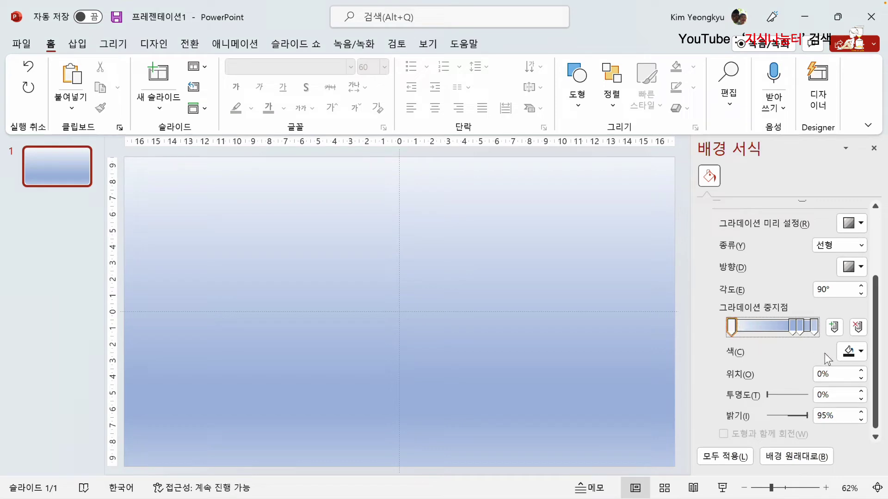
click(861, 353)
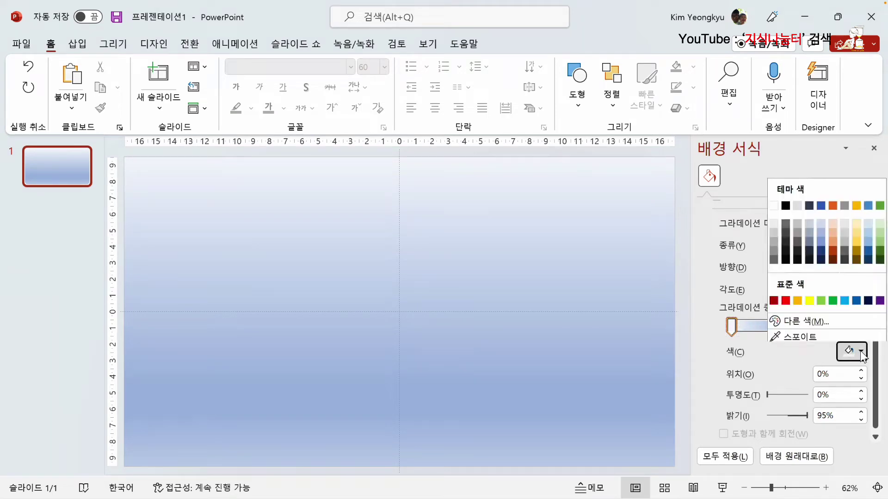
click(785, 297)
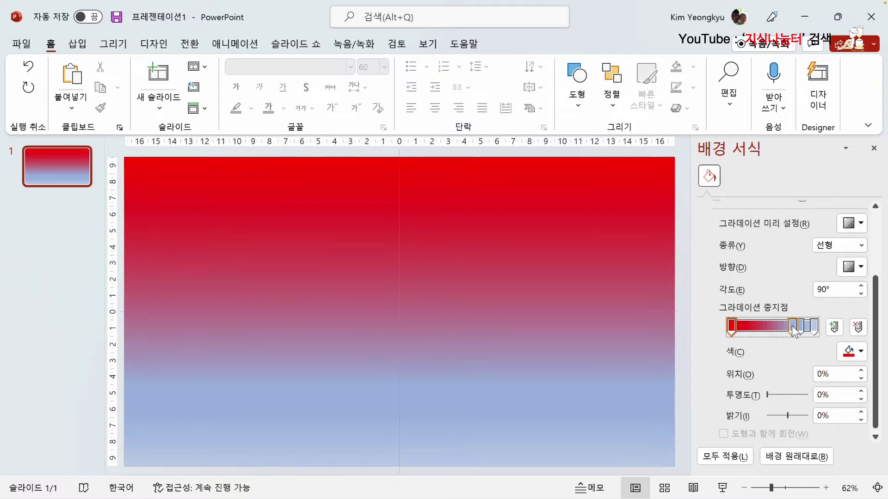
Set the second gradient stop to standard dark red, the third to red and the last to dark red.
click(862, 355)
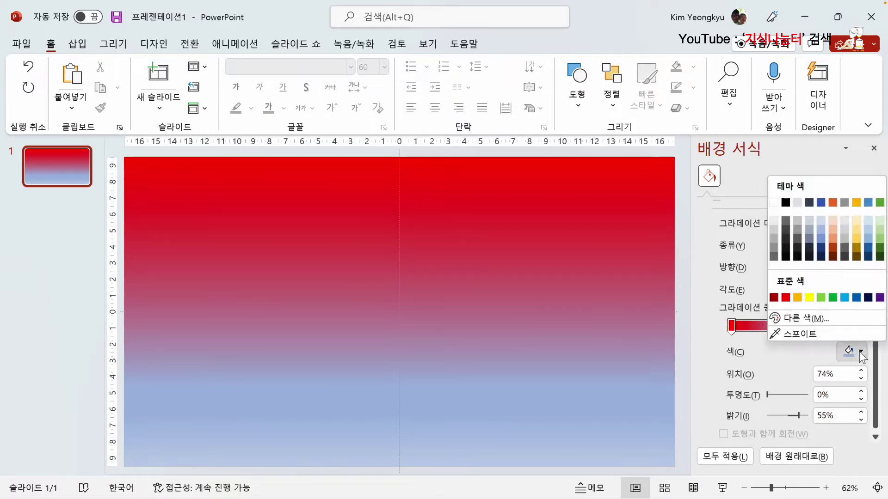
click(769, 297)
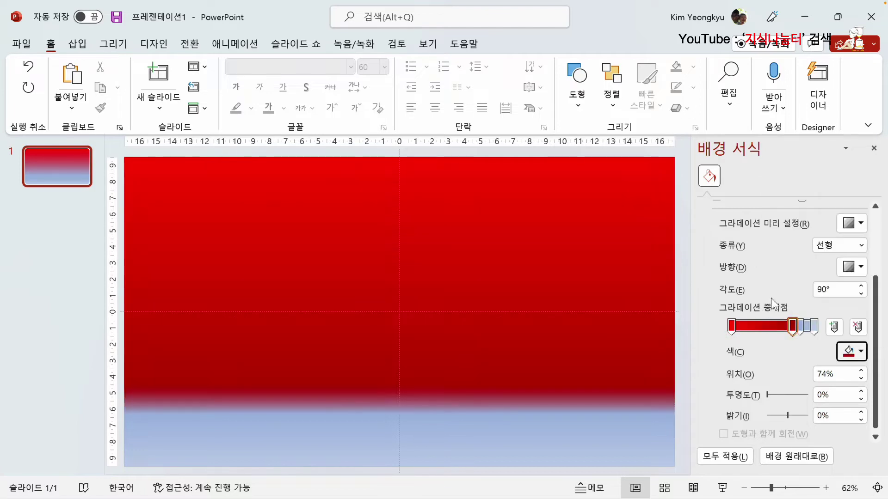
click(800, 326)
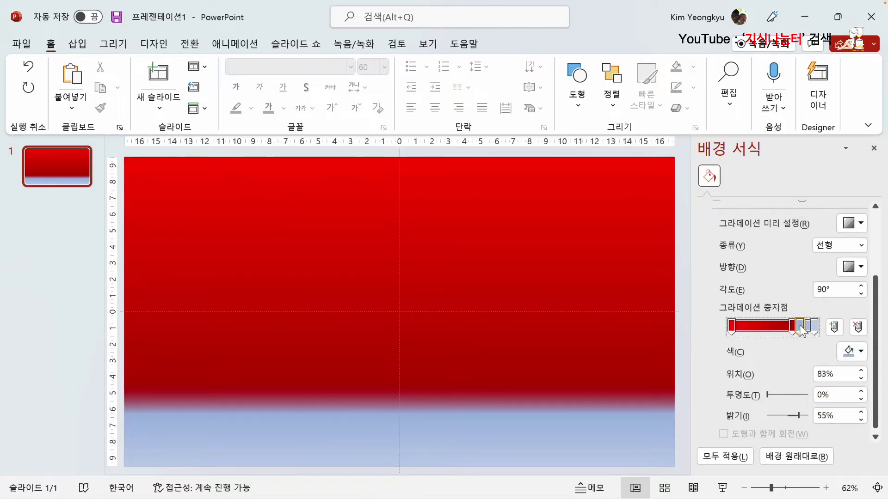
click(851, 353)
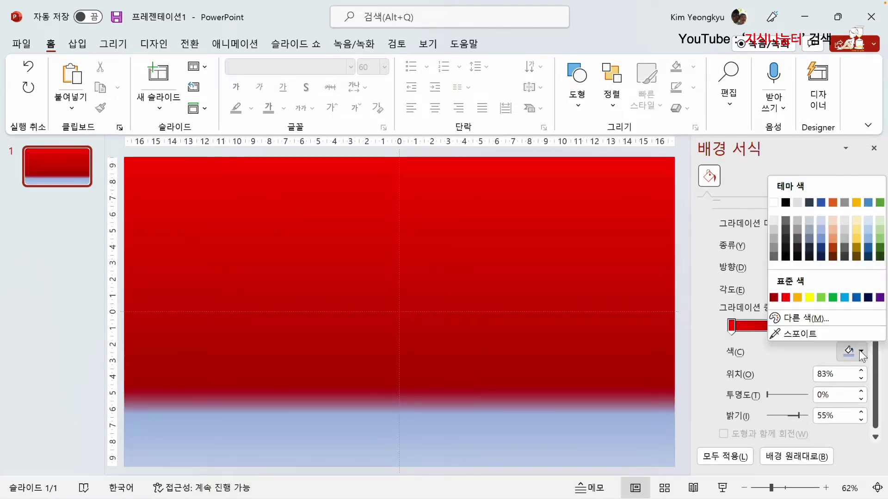
click(785, 297)
click(813, 326)
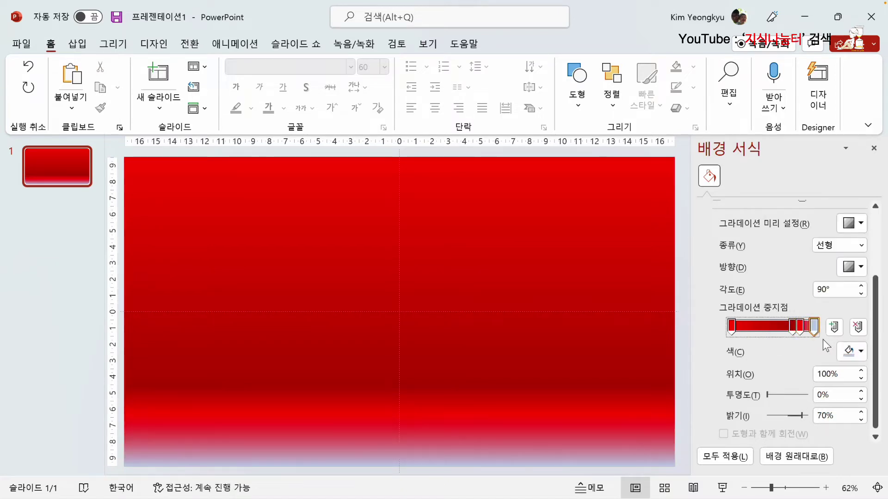
click(851, 353)
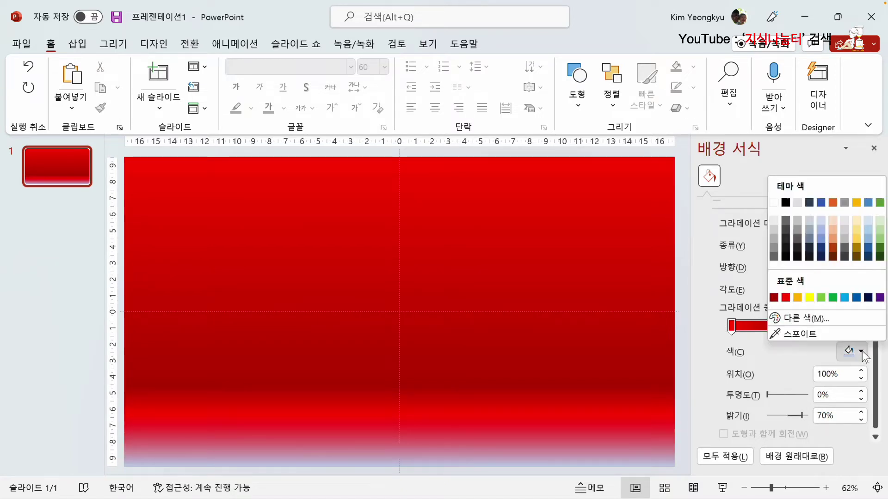
click(779, 298)
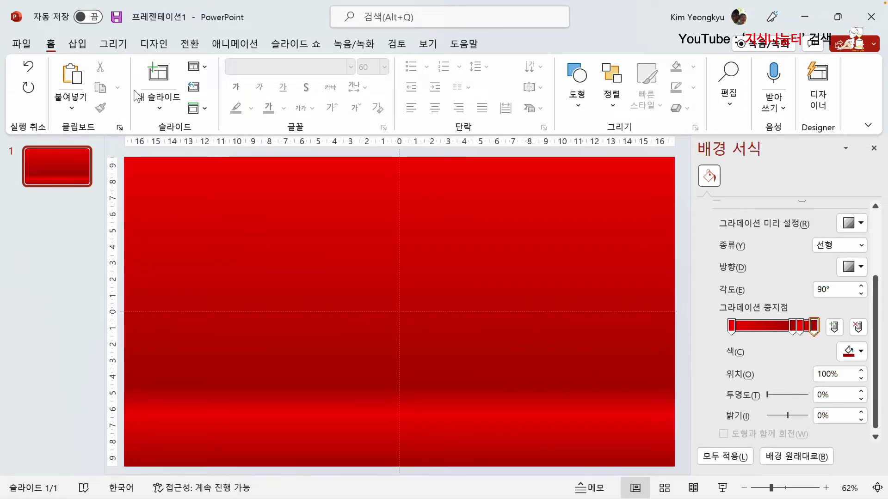
Insert the picture 6097022 from the hand-drawn-flat-christmas-trees-collection folder in the downloads onto the slide.
click(78, 45)
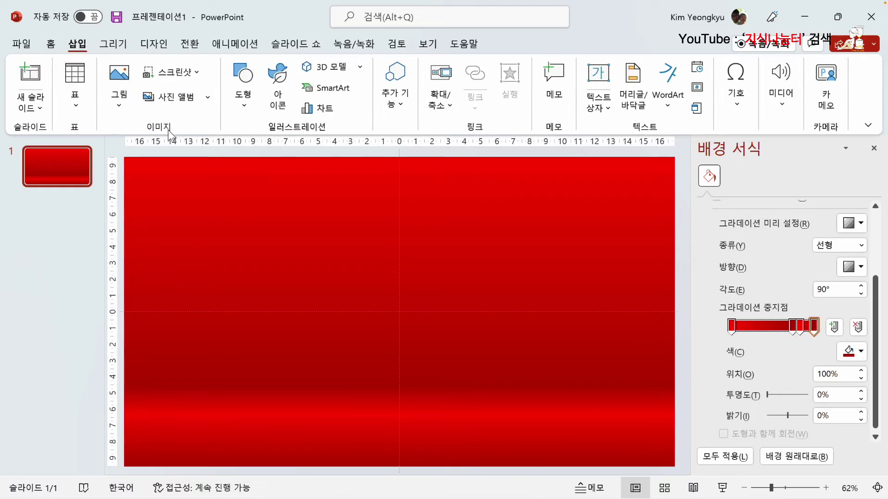
click(129, 99)
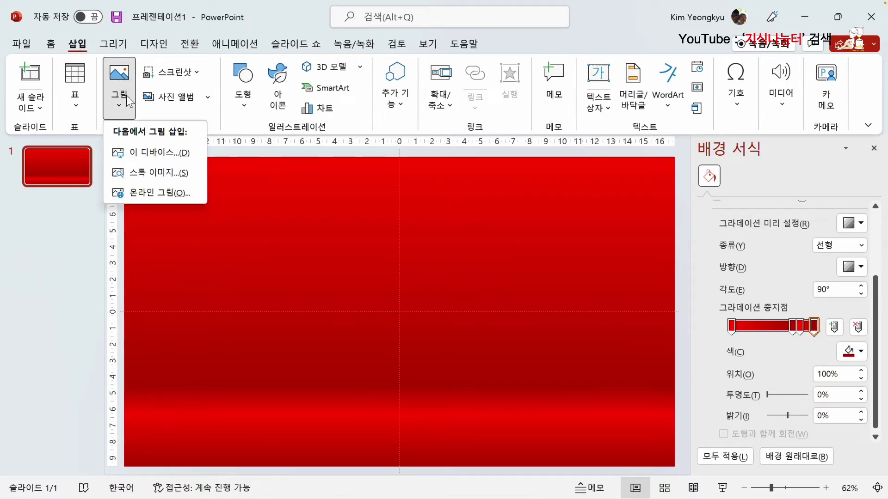
click(157, 154)
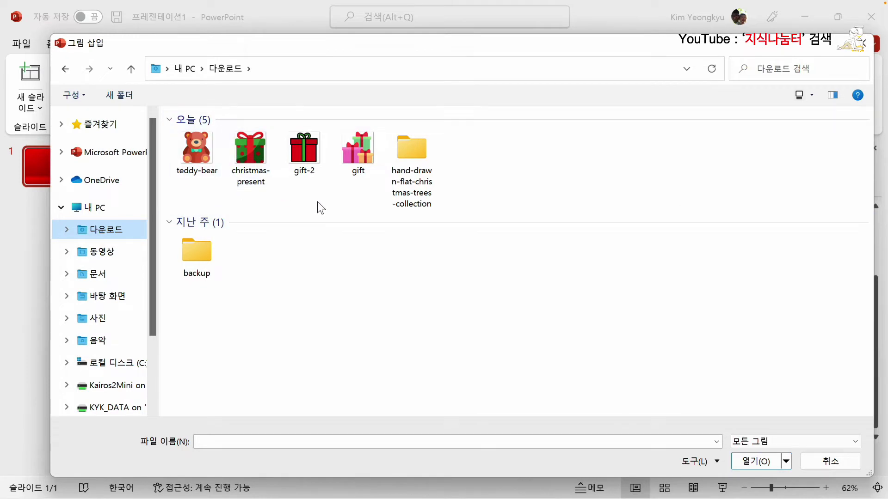
double_click(409, 148)
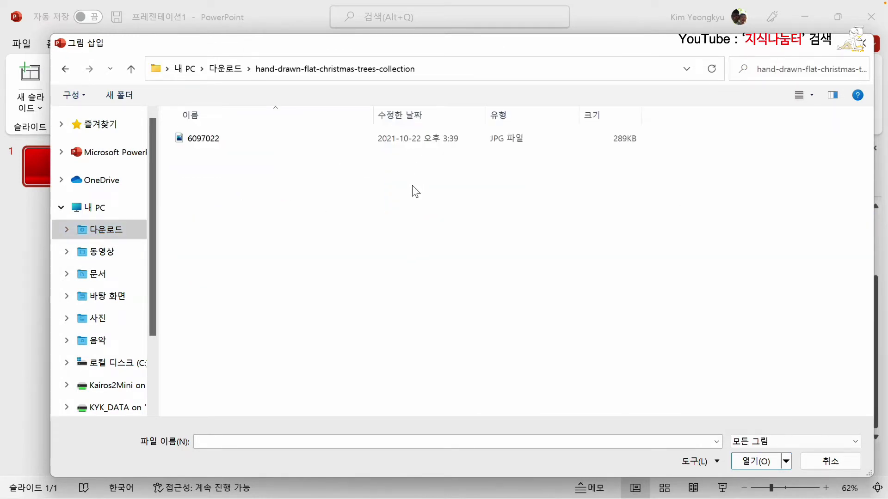
click(208, 143)
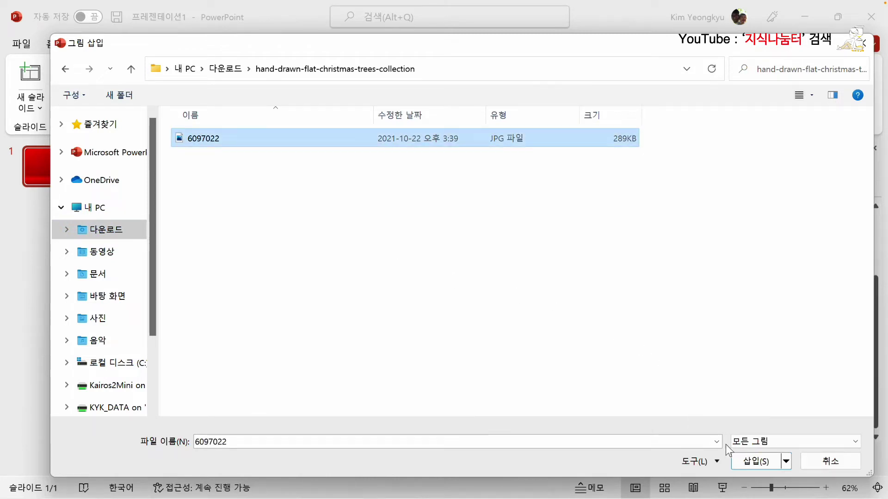
click(752, 462)
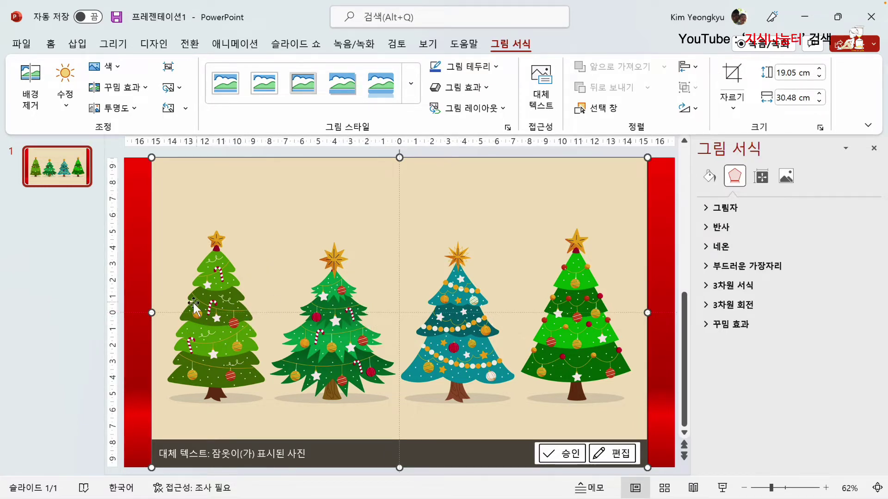
Crop the inserted picture to only the leftmost tree, about 11.95 cm high and 6.45 cm wide.
click(130, 275)
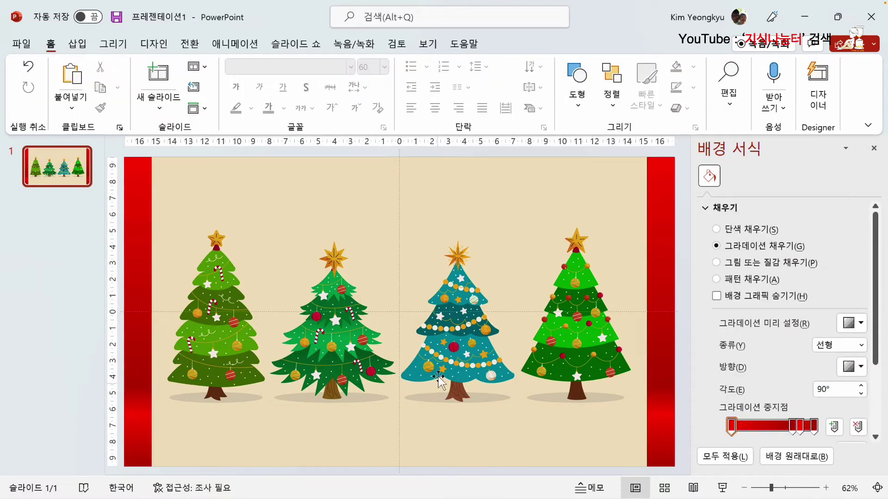
click(294, 239)
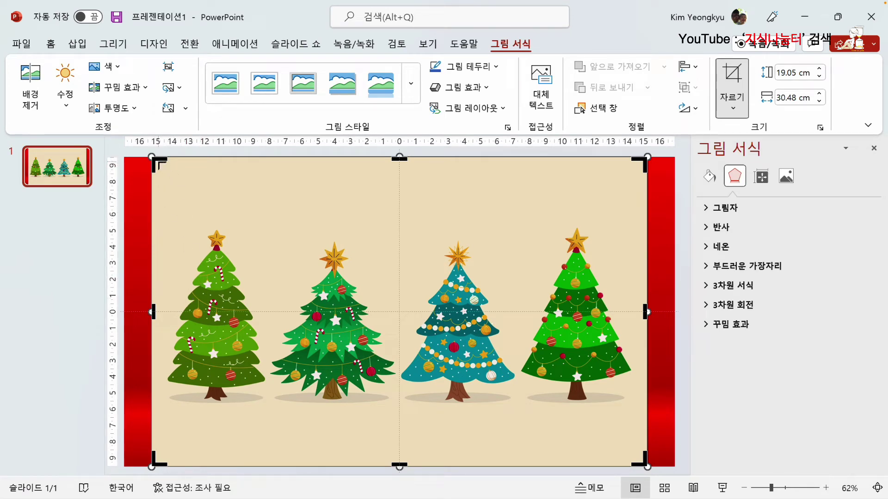
drag(155, 161, 165, 220)
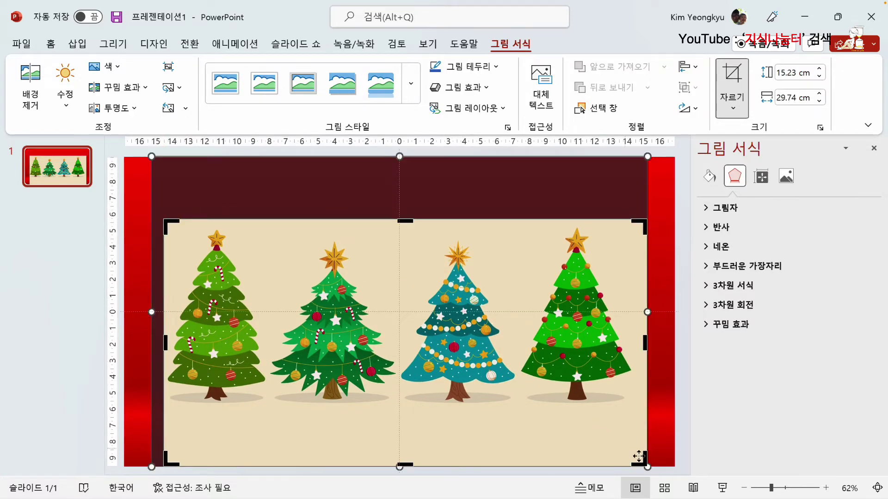
drag(642, 459, 265, 409)
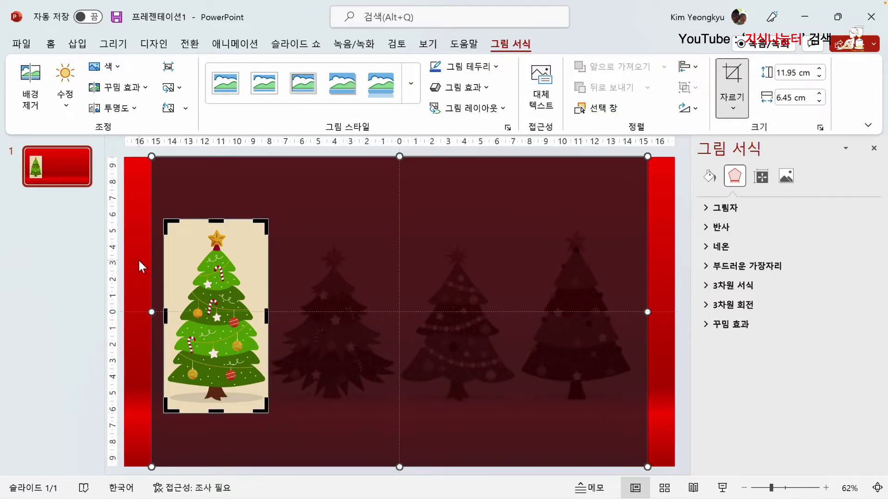
click(139, 263)
Move the cropped tree to the slide's upper-left area and enlarge it to about 17.3 cm high by 9.33 cm wide.
drag(214, 337, 192, 292)
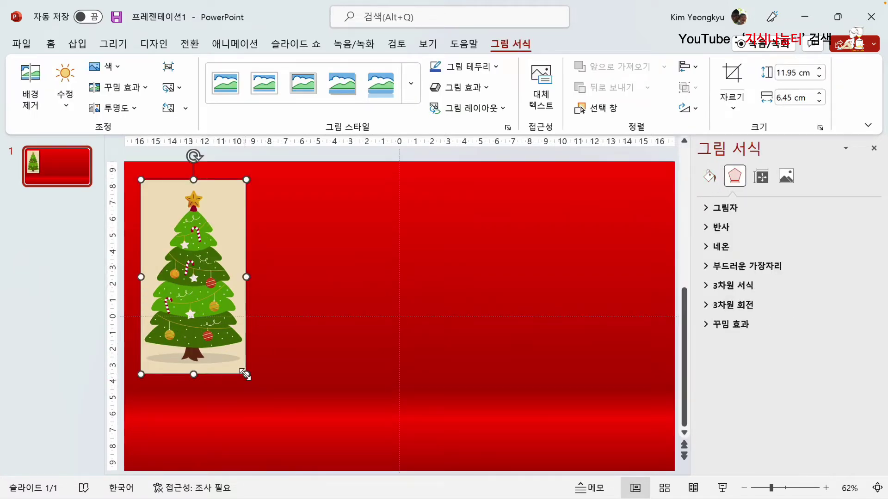
drag(245, 375, 292, 435)
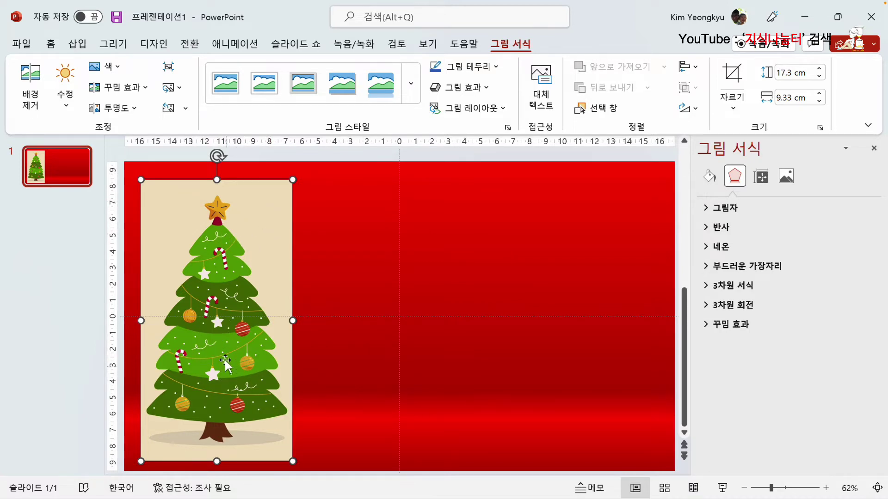
Try setting the tree picture's beige background as its transparent colour, and undo the change.
click(116, 68)
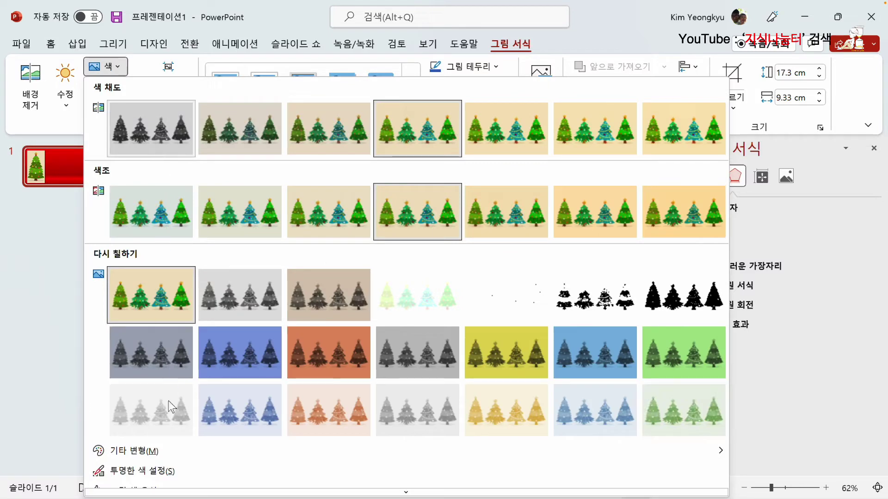
click(149, 471)
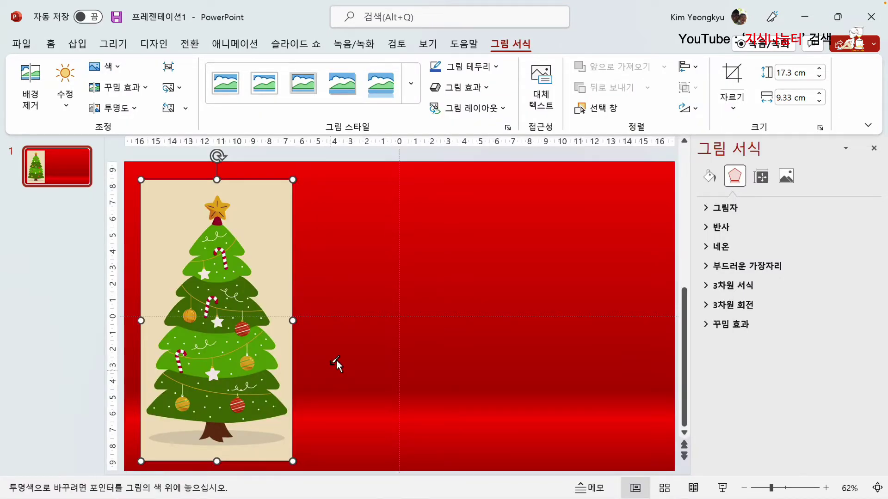
click(267, 222)
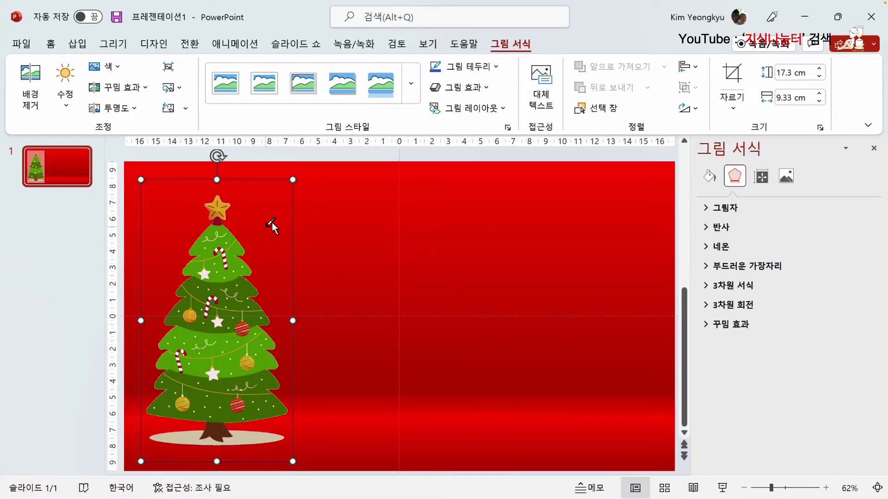
click(357, 232)
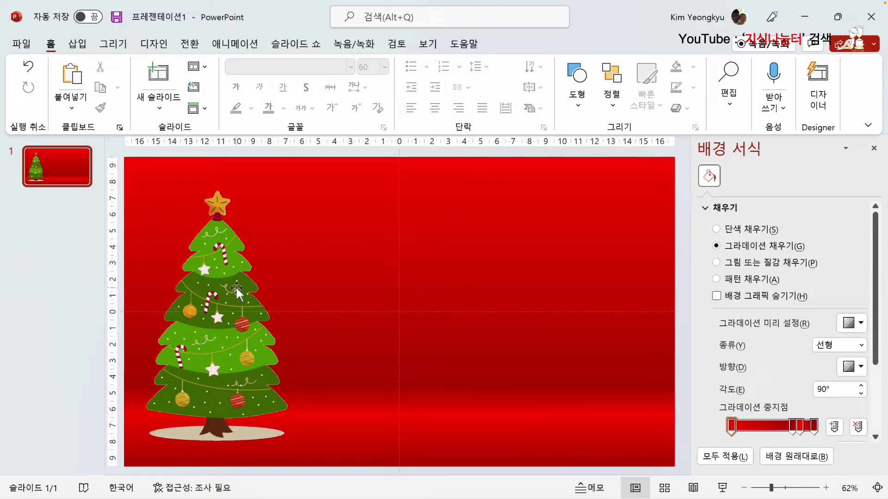
key(ctrl+z)
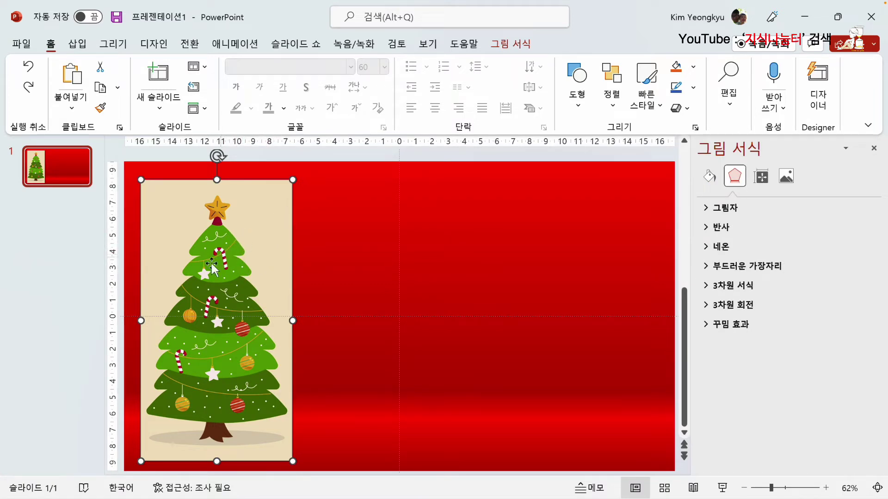
Remove the tree picture's background, marking the trunk and the top star as areas to keep, and keep the changes.
click(510, 43)
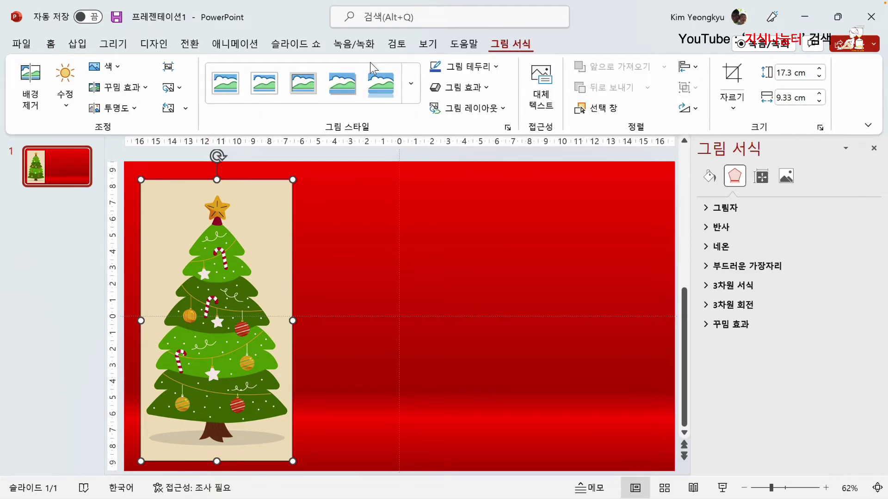
click(30, 98)
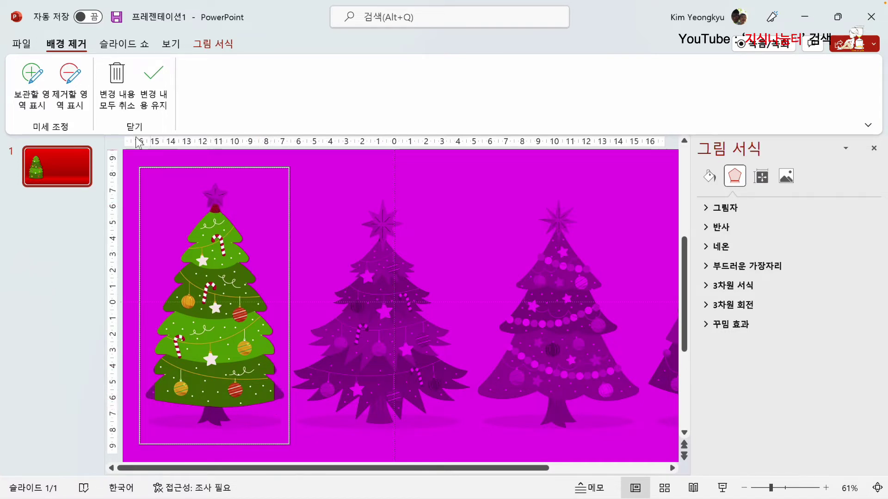
click(34, 81)
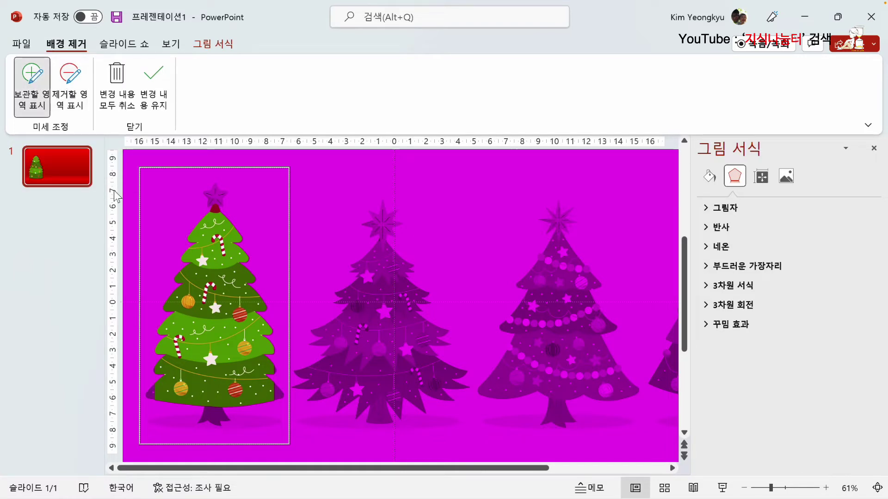
click(213, 412)
click(215, 188)
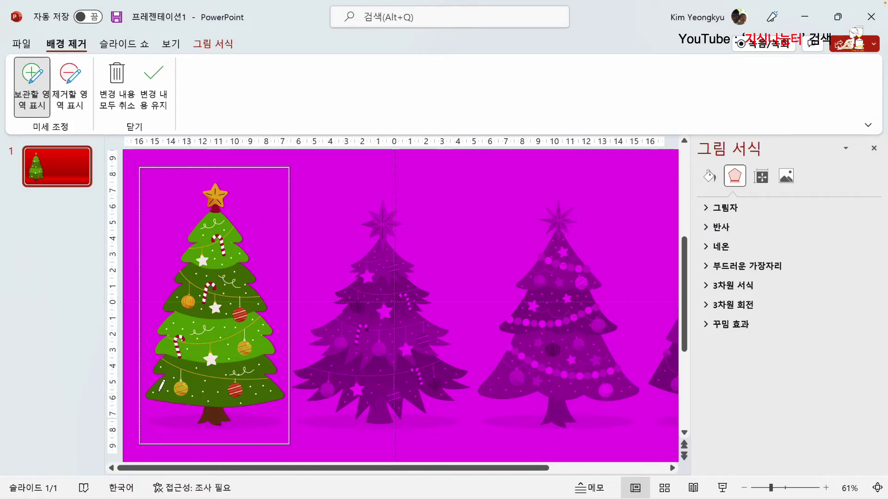
click(152, 74)
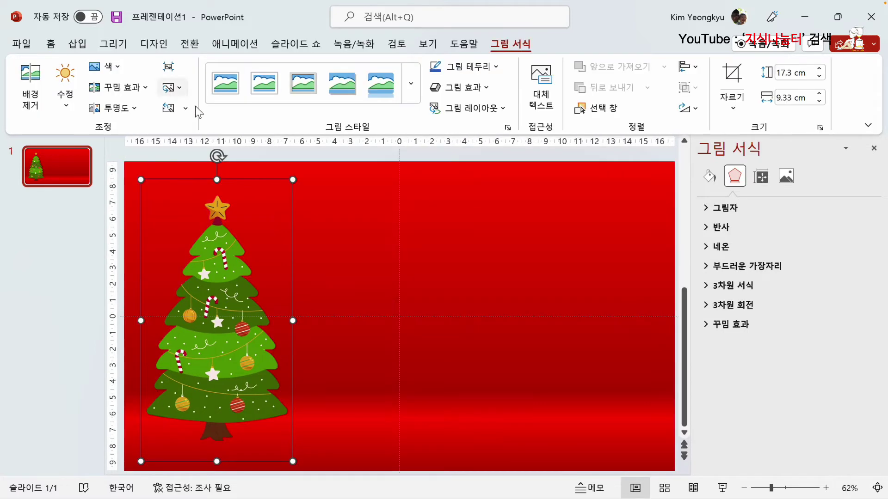
click(346, 213)
click(238, 281)
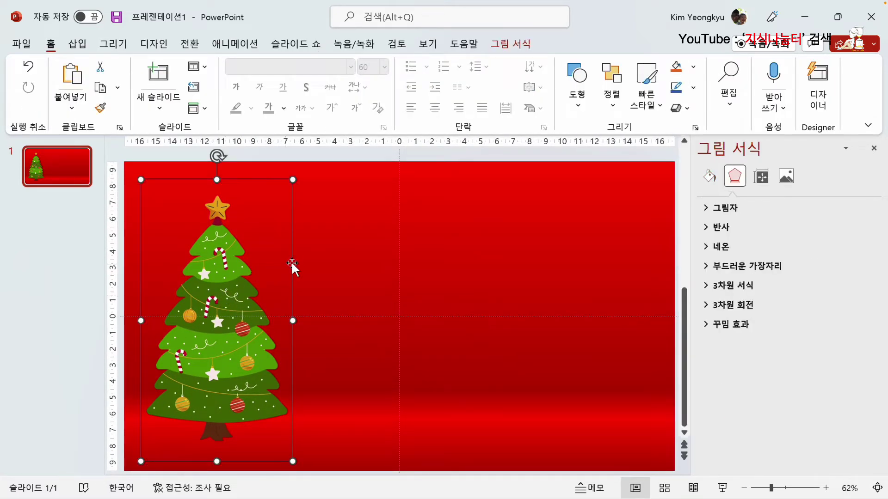
click(513, 44)
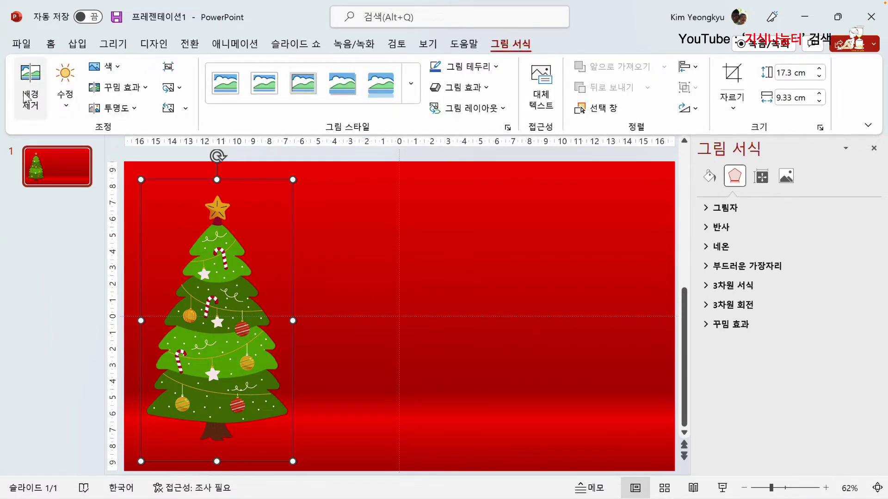
click(115, 68)
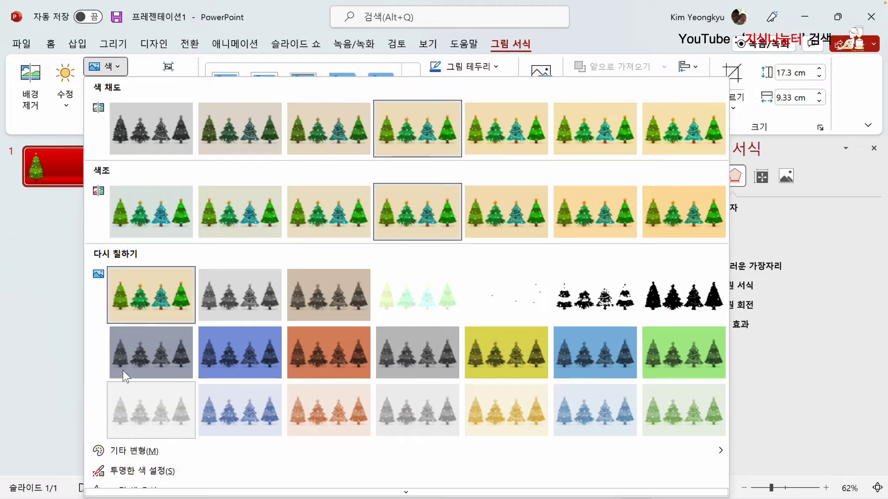
click(56, 176)
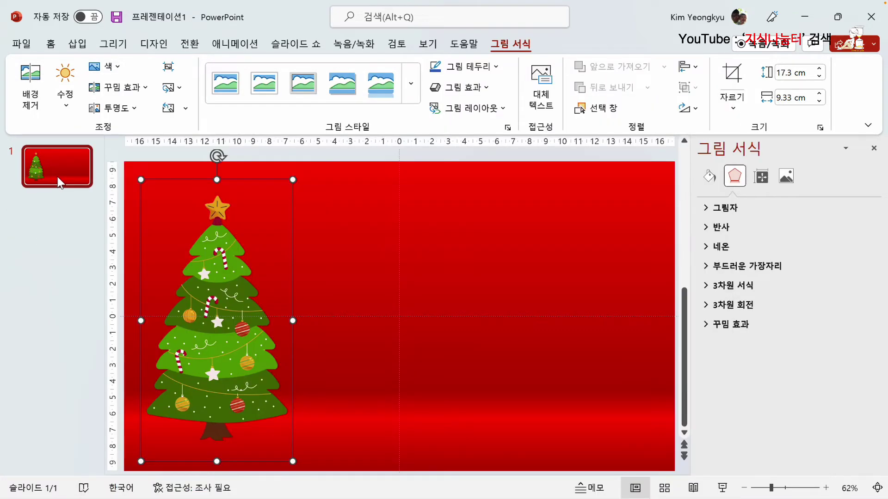
click(332, 272)
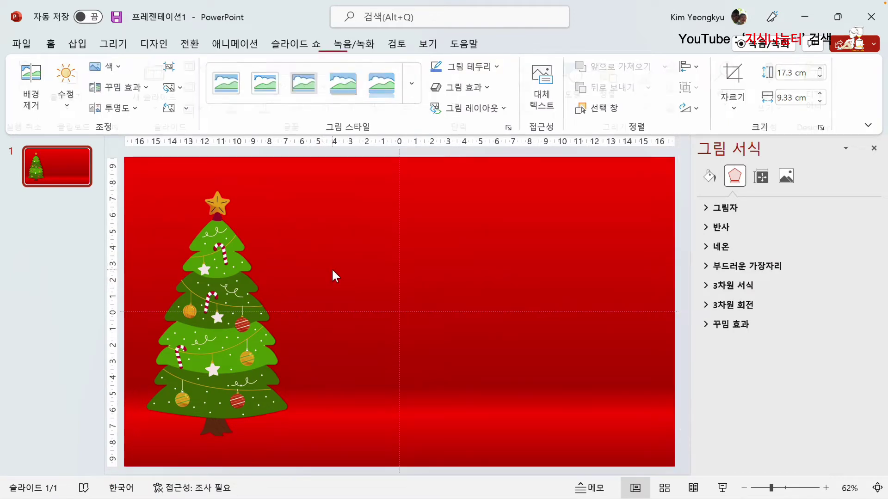
Move the cut-out Christmas tree slightly to the right on the slide.
click(233, 380)
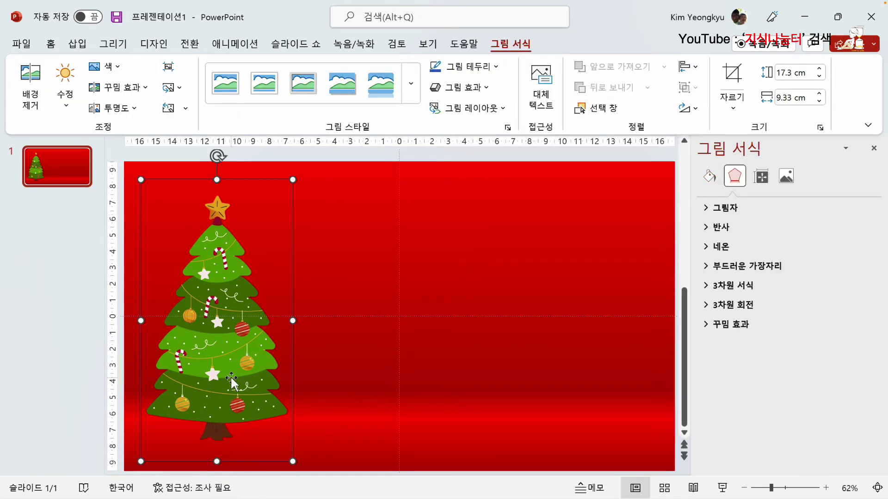
drag(230, 376, 253, 370)
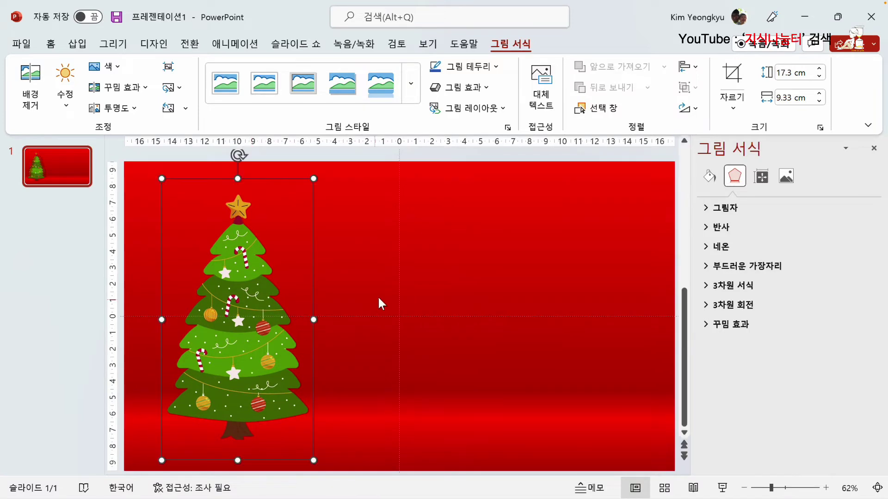
click(387, 273)
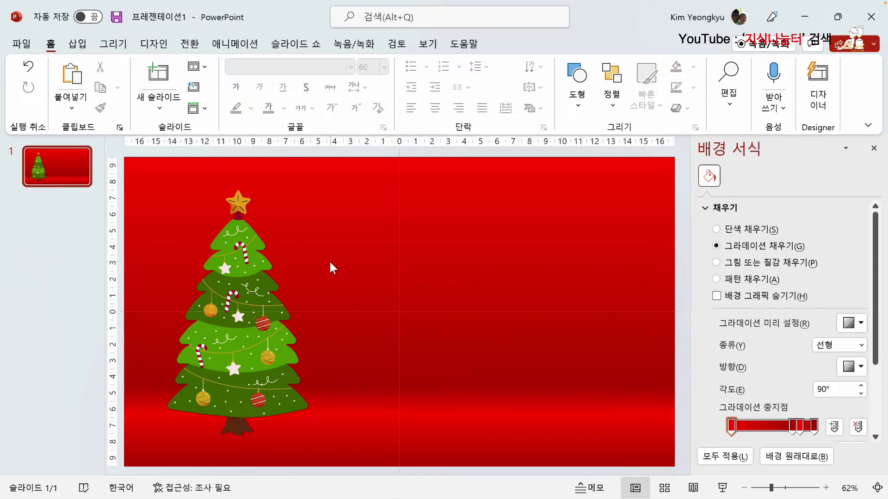
Insert the teddy-bear, christmas-present, gift-2 and gift pictures from the Downloads (다운로드) folder into the slide.
click(84, 44)
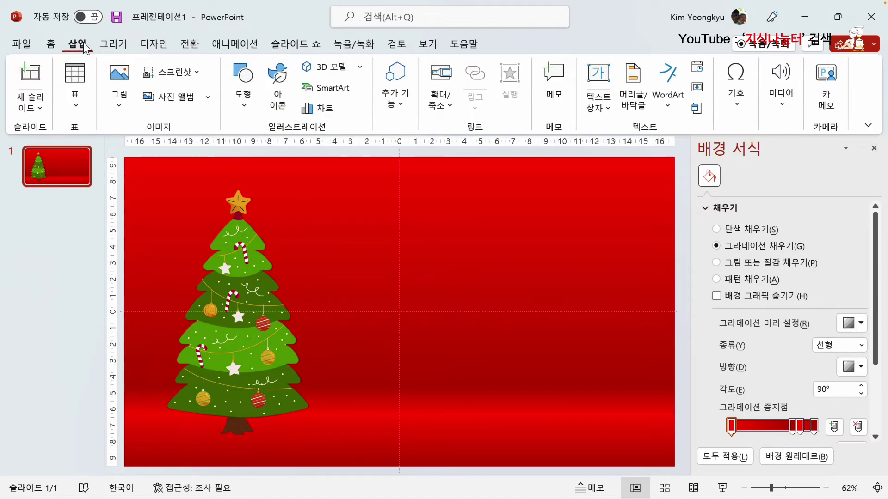
click(124, 83)
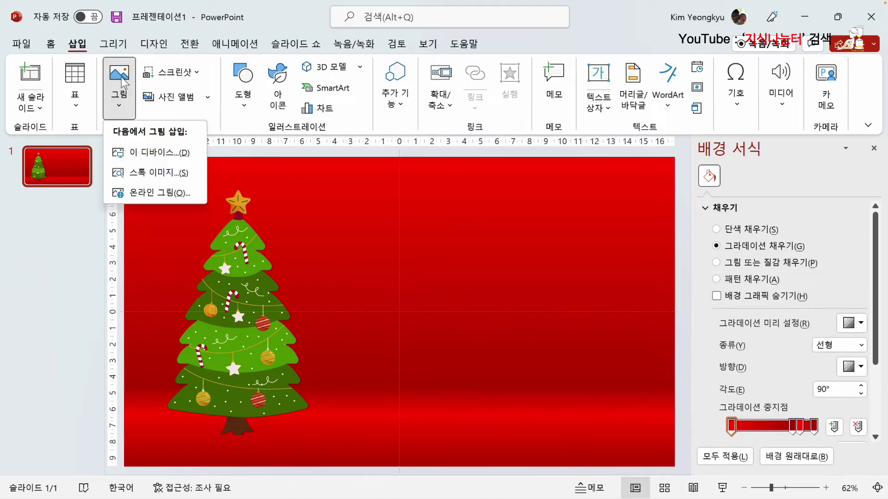
click(150, 151)
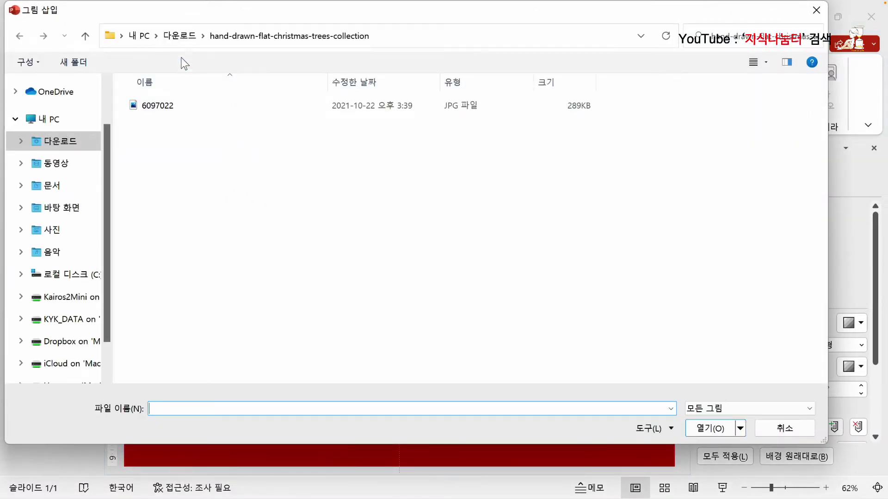
click(178, 40)
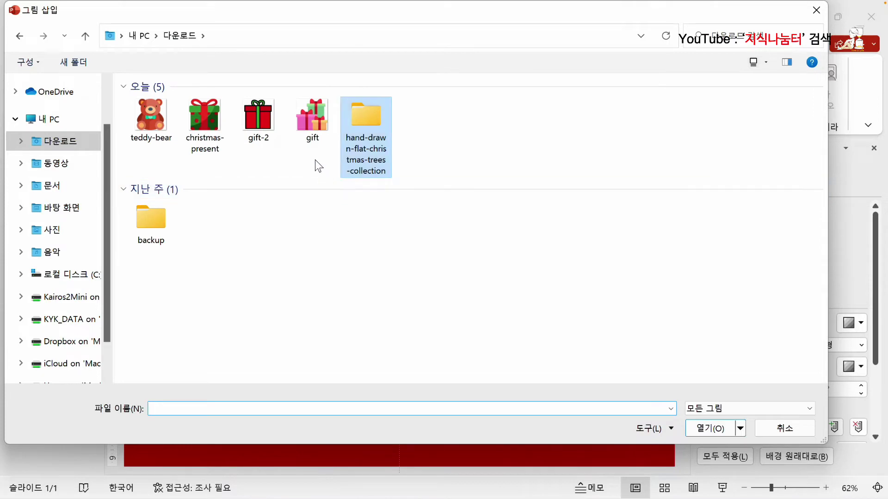
drag(315, 157, 145, 109)
click(709, 428)
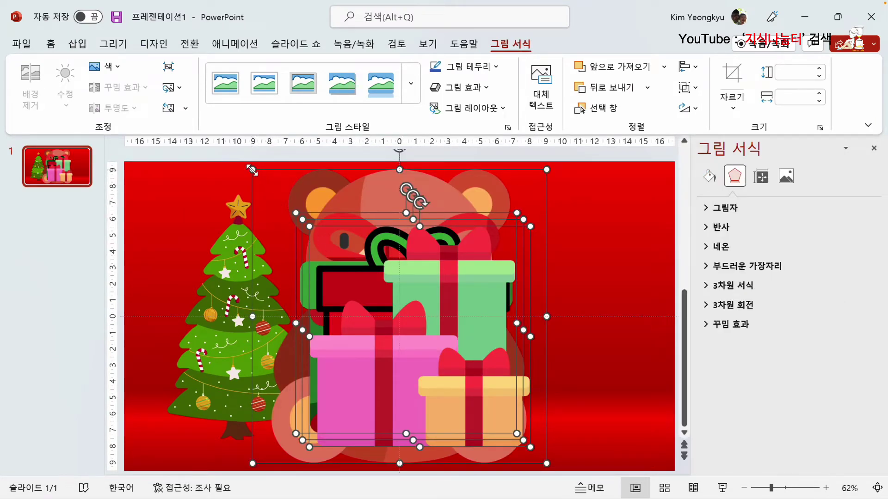
Shrink the four inserted pictures together to roughly a third of their size and place them in the slide's upper-right area.
drag(252, 170, 474, 367)
drag(494, 407, 539, 252)
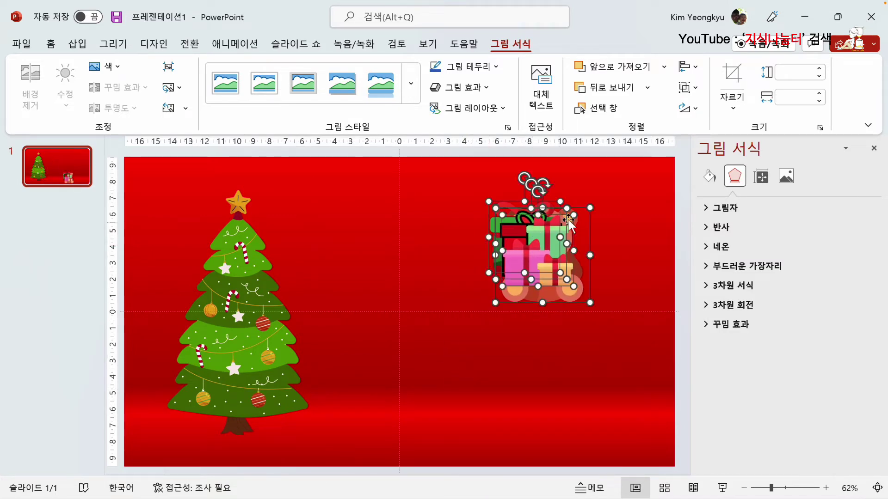
drag(587, 206, 573, 213)
click(461, 350)
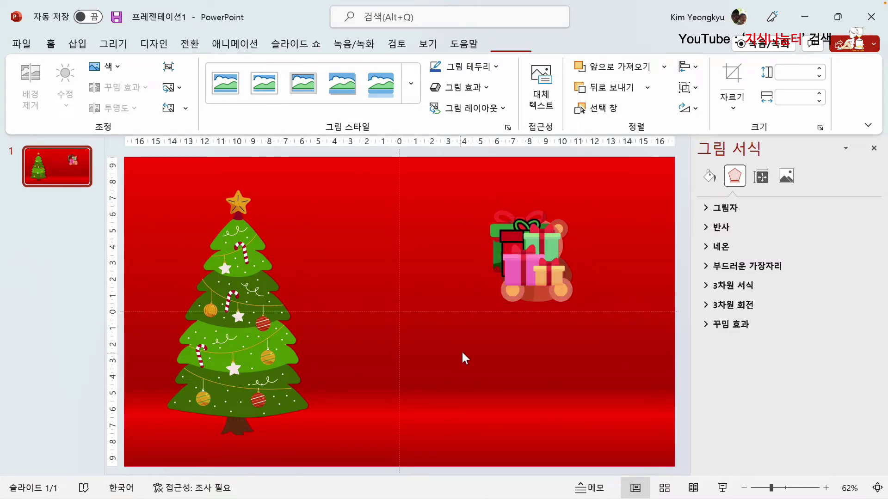
Shrink the teddy bear to about 2.59 cm square at the tree's lower left and arrange the smaller gift pictures beside it under the tree.
drag(517, 298, 347, 333)
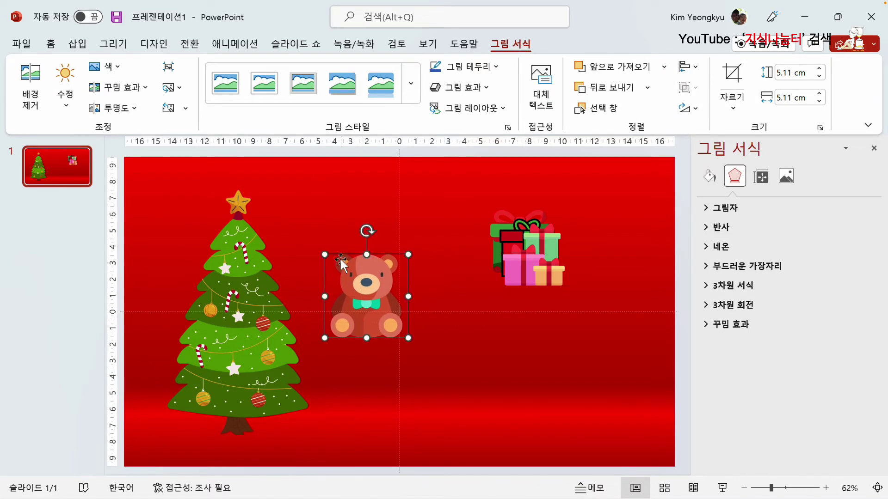
drag(324, 255, 189, 413)
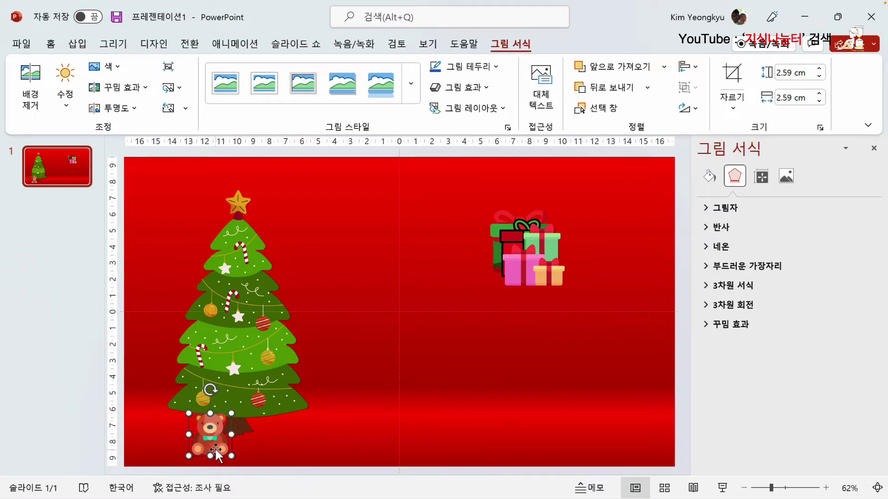
drag(217, 449, 208, 444)
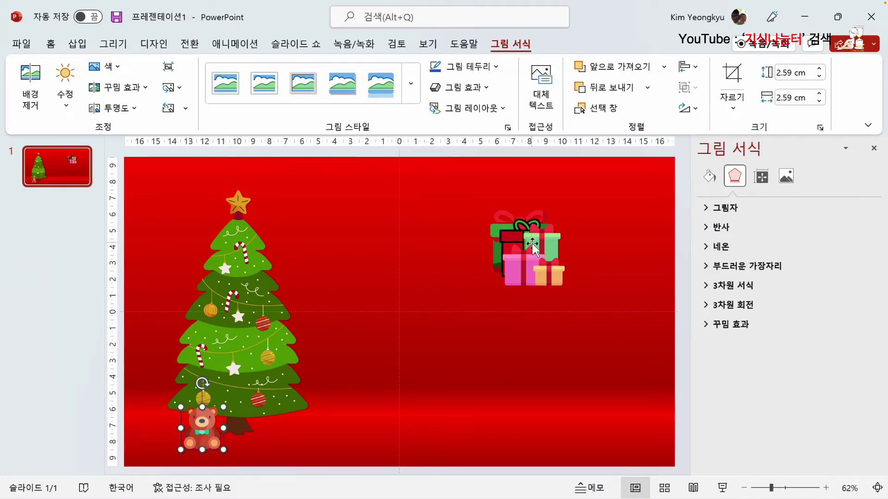
click(530, 273)
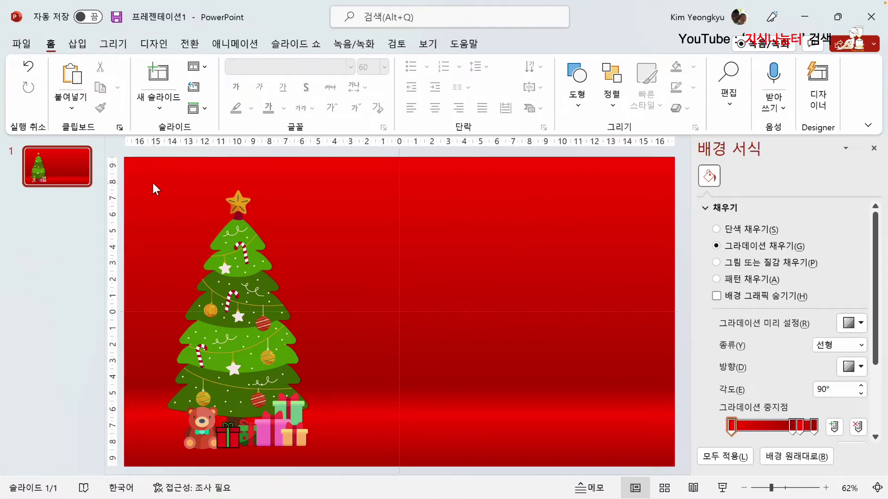
Move the tree, teddy bear and gift pictures together slightly up and to the right.
drag(140, 169, 345, 456)
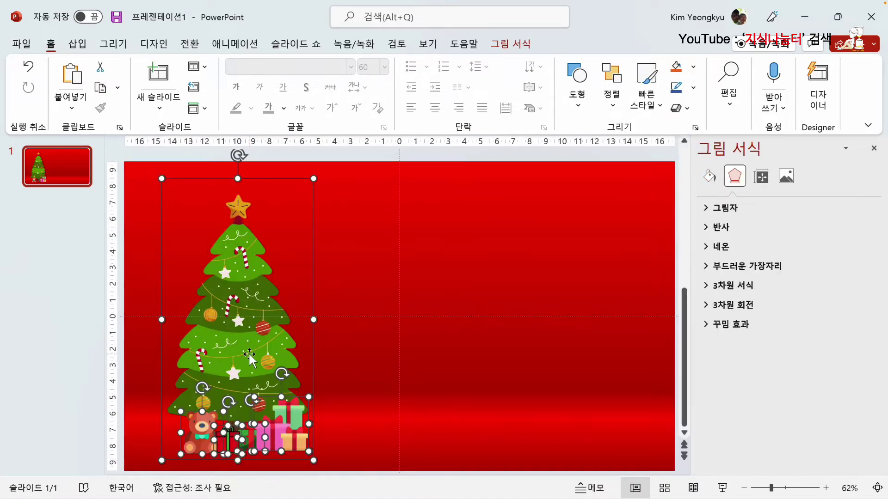
drag(246, 354, 258, 346)
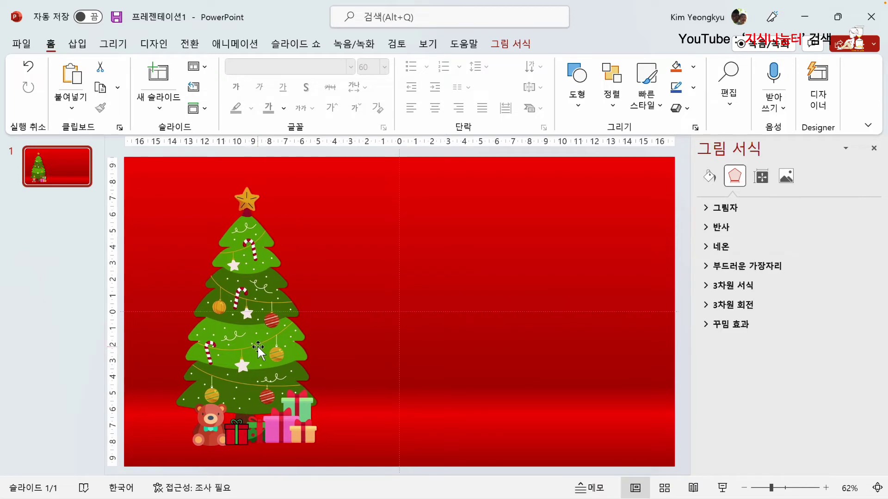
click(450, 248)
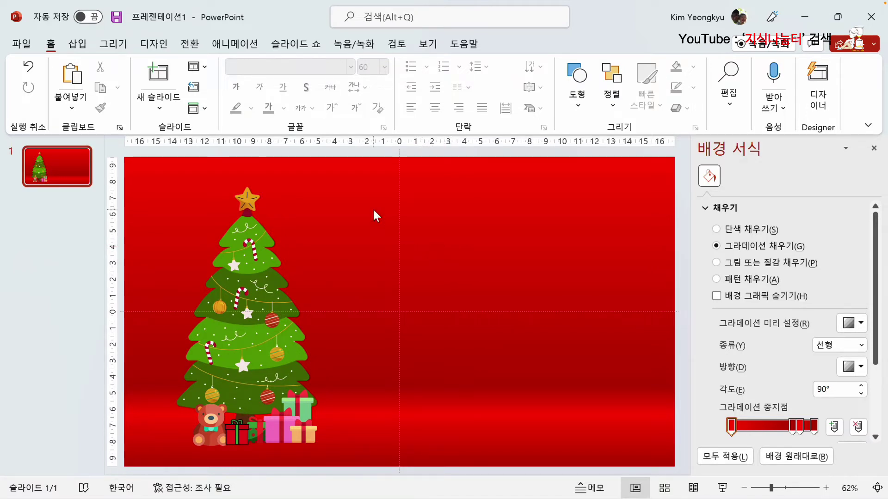
Add a horizontal text box to the right of the tree's upper part reading "Merry Christmas~~!!".
click(78, 44)
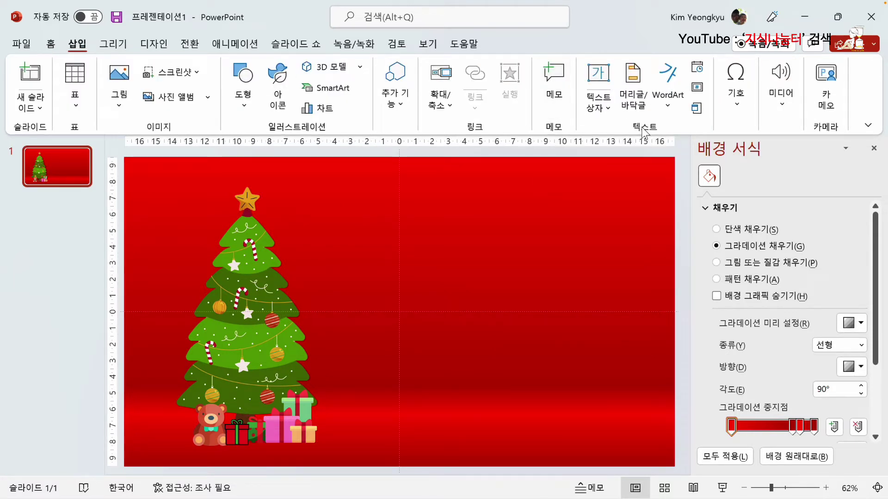
click(604, 87)
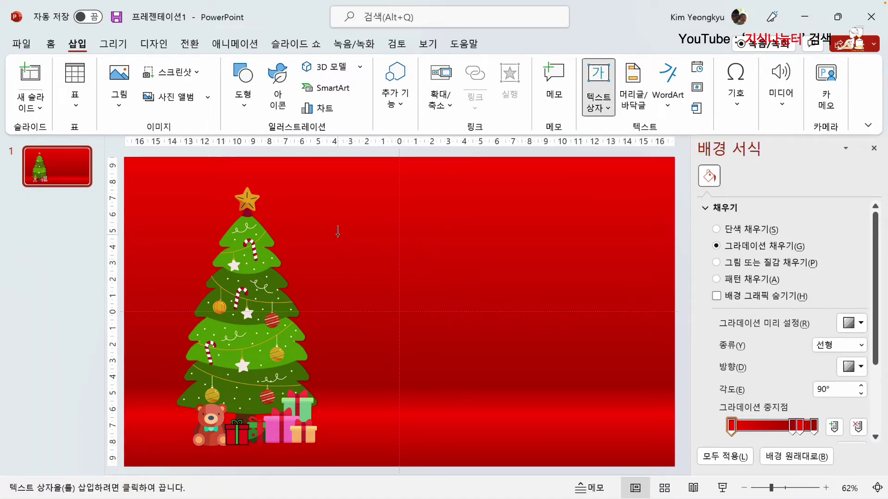
click(337, 233)
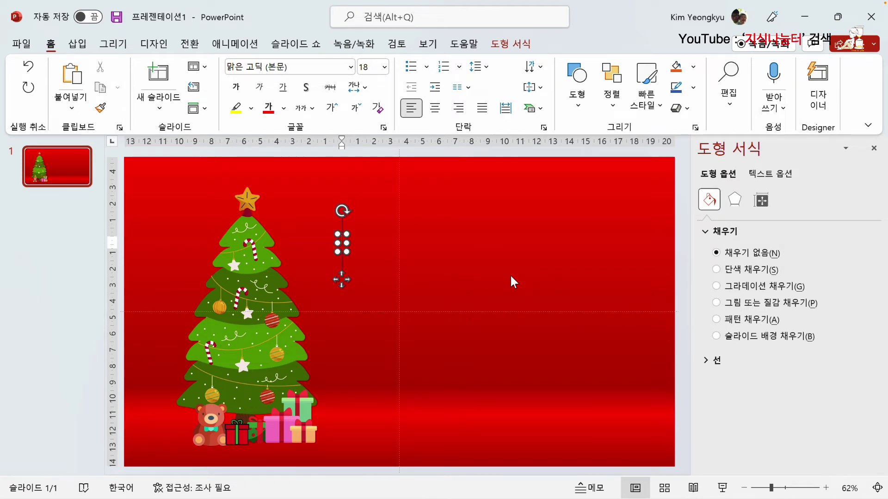
key(Hangul)
text(Merry)
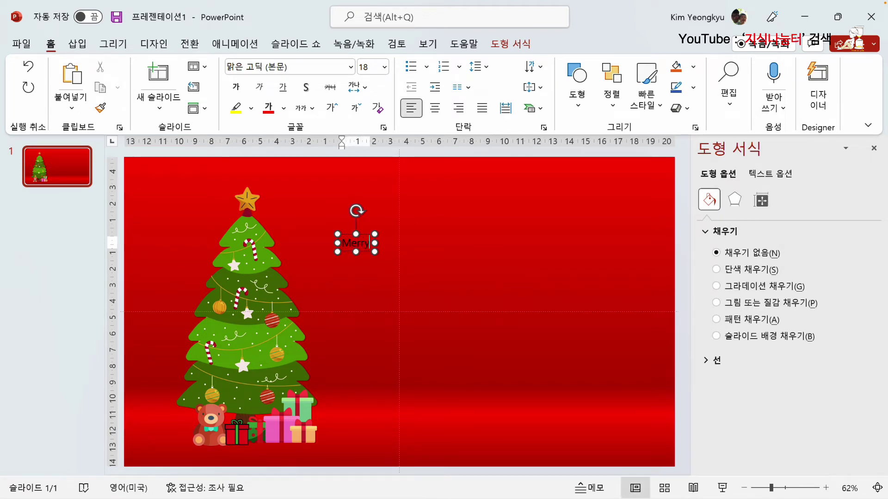
text( Chr)
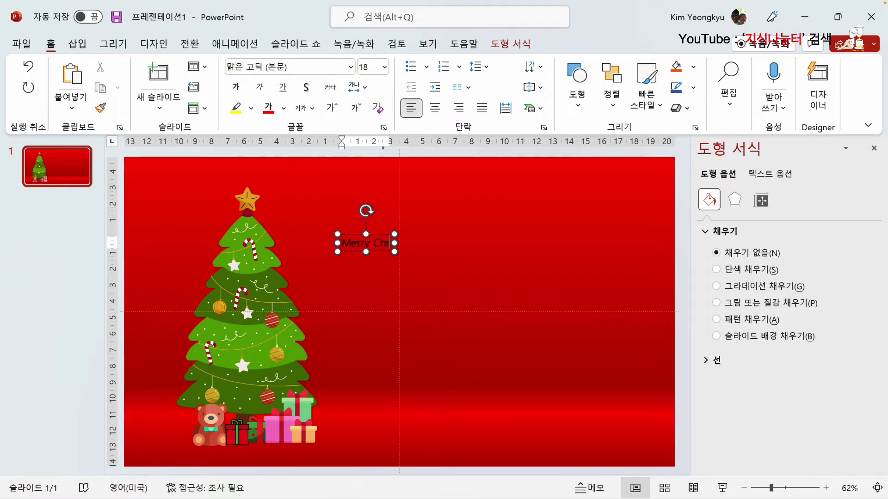
text(istmas)
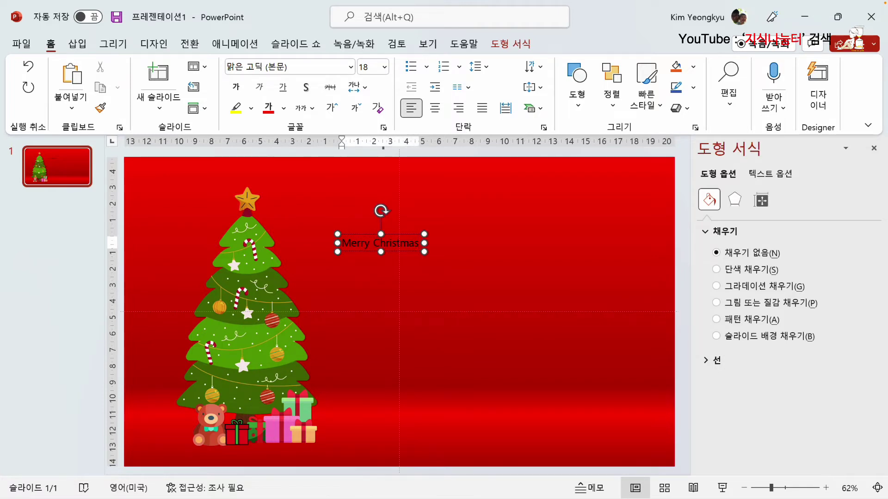
text(~~!!)
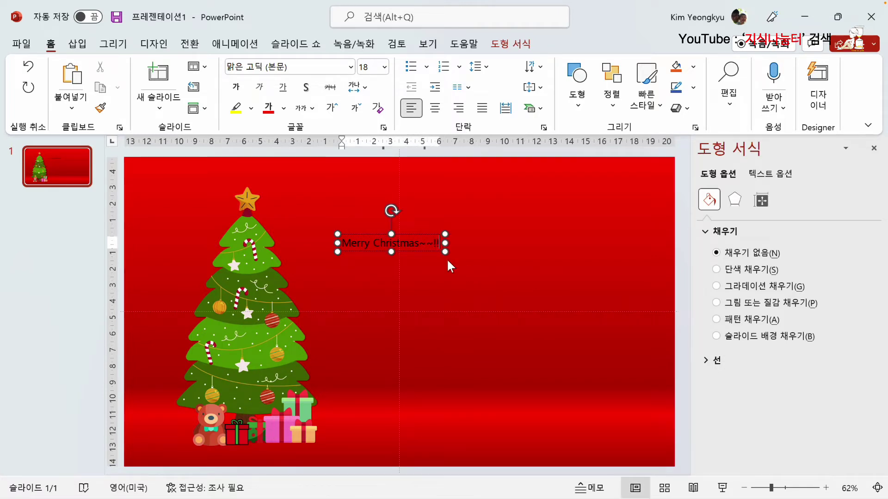
Enlarge the greeting text to font size 40.
click(362, 235)
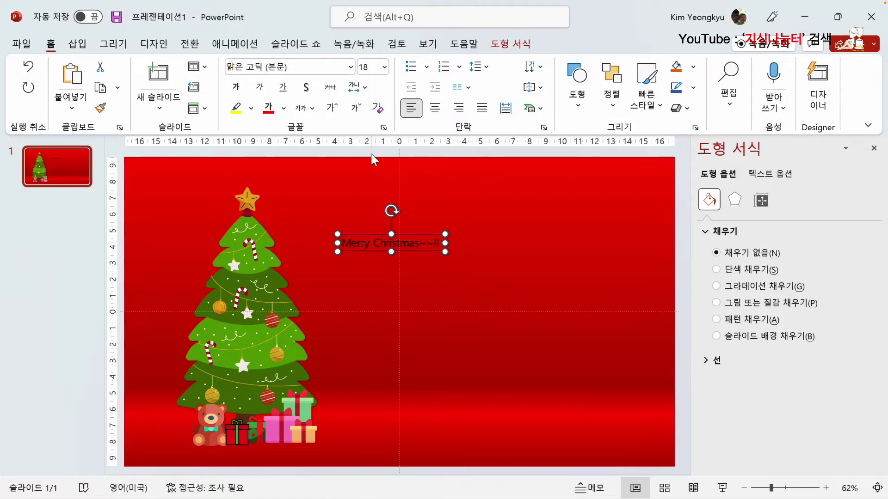
click(332, 108)
click(332, 109)
click(332, 108)
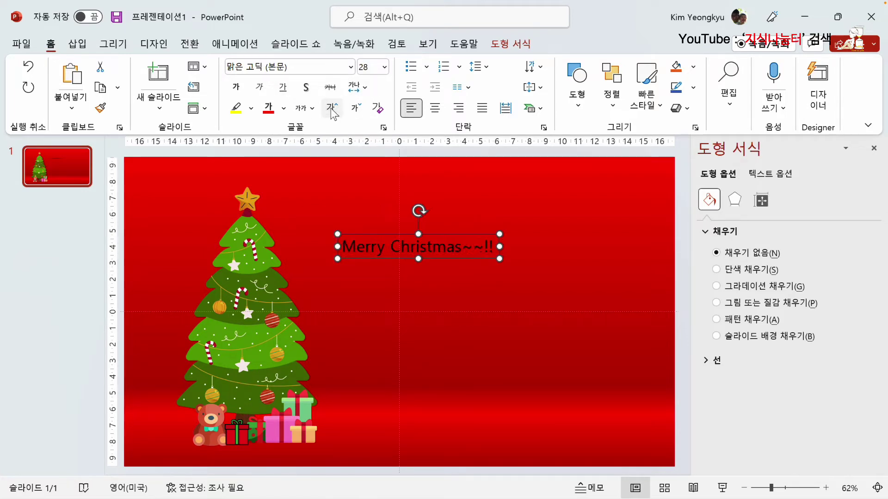
click(332, 108)
click(332, 108)
click(331, 108)
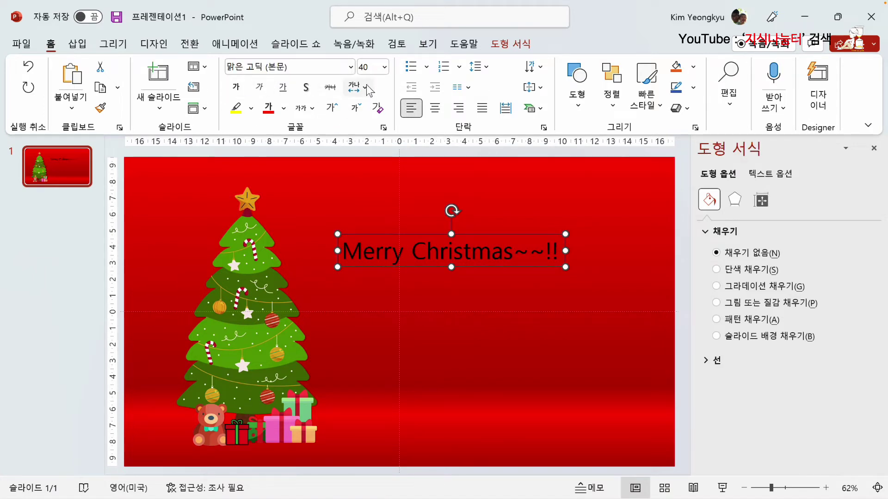
Set the greeting's font to Amasis MT Pro Black and make it bold.
click(351, 67)
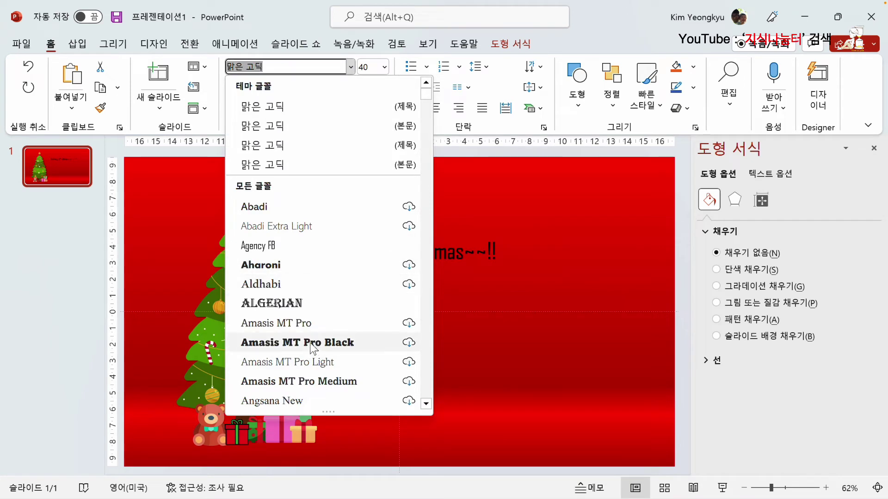
click(313, 343)
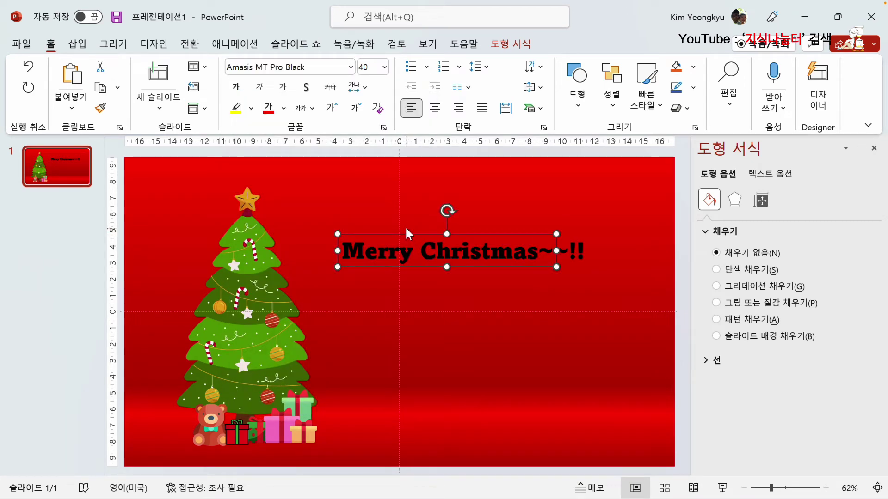
click(238, 92)
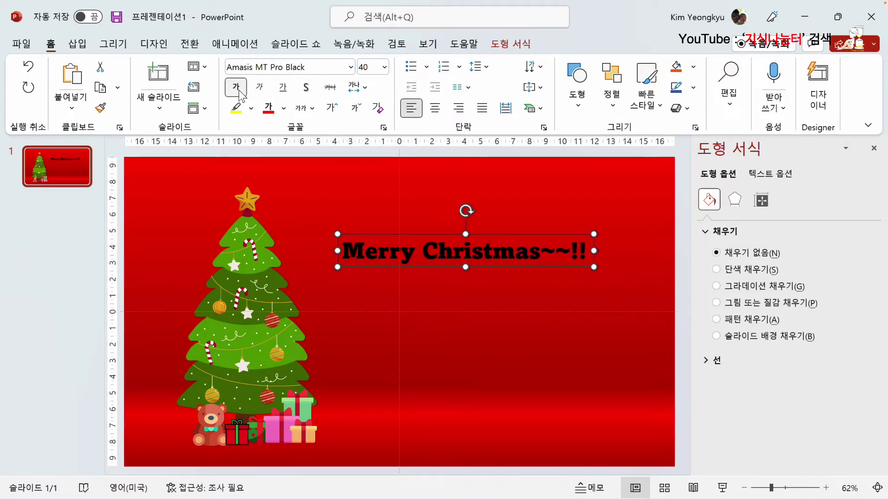
Enlarge the greeting text to font size 48 and move it slightly left and up.
click(330, 109)
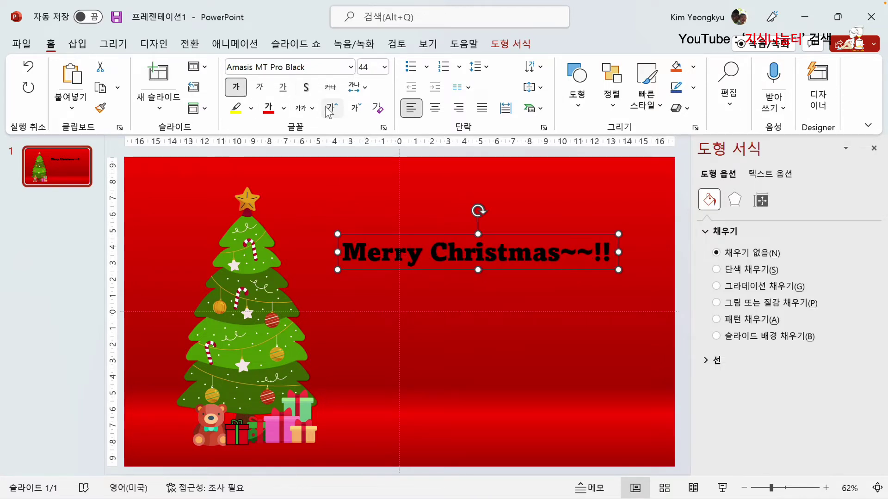
click(330, 109)
click(330, 109)
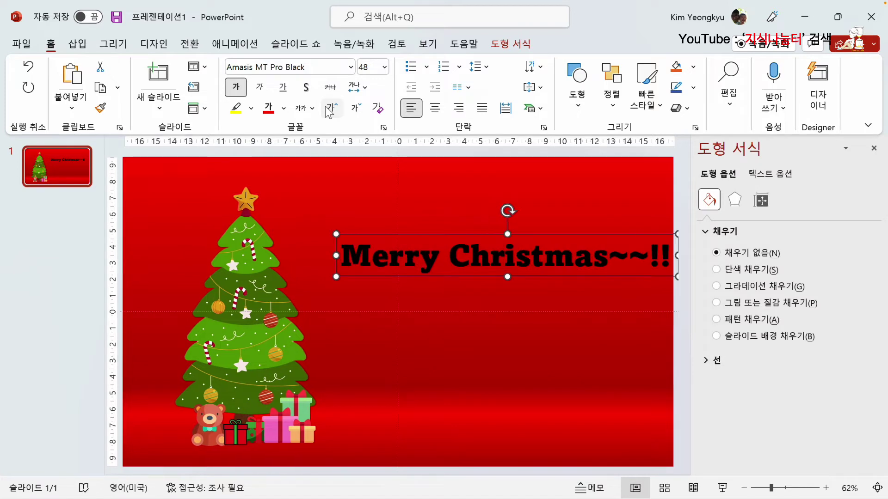
click(355, 109)
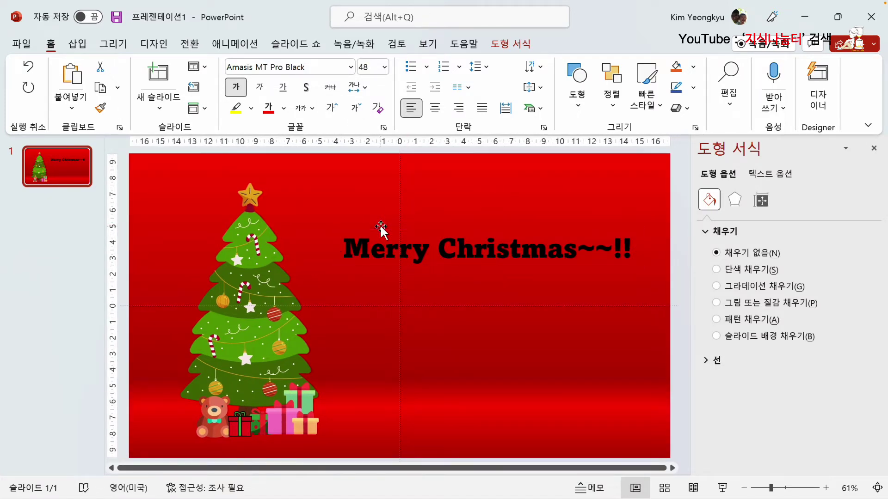
drag(379, 224, 364, 221)
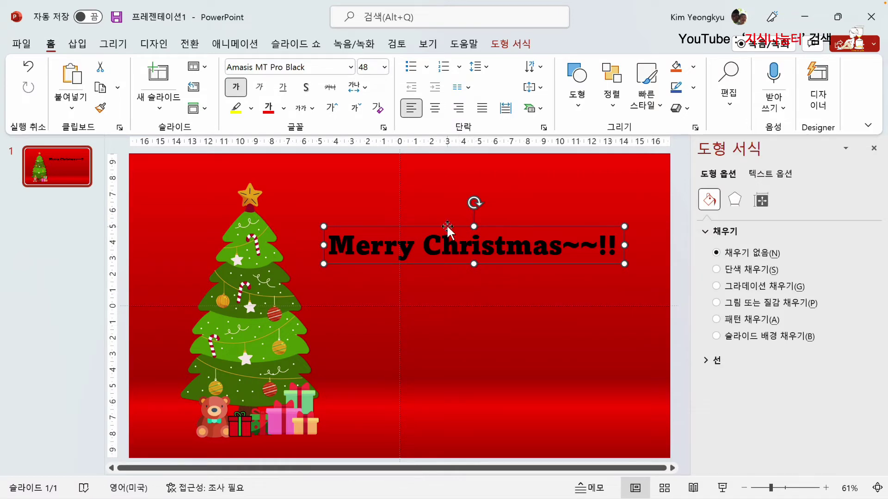
Apply the gold-filled WordArt quick style from the gallery's first row to the greeting text.
click(513, 44)
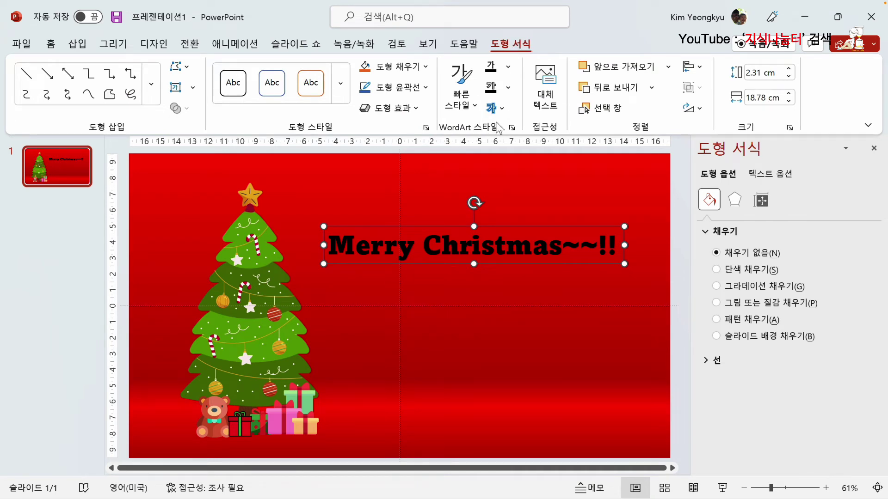
click(474, 108)
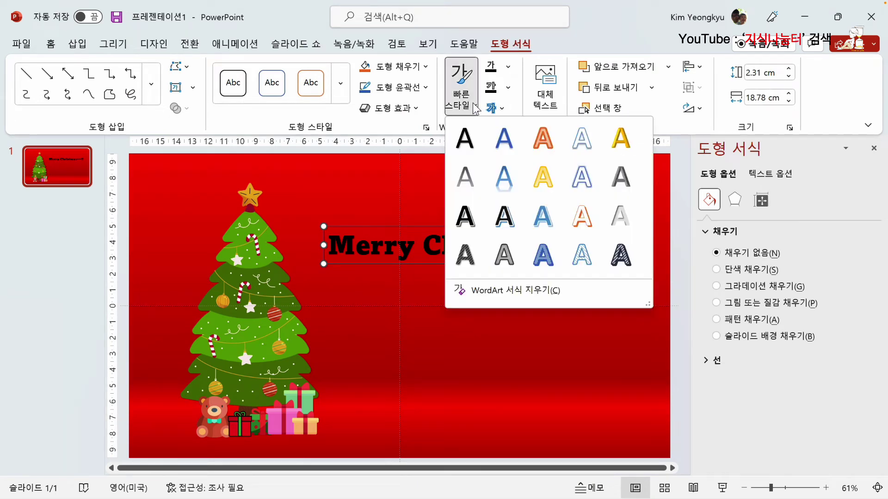
click(621, 145)
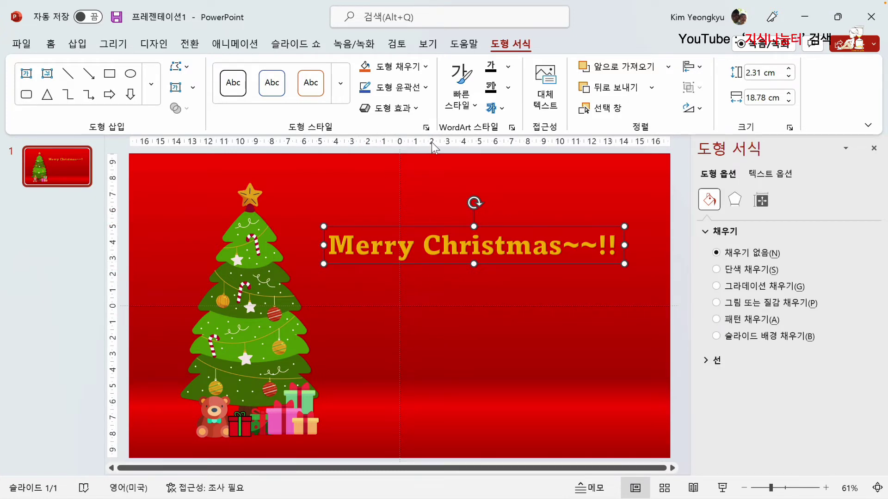
Add the largest gold glow to the greeting text and nudge its text box slightly up and to the right.
click(501, 110)
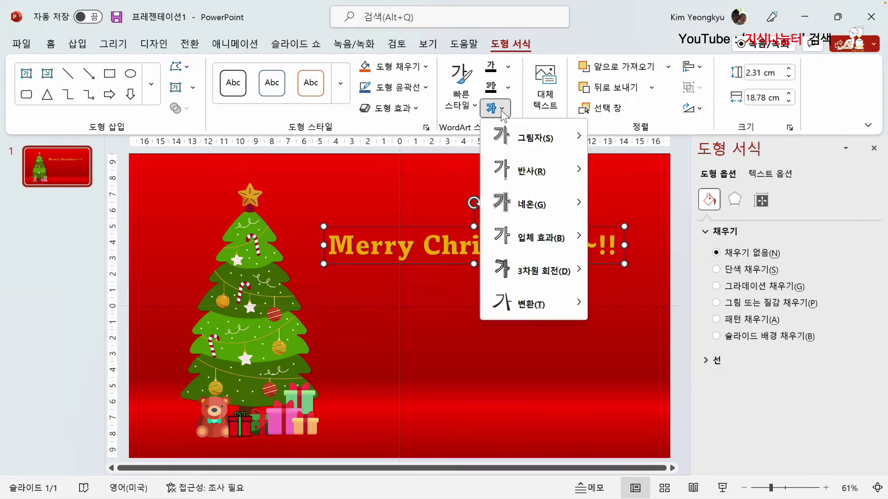
mouse_move(529, 202)
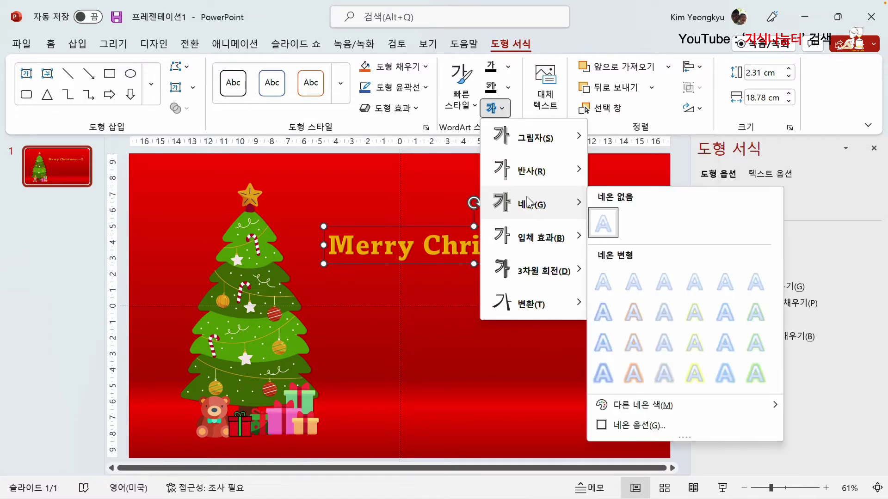
click(694, 374)
drag(448, 259, 473, 260)
click(493, 290)
click(465, 309)
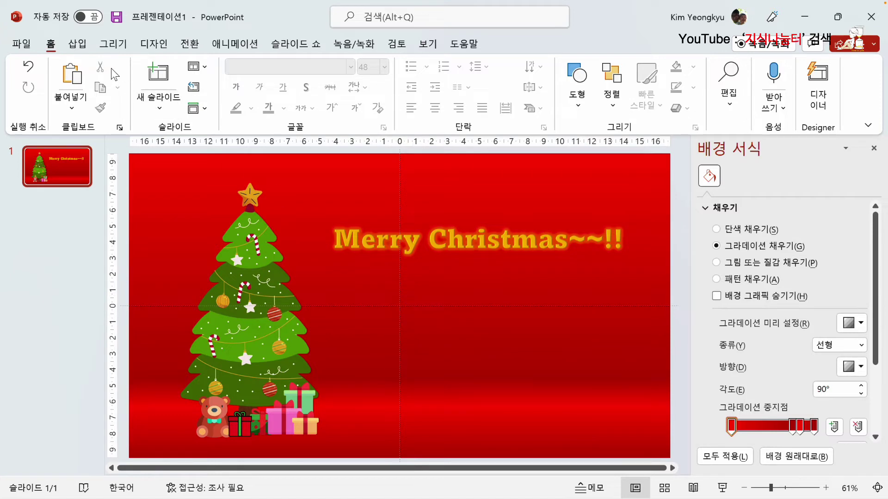
Draw a rounded rectangle about 18.18 cm wide and 8.47 cm high below the greeting, with less rounded corners, and nudge it into place.
click(78, 46)
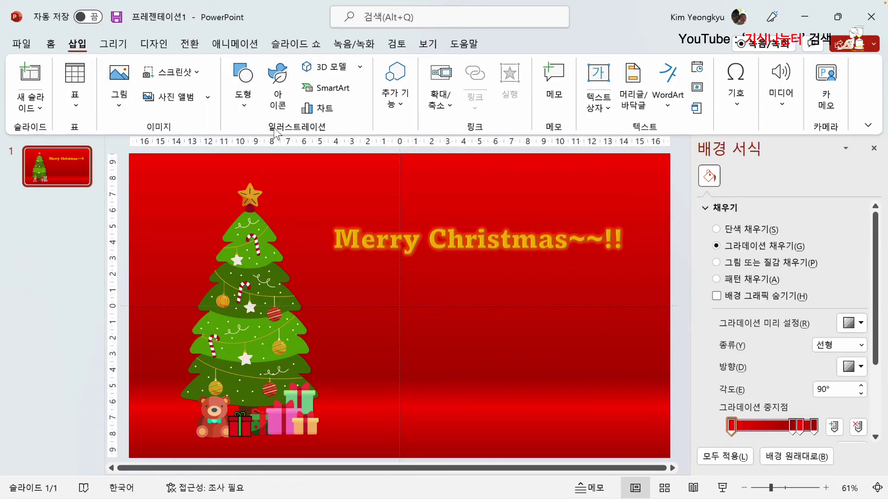
click(245, 102)
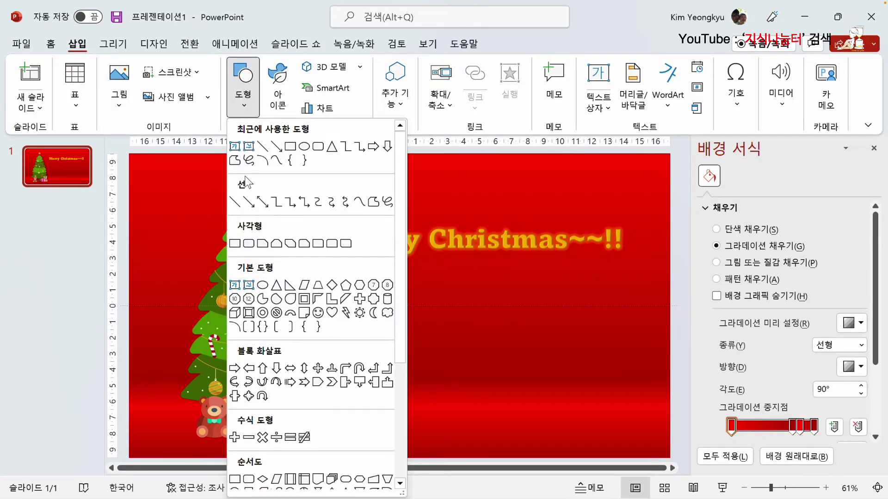
click(249, 243)
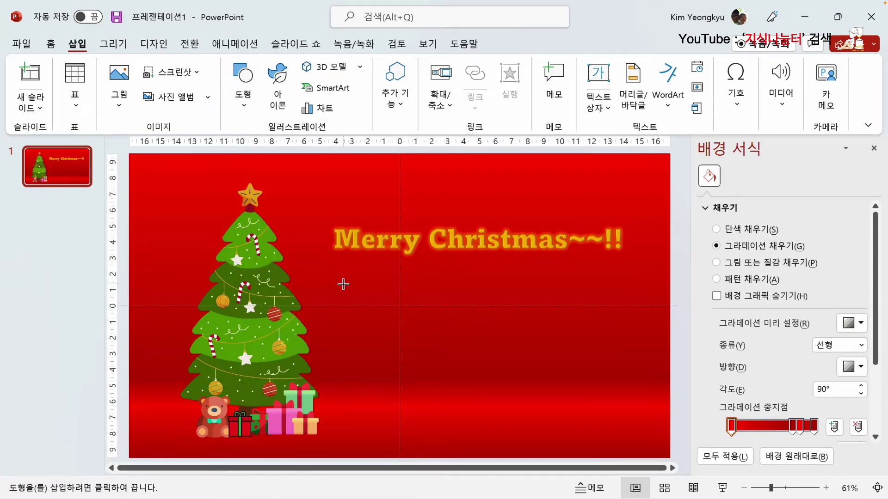
mouse_move(339, 281)
mouse_down()
mouse_move(410, 283)
mouse_move(629, 417)
mouse_up()
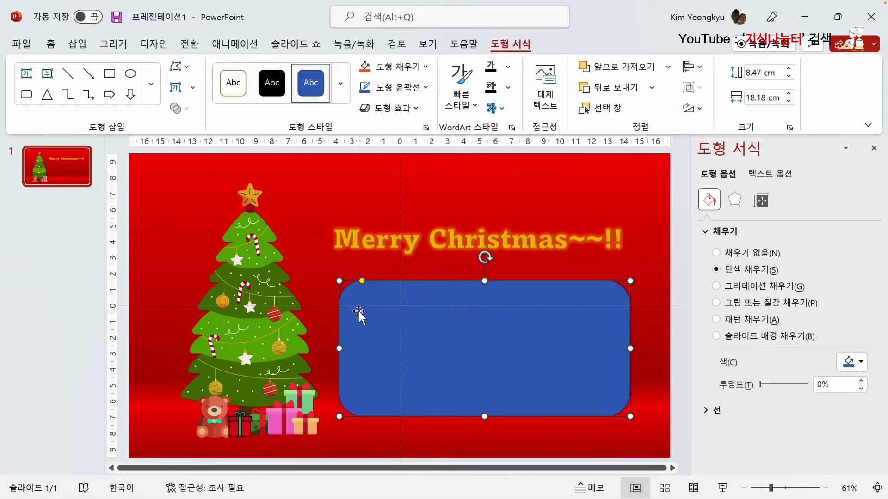
drag(358, 311, 356, 319)
drag(359, 281, 349, 282)
drag(481, 357, 481, 354)
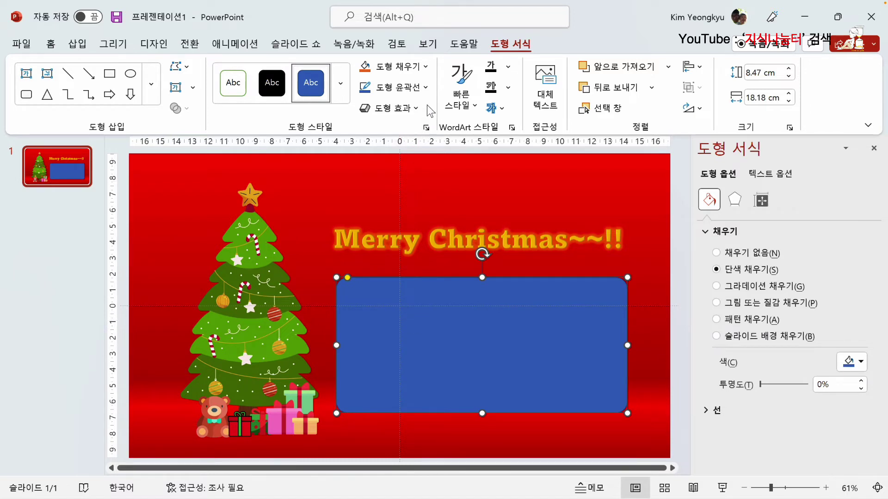
Remove the rounded rectangle's outline and fill it with the standard dark red.
click(426, 89)
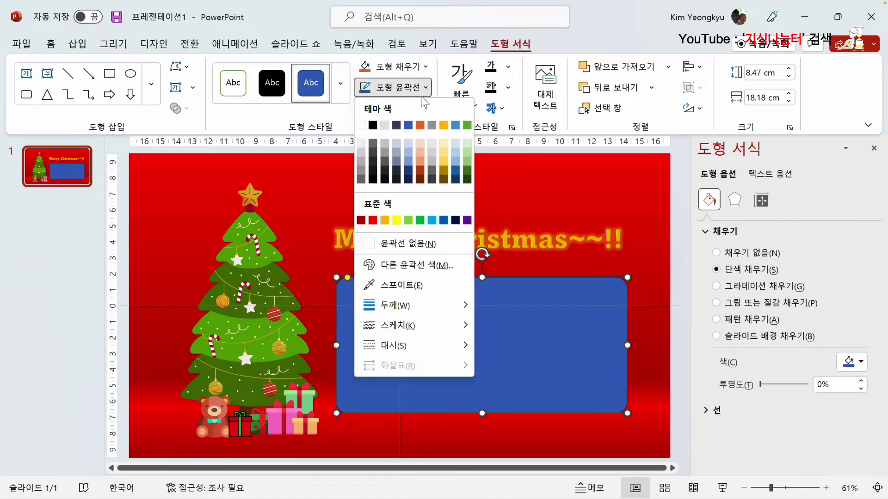
click(395, 244)
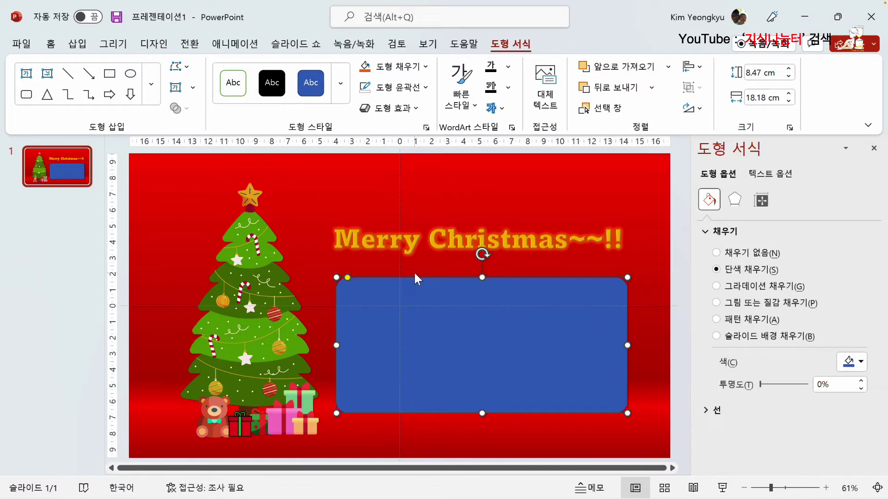
click(426, 67)
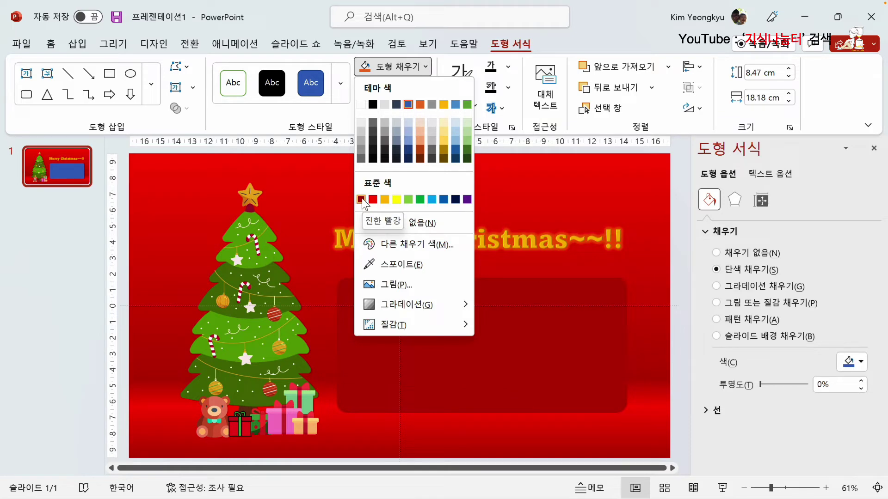
click(361, 199)
click(375, 198)
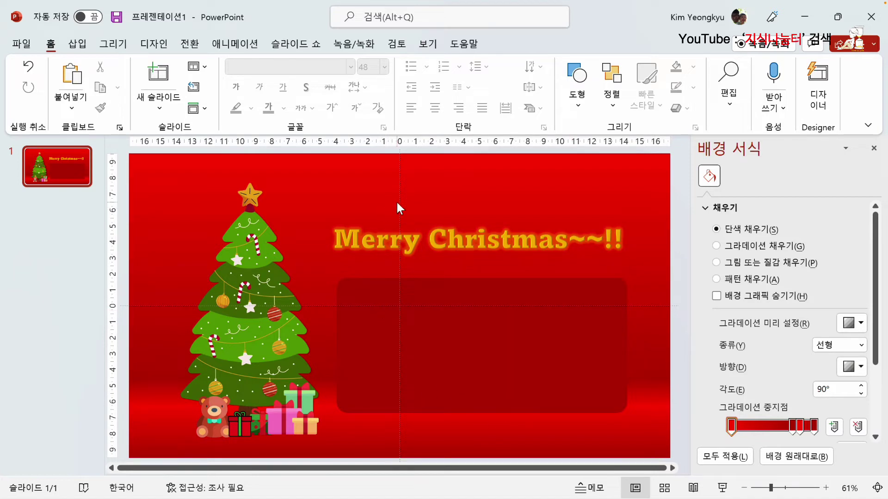
click(292, 177)
click(346, 185)
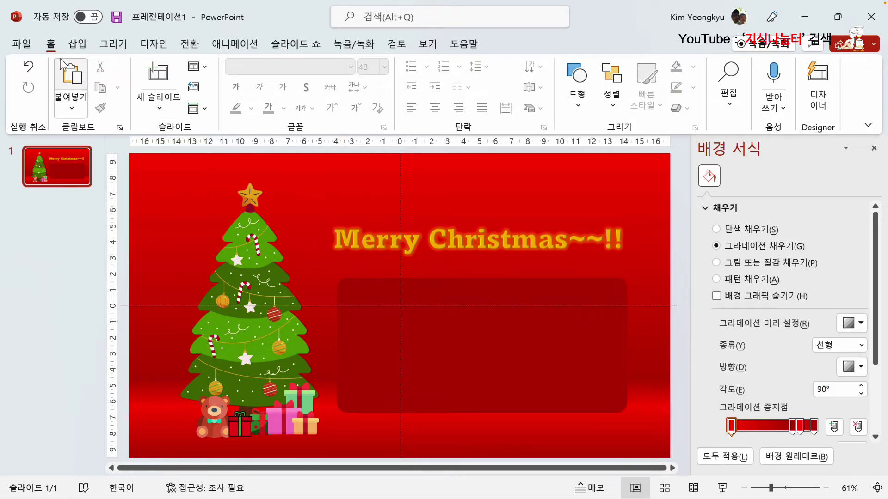
Add a text box inside the dark red rectangle reading "가족과 함께 행복하고 따뜻한 크리스마스 보내세요.".
click(77, 44)
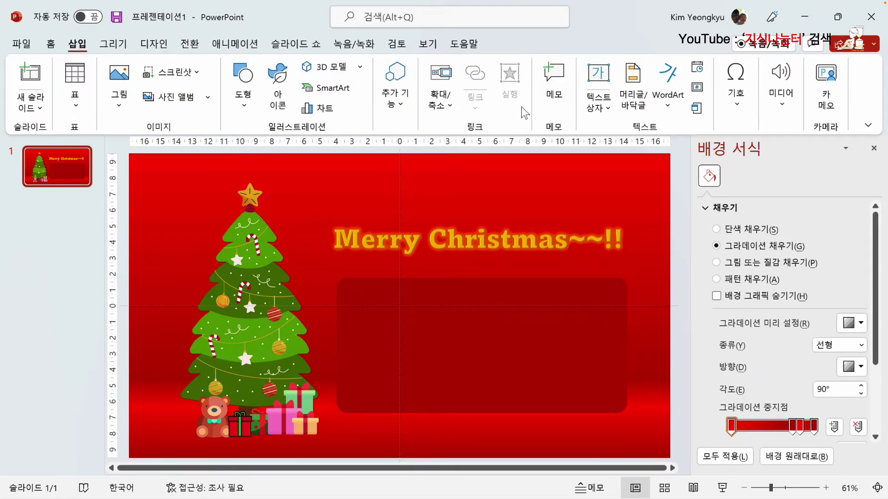
click(598, 76)
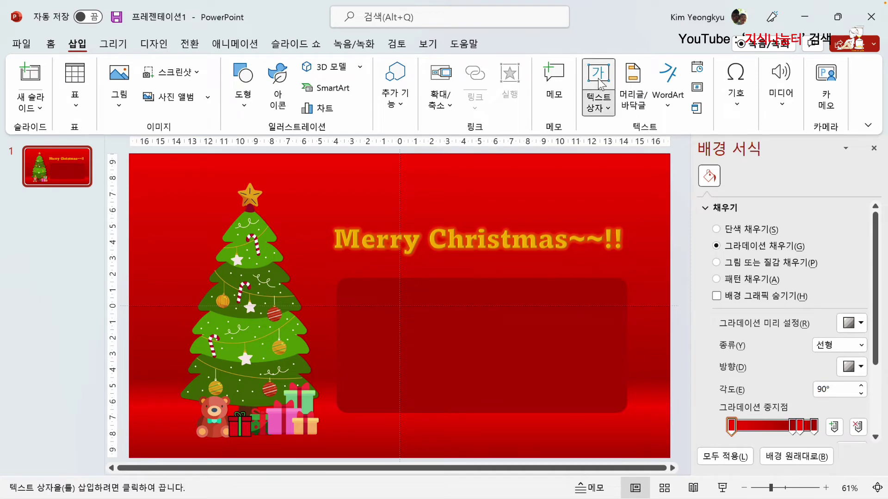
drag(354, 297, 614, 397)
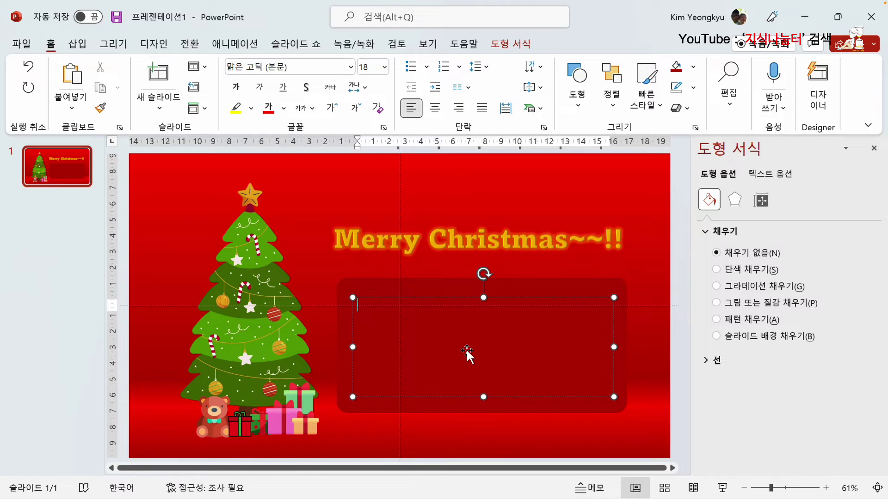
text(가족과 함께 행복하고 따뜻한 크리스마스 보내세요.)
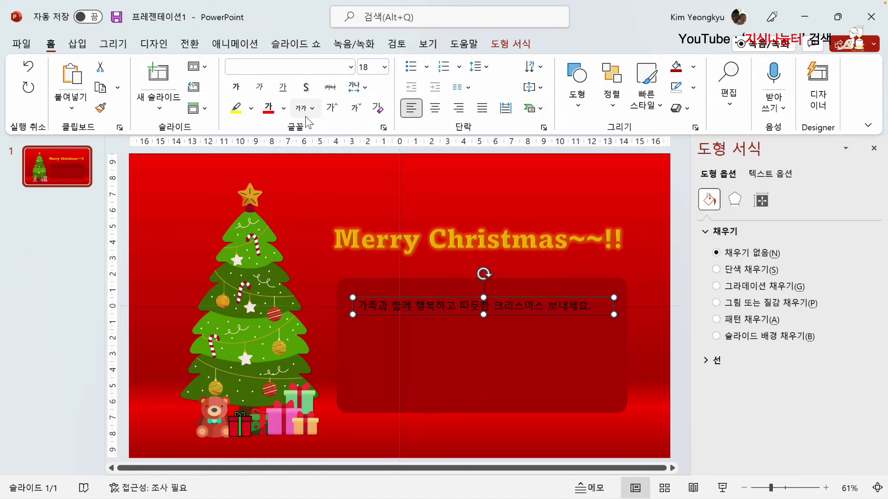
Make the Korean message text white and enlarge it to font size 40.
click(283, 108)
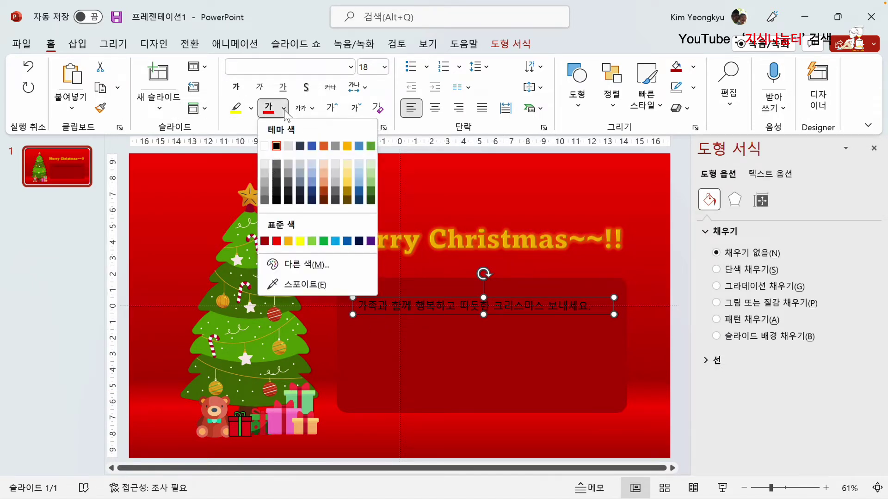
click(265, 146)
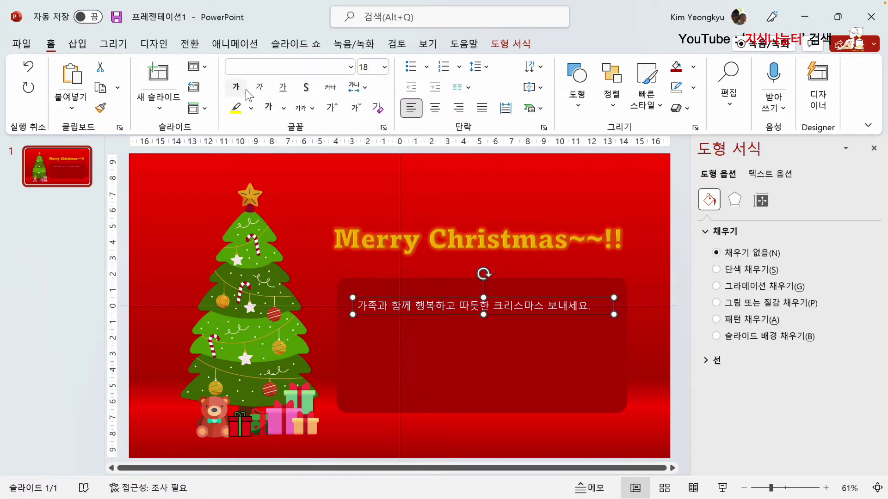
click(332, 109)
click(332, 109)
click(332, 109)
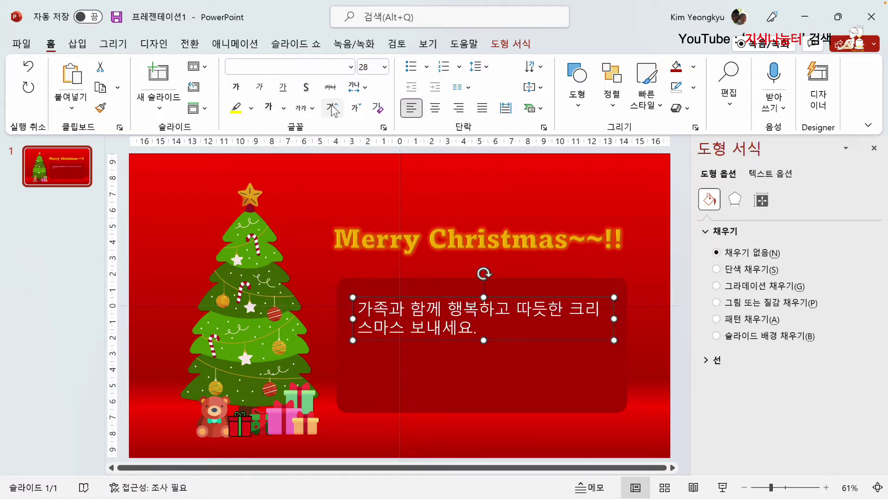
click(332, 108)
click(332, 109)
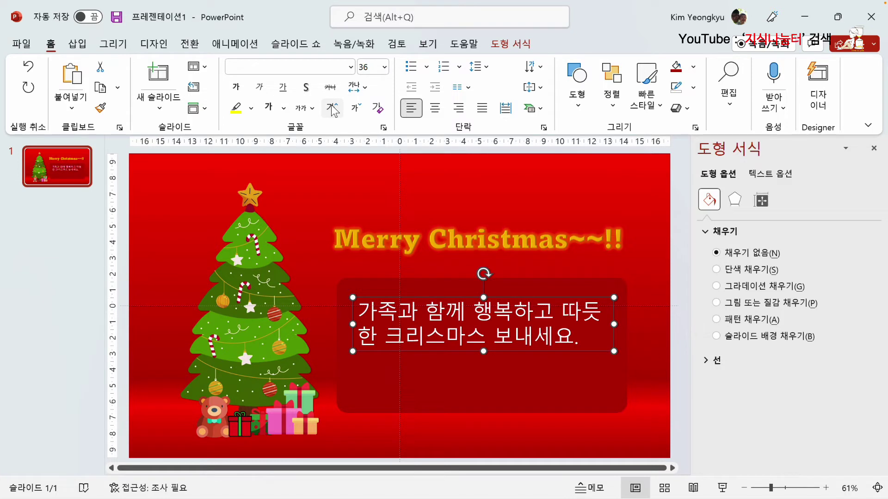
click(332, 109)
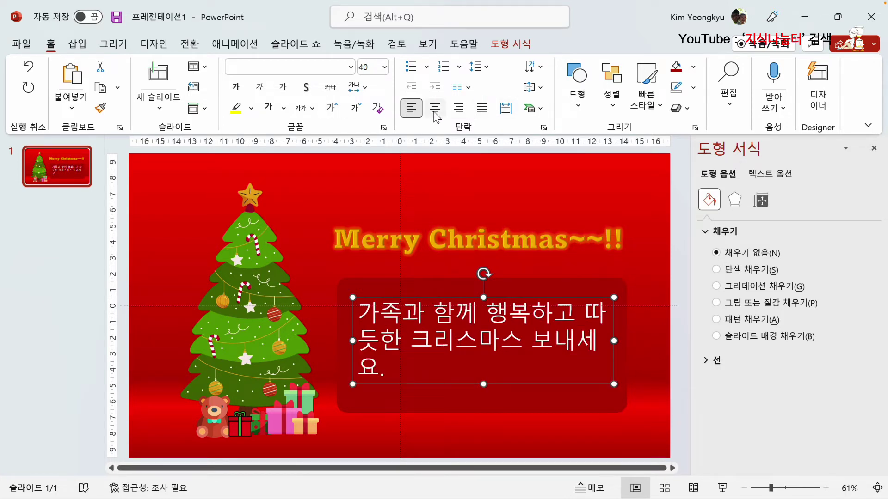
Justify the Korean message and narrow its text box so the first line ends after "행복하고".
click(482, 109)
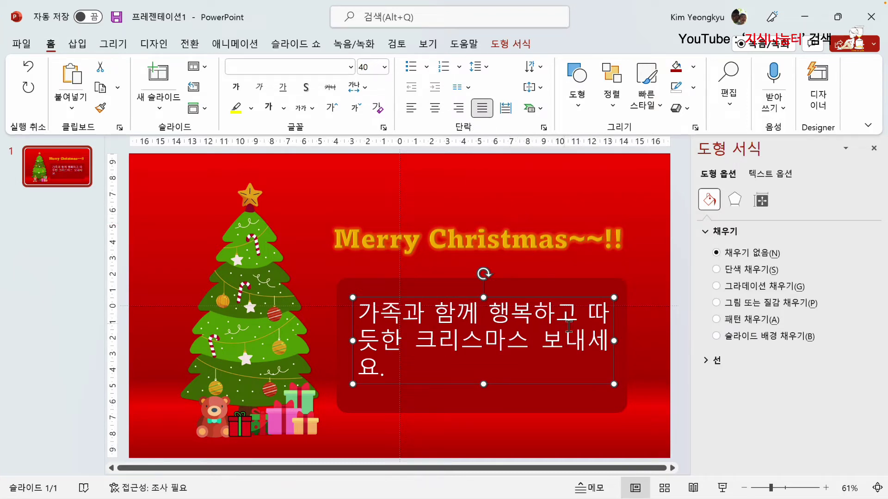
drag(614, 341, 582, 341)
click(462, 420)
Insert a line break before "보내세요." and shift the message text box slightly right and up within the rectangle.
click(458, 361)
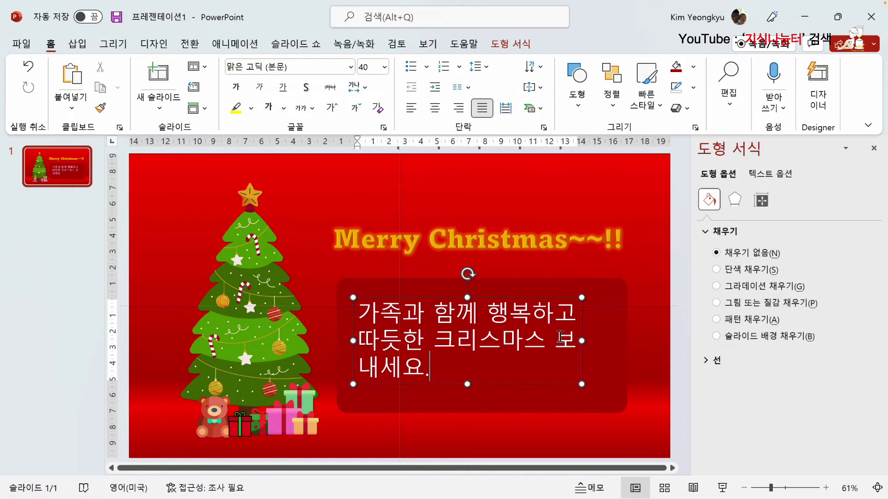
click(555, 346)
key(shift+Return)
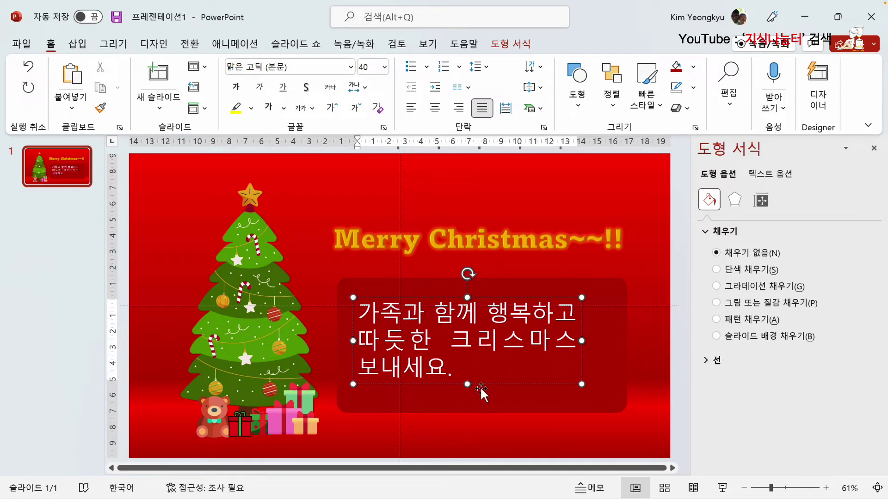
drag(476, 379, 484, 375)
click(459, 457)
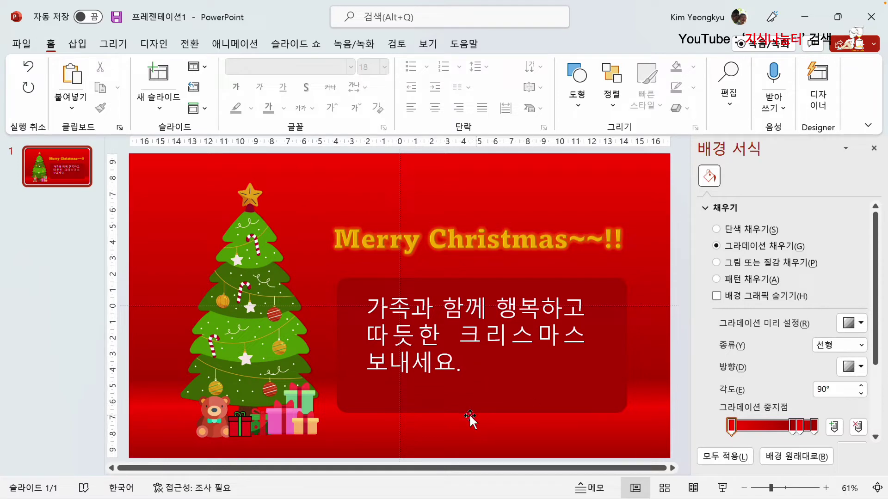
Add a text box below the dark red rectangle reading "(유튜브 채널 '지식나눔터' / ㈜휴마인드연구원 일동)".
click(75, 44)
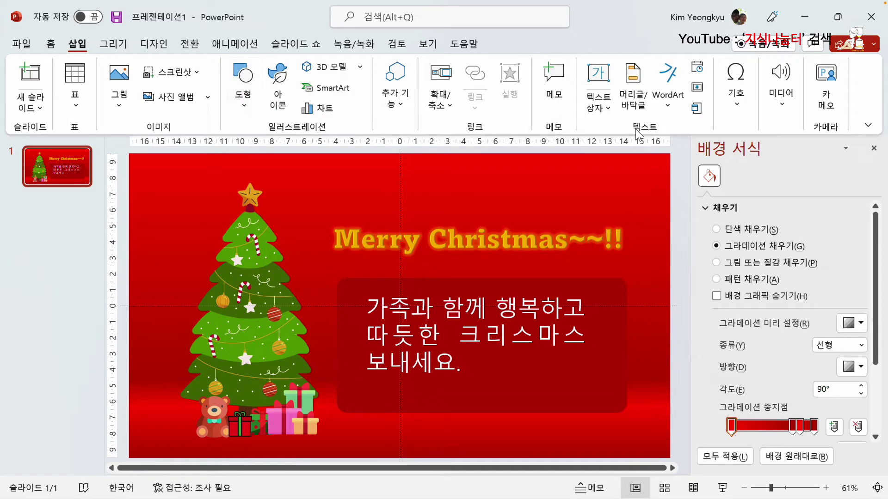
click(598, 77)
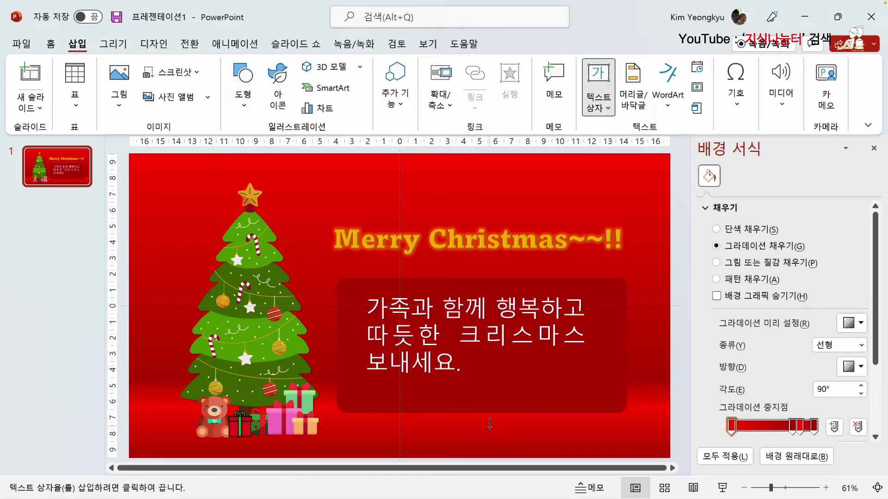
click(466, 427)
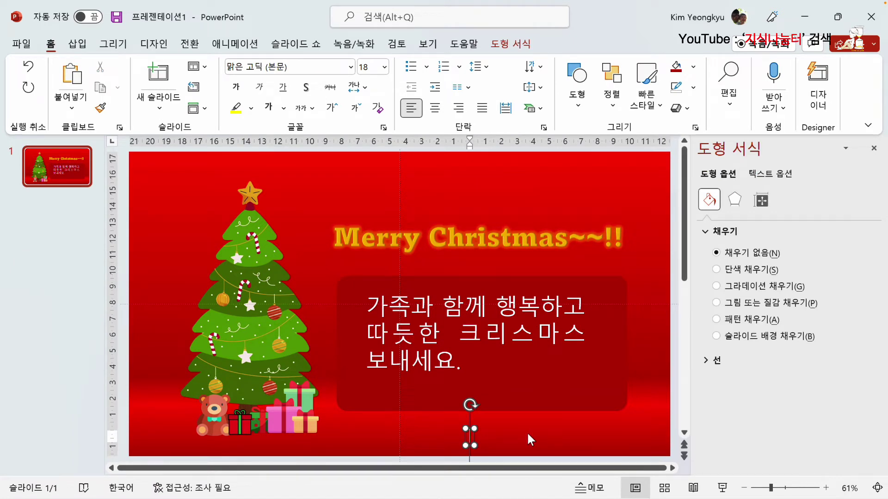
text((유튜브 채널 '지식나눔터' / ㈜휴마인드연구원 일동))
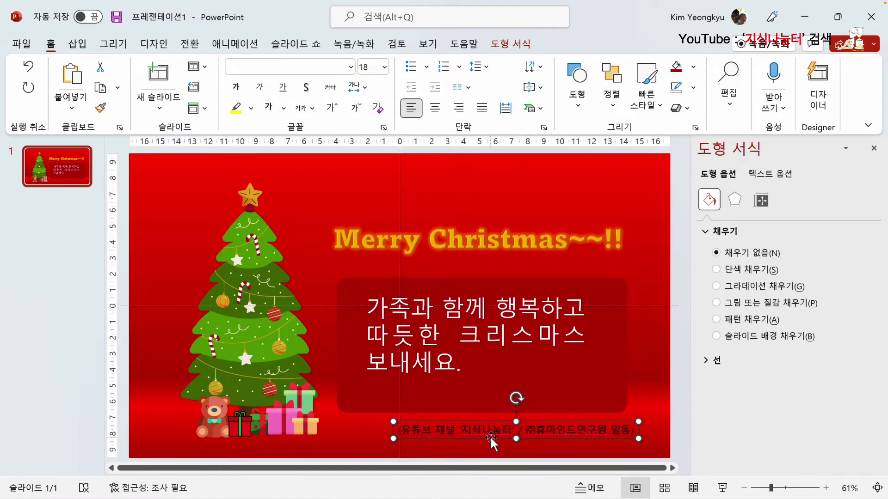
Set the signature line to white 14 pt text and move it inside the dark red rectangle, beneath the message.
click(356, 114)
click(356, 113)
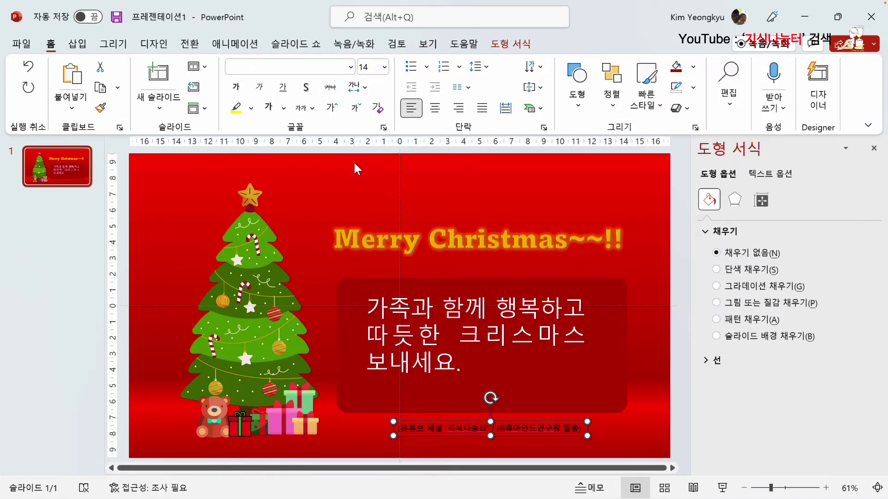
click(283, 109)
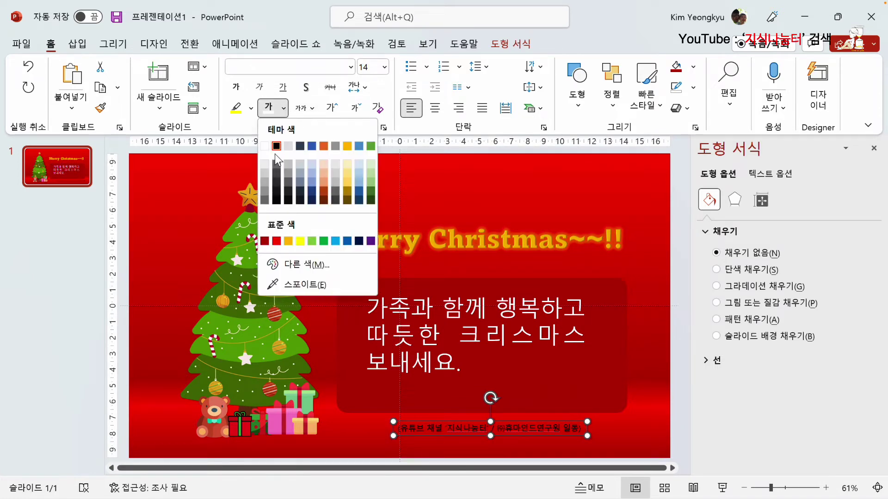
click(362, 163)
click(512, 417)
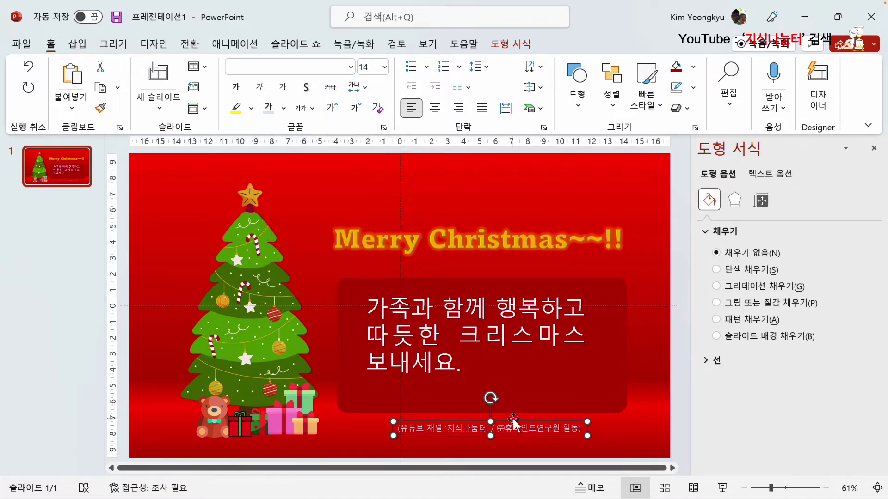
drag(515, 418, 541, 387)
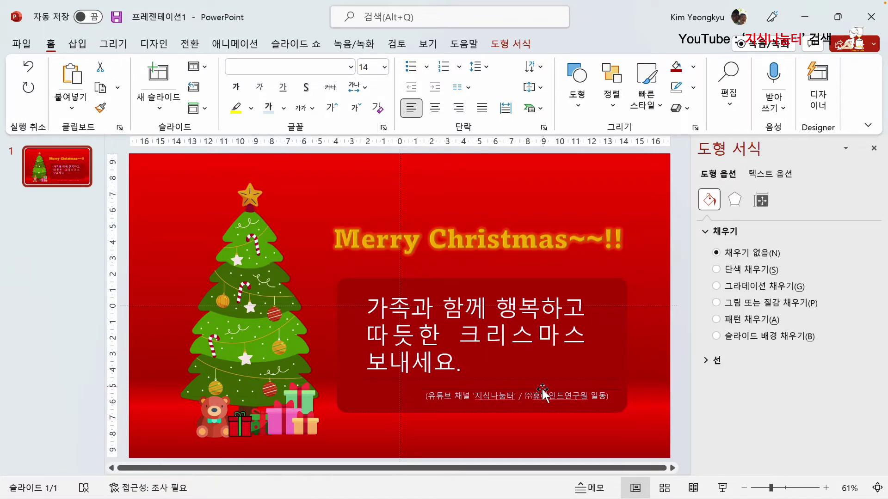
Make "지식나눔터" in the signature line bold yellow and change the line's ending to "임직원 일동".
drag(475, 398, 514, 397)
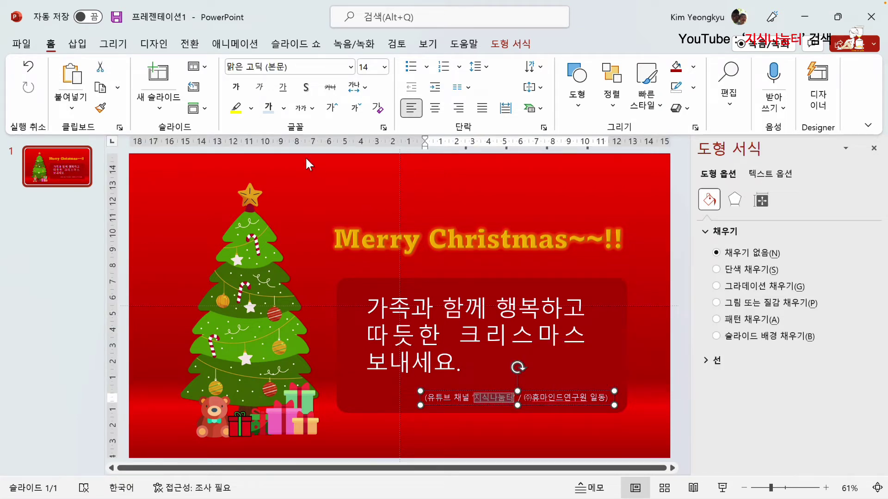
click(269, 109)
click(659, 435)
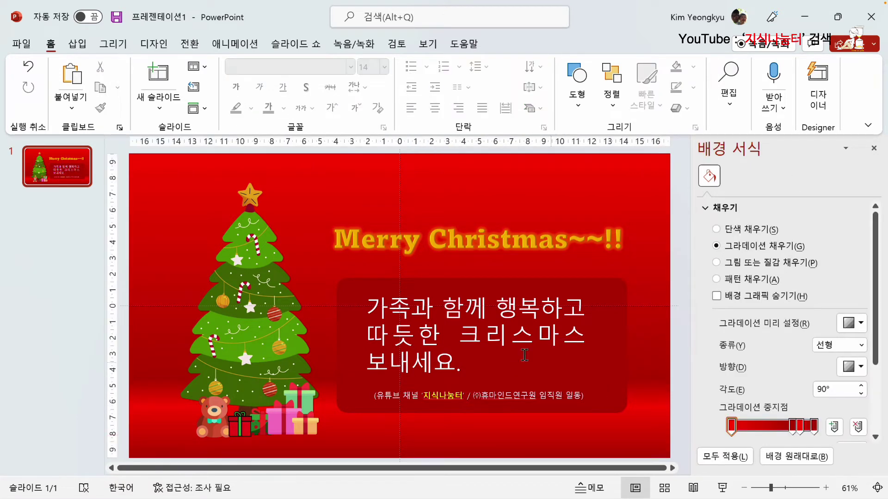
Align the dark red rectangle, the Korean message and the signature line to a common horizontal center.
drag(659, 433, 308, 254)
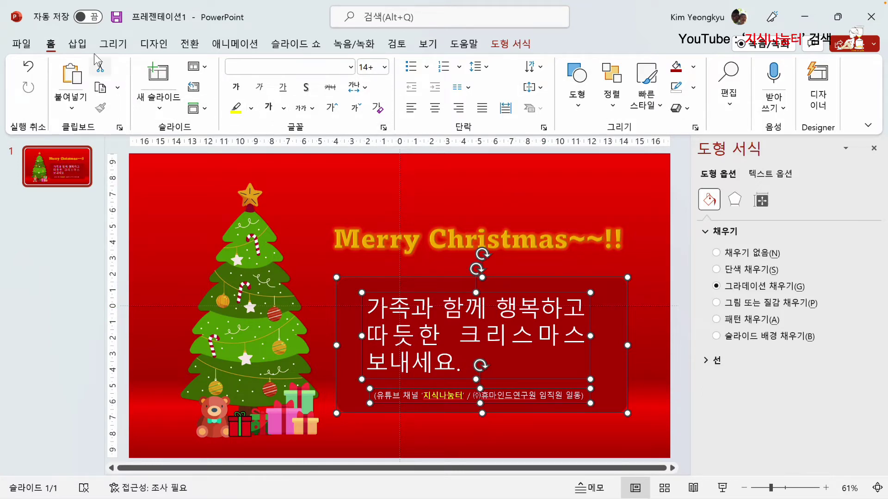
click(612, 98)
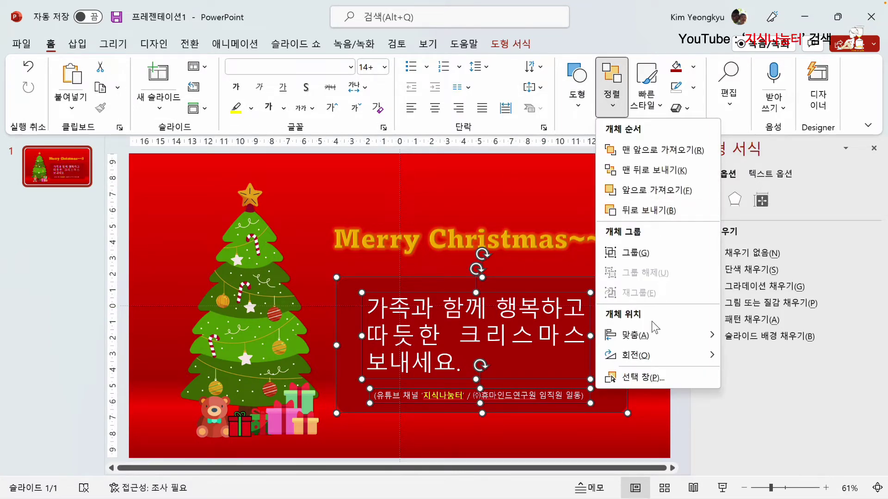
mouse_move(650, 330)
click(750, 323)
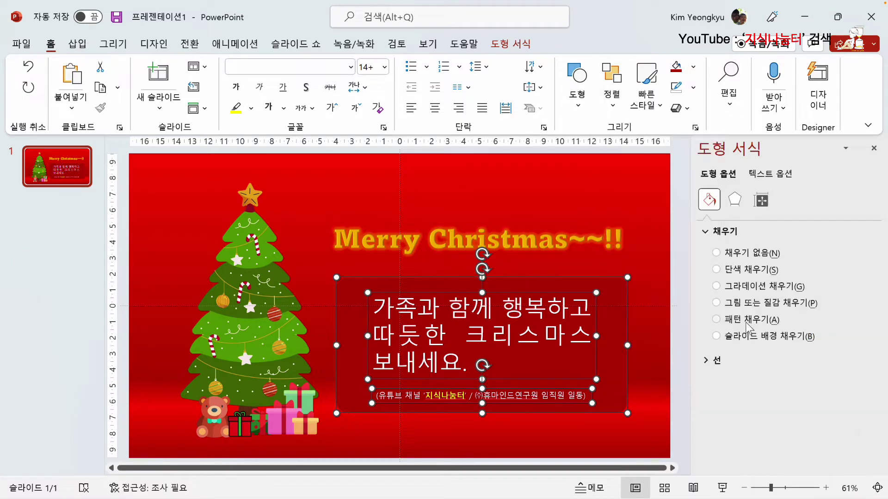
click(606, 424)
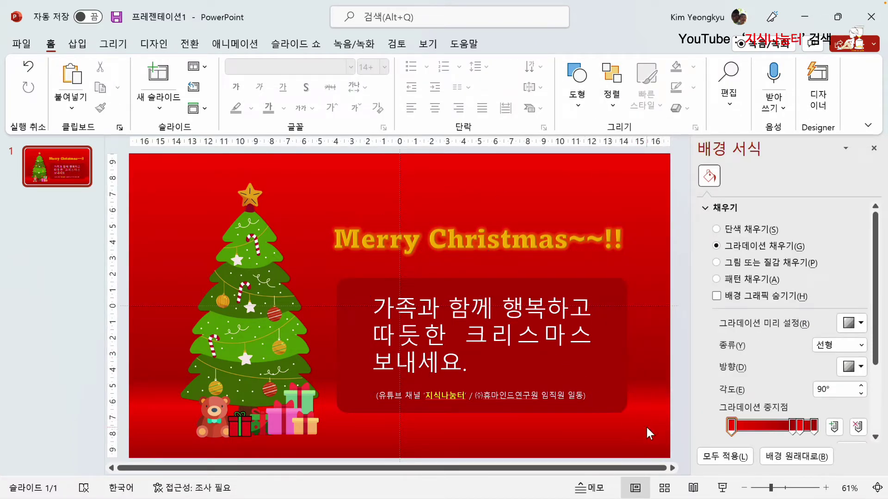
Move the Merry Christmas greeting and the whole message panel together slightly right and up on the slide.
drag(649, 434, 290, 200)
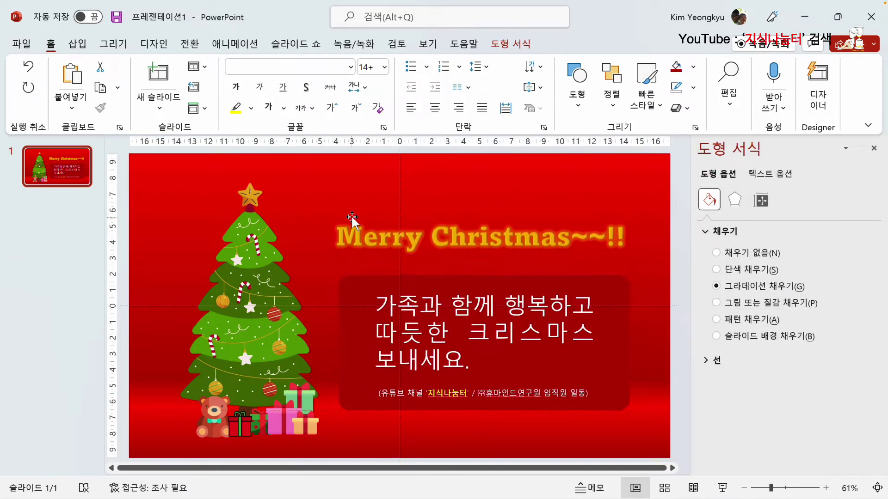
drag(350, 215, 350, 206)
click(487, 420)
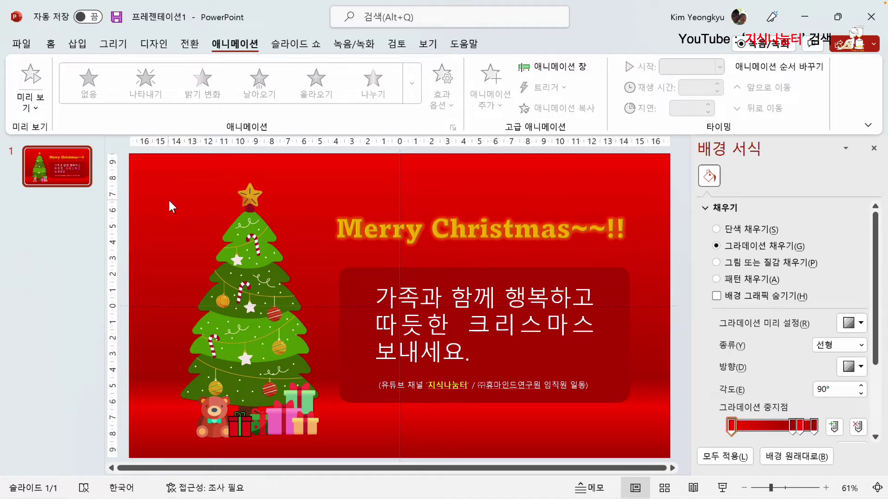
Draw a circle about 3.8 cm in diameter between the tree's star and the Merry Christmas greeting.
click(79, 44)
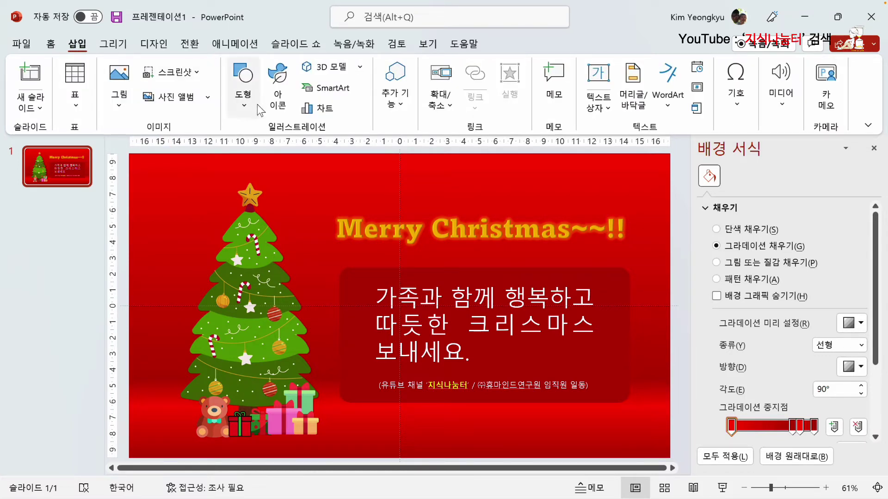
click(243, 95)
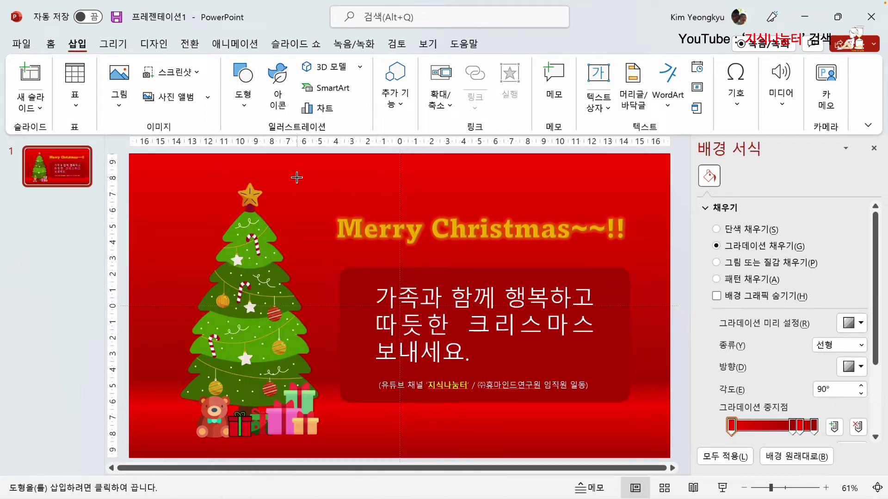
drag(279, 172, 316, 200)
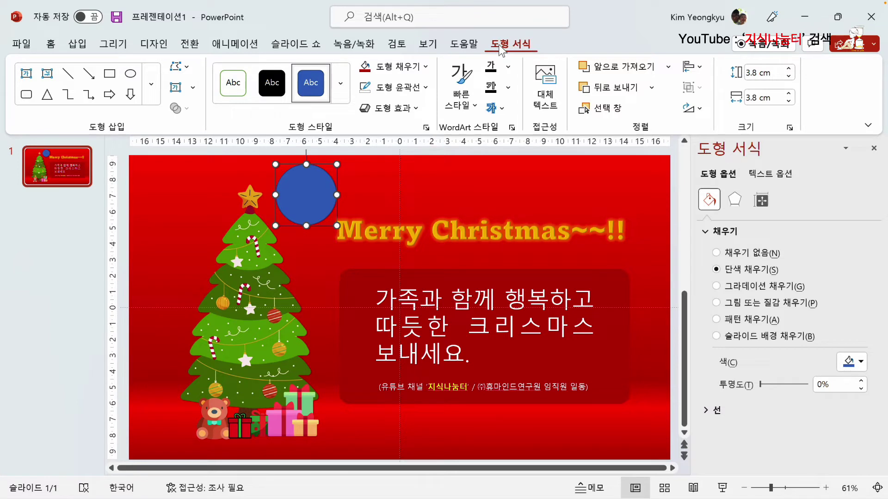
Give the circle a gradient fill (그라데이션 채우기) of the path type (경로형).
right_click(301, 186)
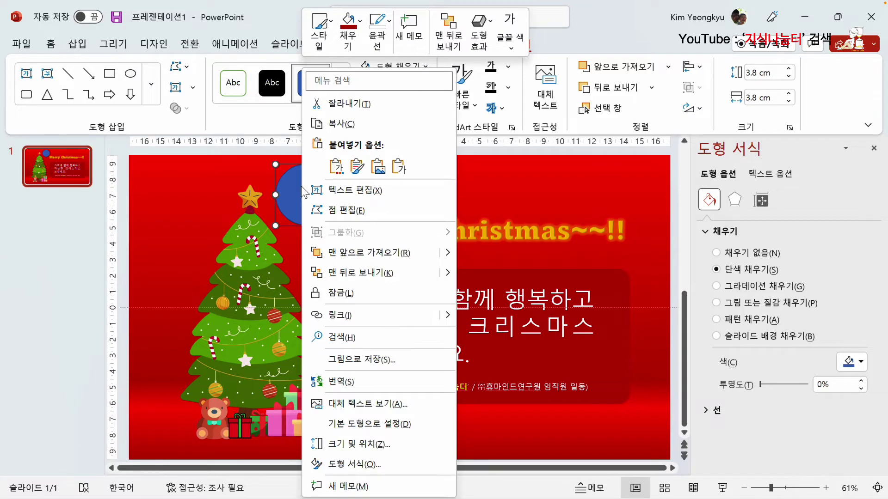
click(370, 464)
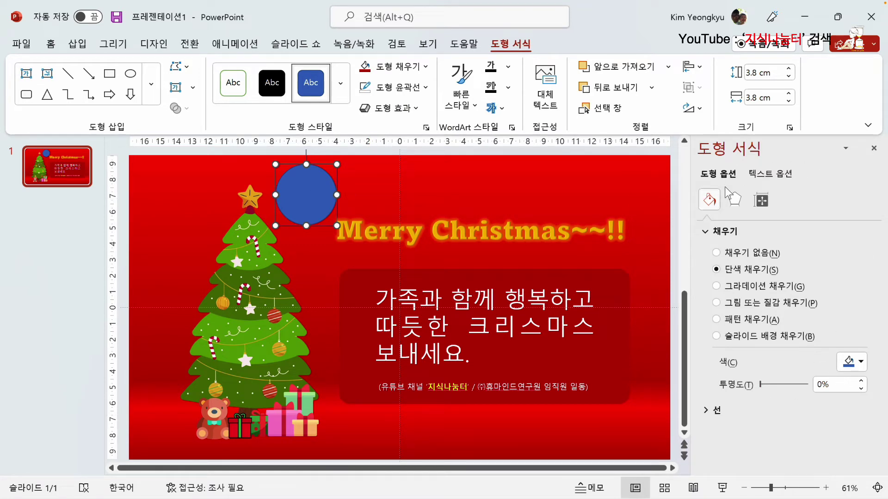
click(718, 287)
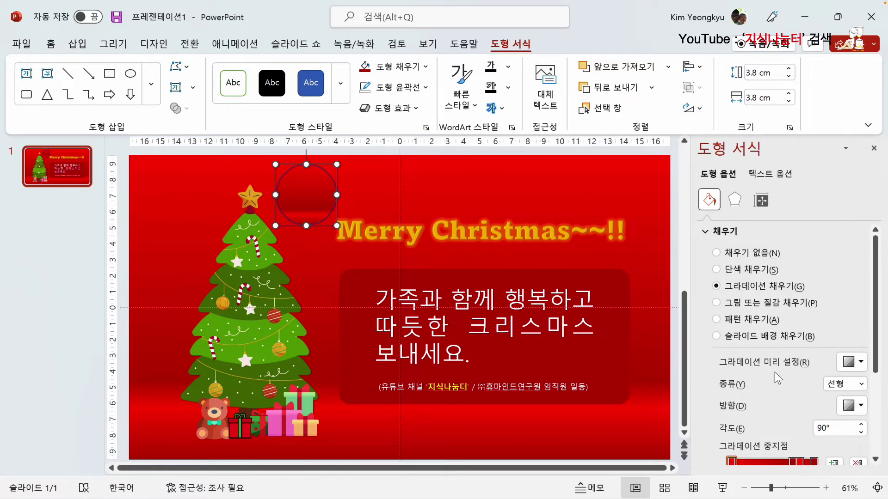
click(845, 384)
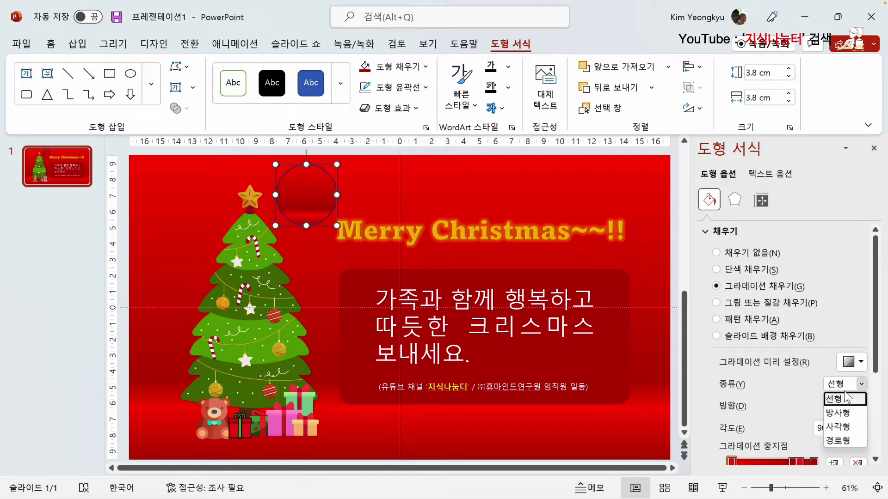
click(838, 441)
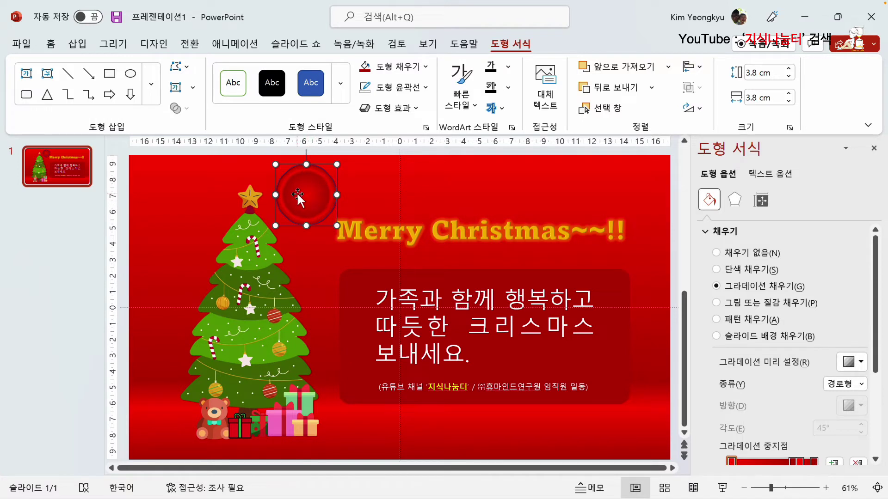
Remove the gradient stop at 83% from the circle's fill.
scroll(765, 362, down, 3)
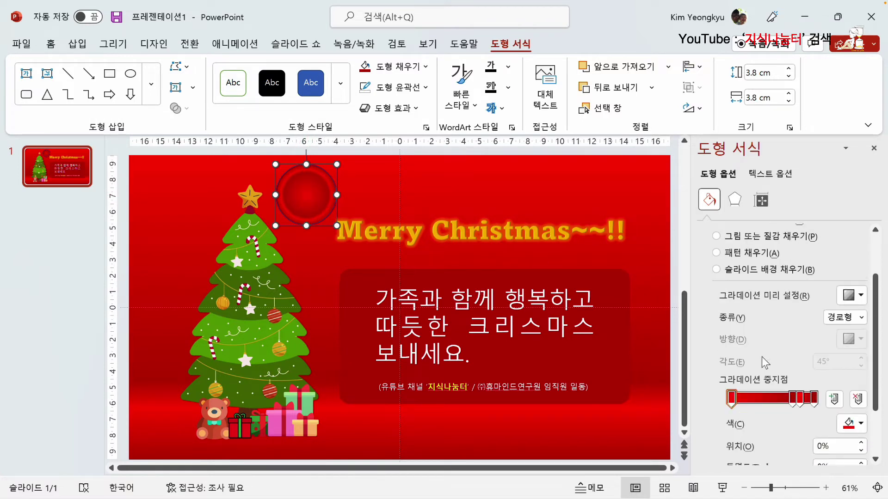
scroll(765, 362, down, 2)
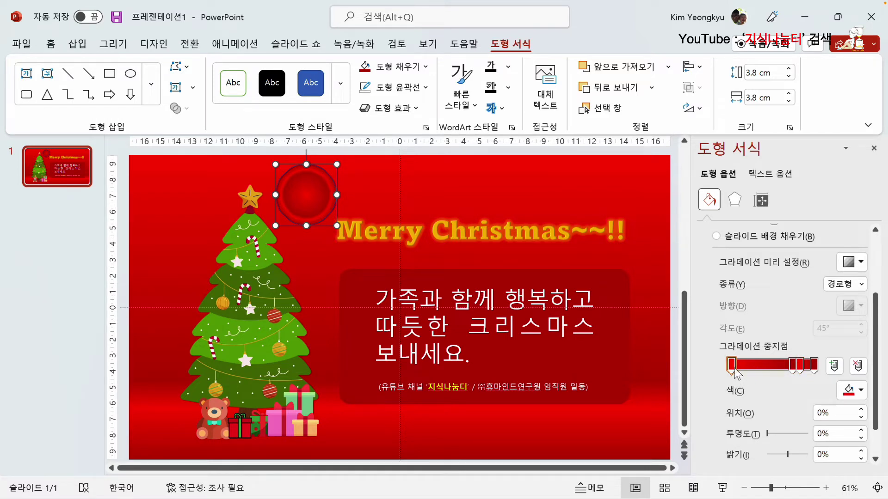
click(800, 366)
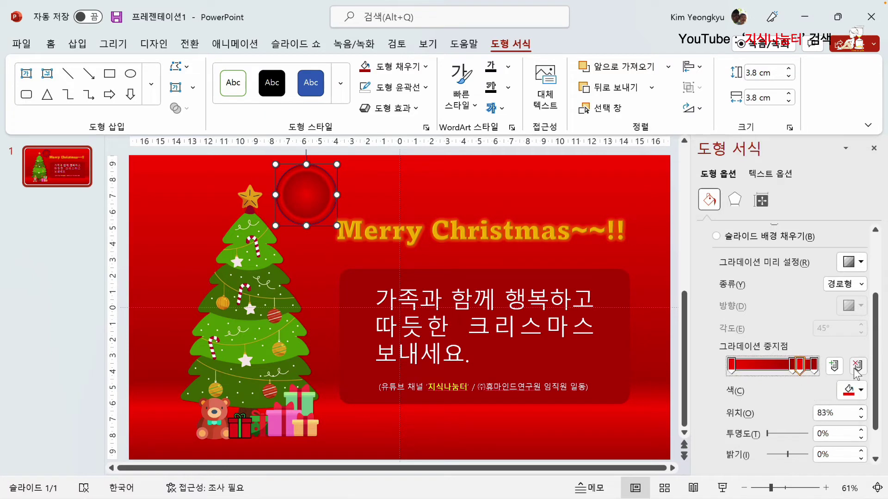
click(857, 366)
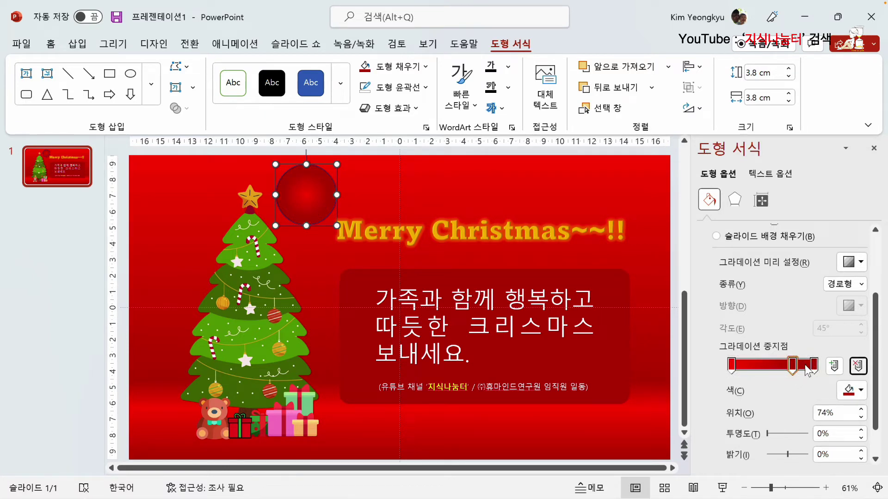
Set the circle's gradient stops at 0%, 74% and 100% to white.
click(731, 368)
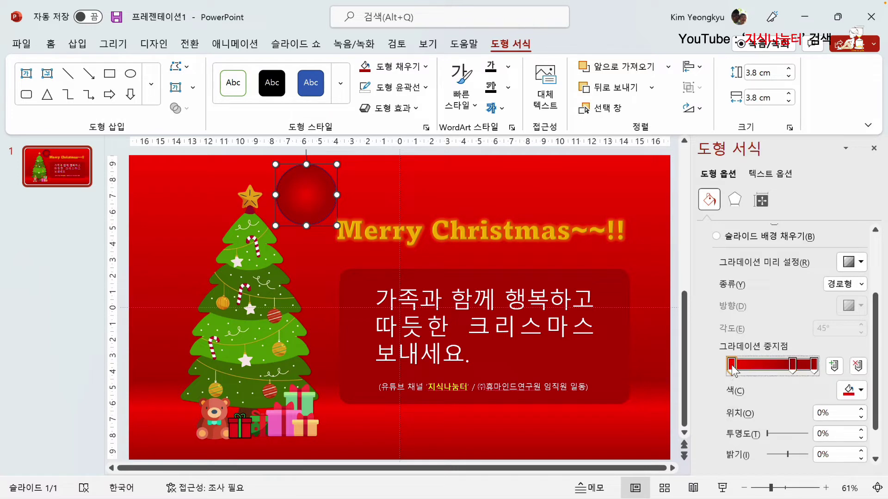
click(849, 396)
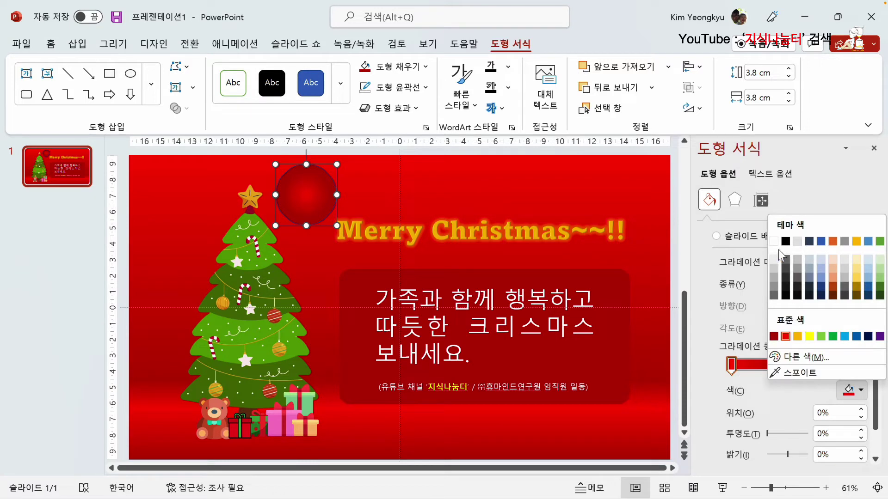
click(773, 241)
click(813, 365)
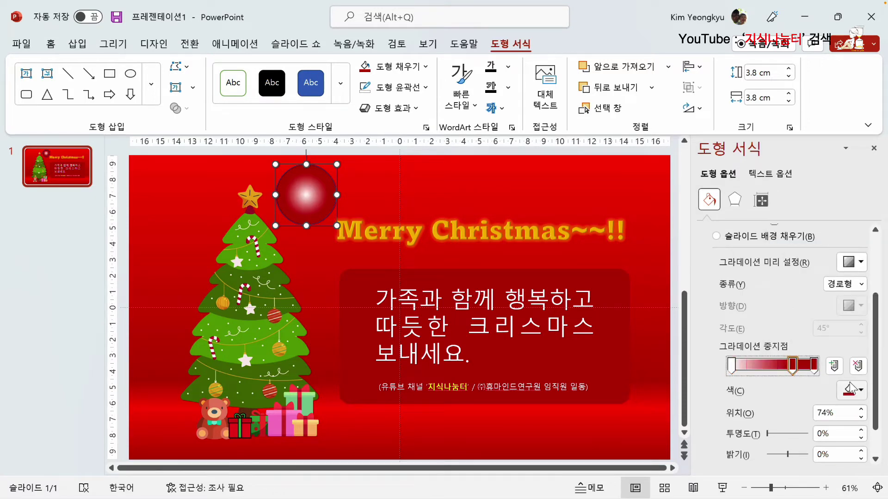
click(848, 391)
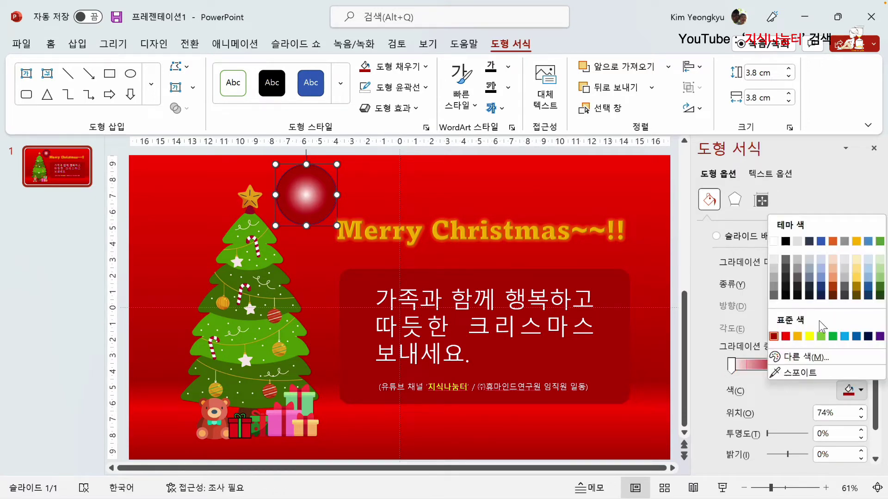
click(774, 242)
click(814, 365)
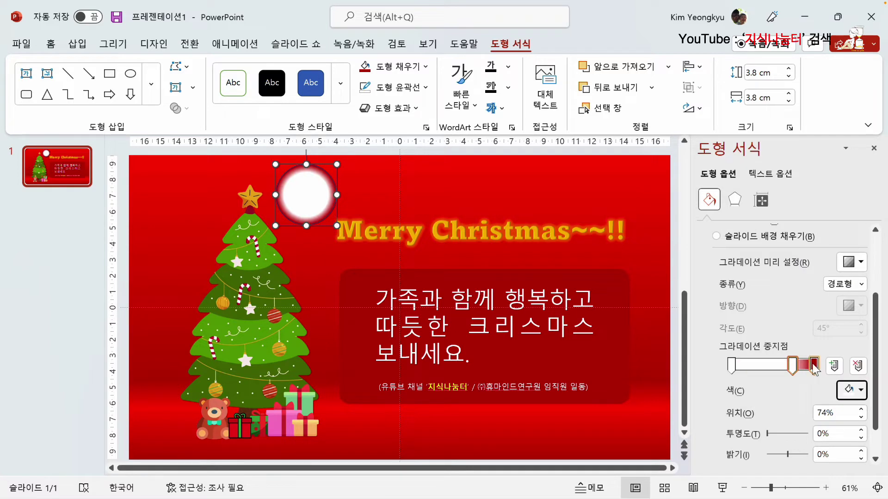
click(839, 385)
click(773, 241)
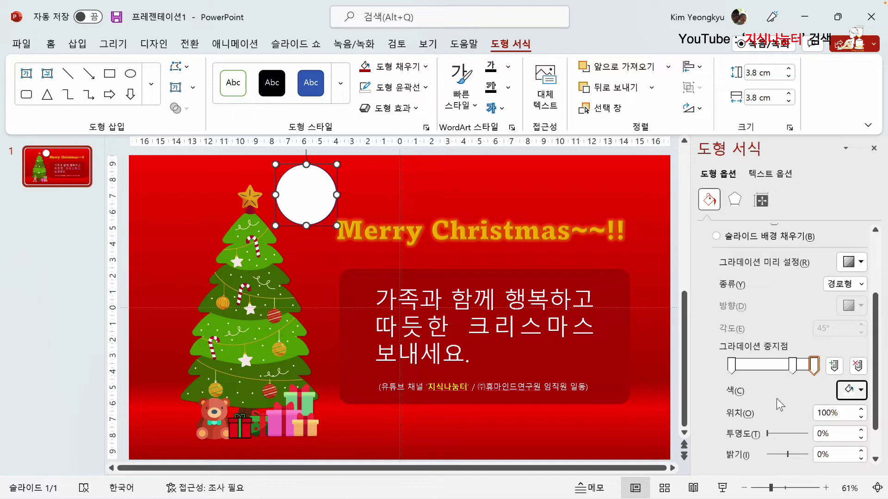
Set the transparency of the circle's gradient stops to 7% at 0%, 55% at 74%, and 100% at the 100% stop.
click(732, 370)
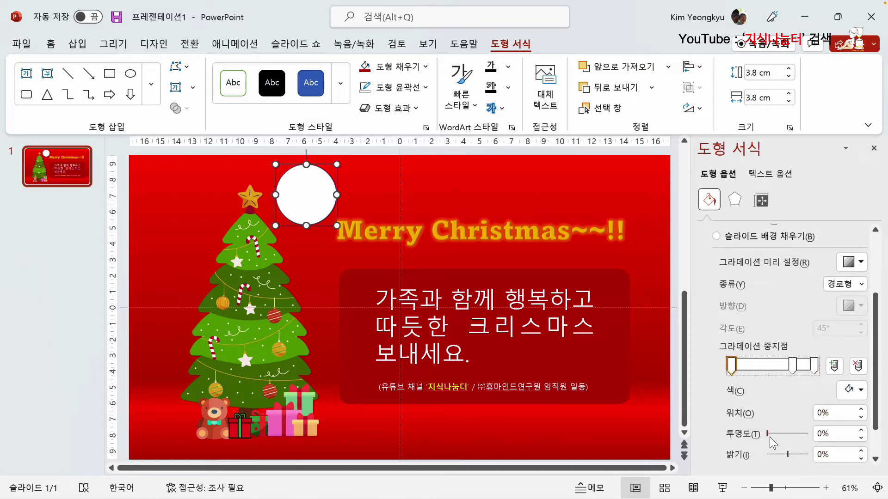
drag(767, 433, 771, 434)
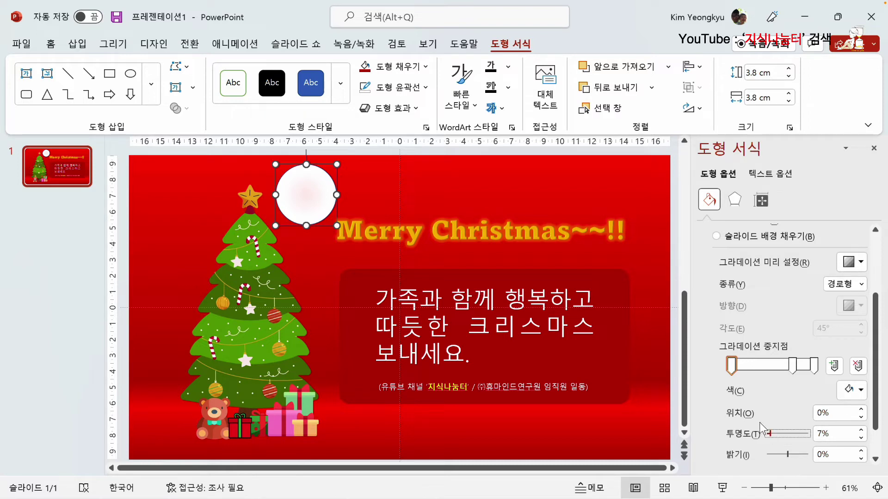
click(793, 366)
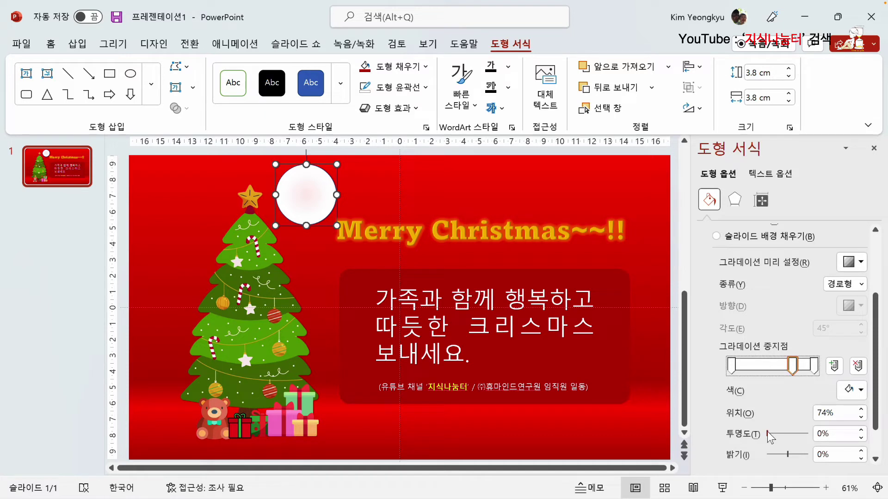
drag(768, 434, 791, 435)
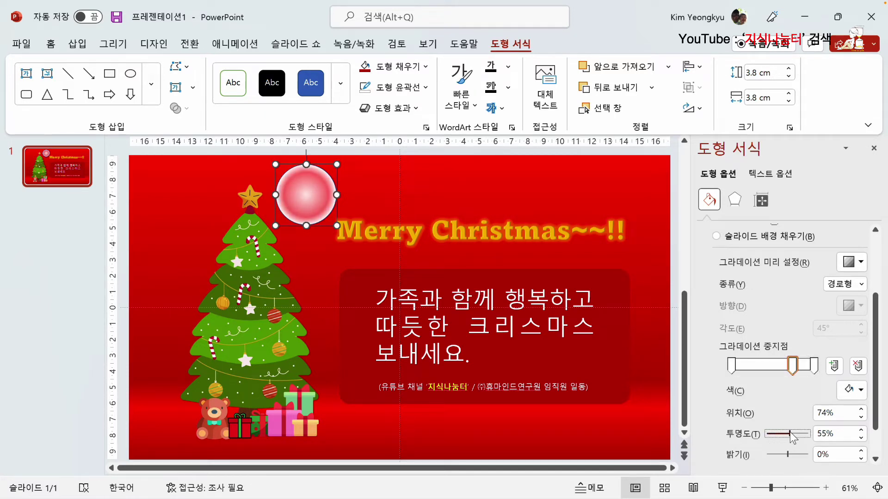
click(814, 367)
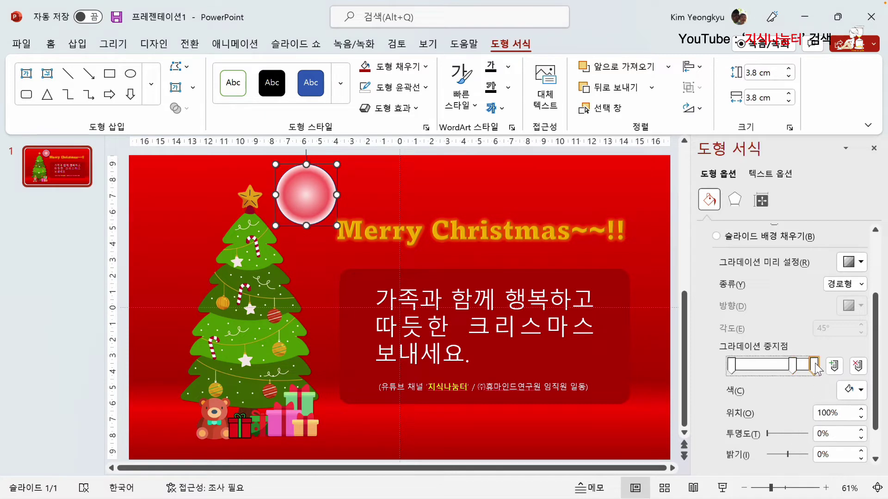
drag(767, 433, 809, 433)
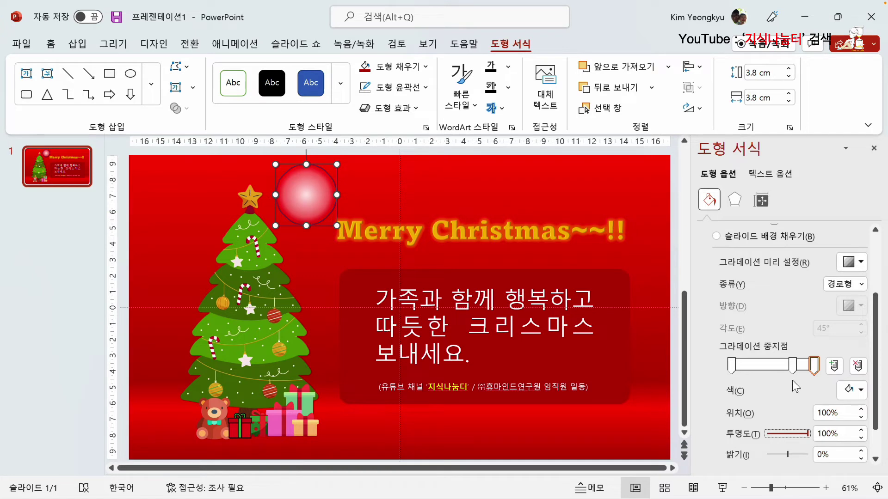
Shift the circle's middle gradient stop closer to the first stop and move the end stop to 80%.
click(792, 366)
drag(793, 365, 814, 370)
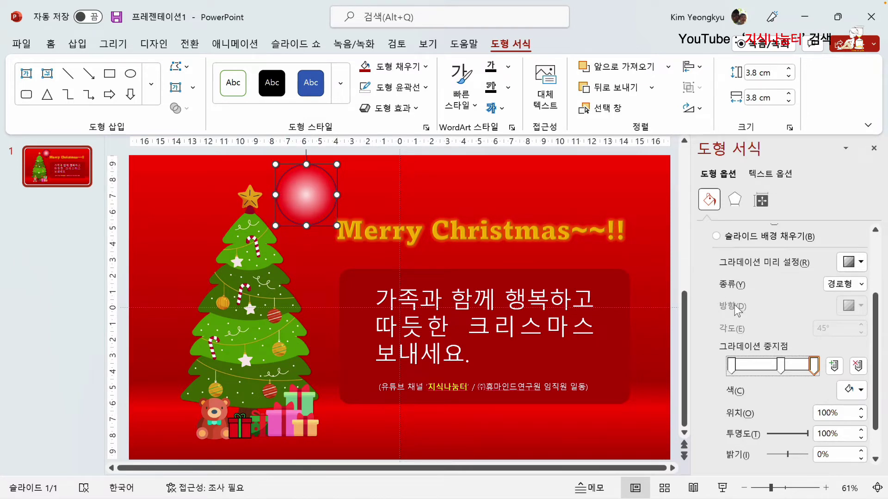
scroll(745, 316, down, 2)
drag(813, 325, 797, 325)
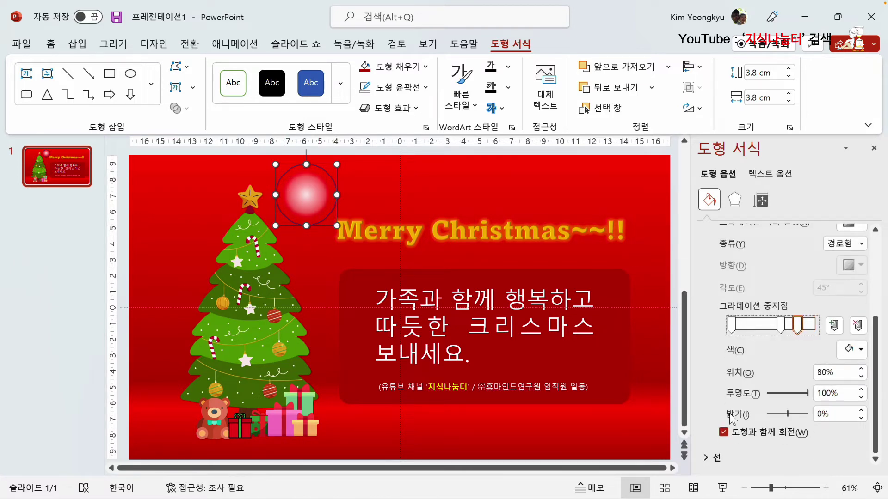
Remove the circle's outline by setting its line to none (선 없음).
click(712, 458)
scroll(761, 350, down, 4)
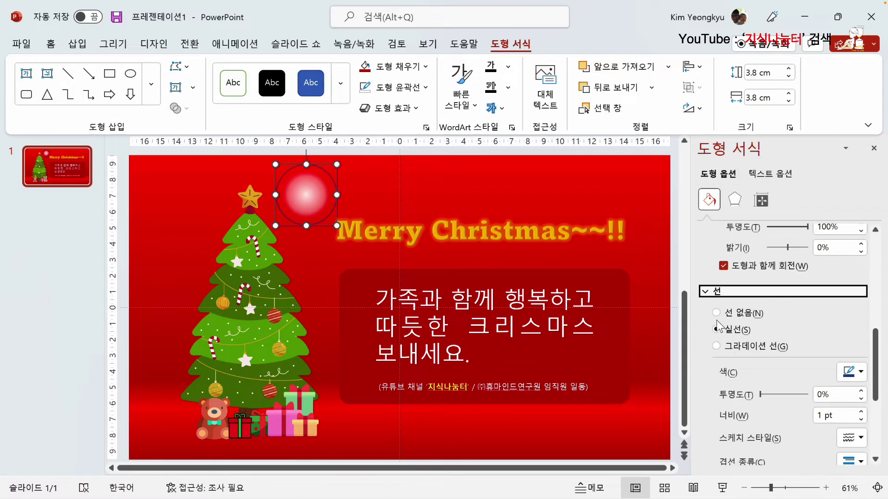
click(717, 314)
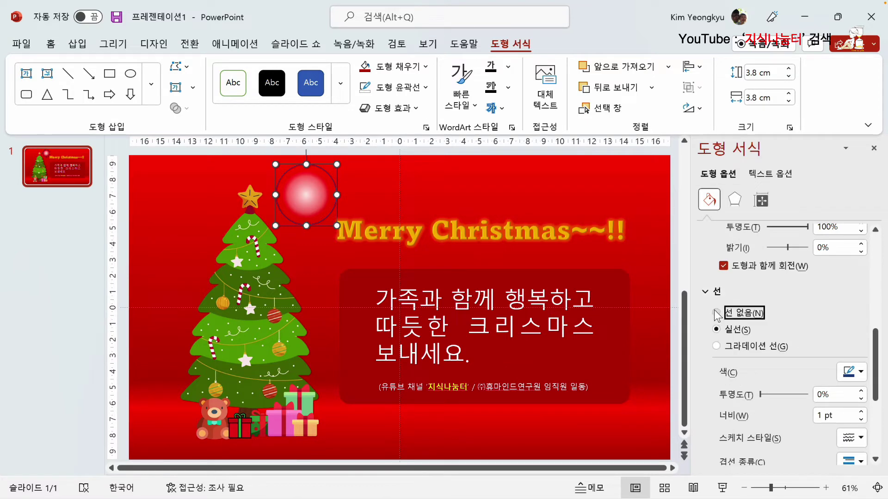
click(179, 210)
Move the glow circle above the Merry Christmas greeting and place a shrunken duplicate over the tree's uppermost white star.
click(303, 199)
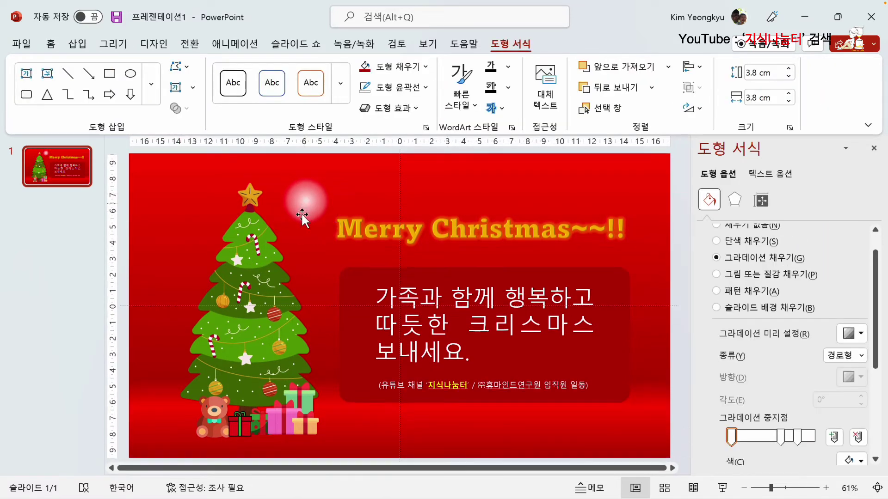
drag(302, 215, 364, 184)
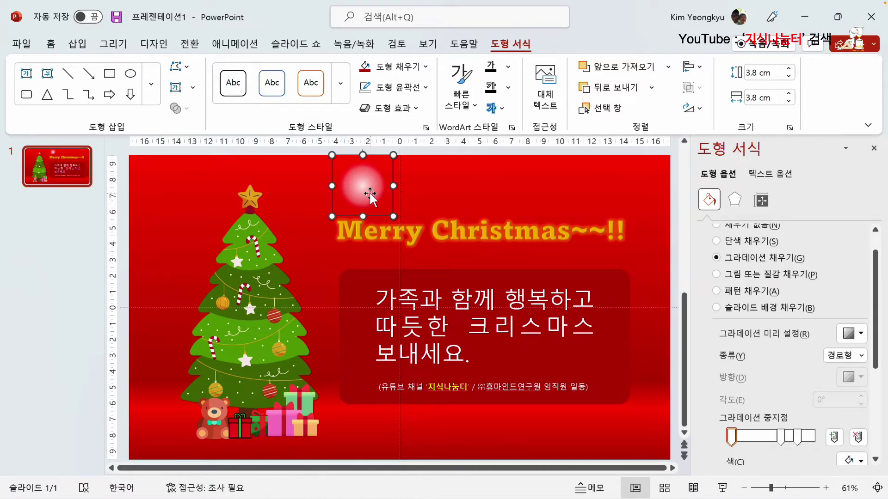
key(ctrl+d)
drag(371, 194, 286, 204)
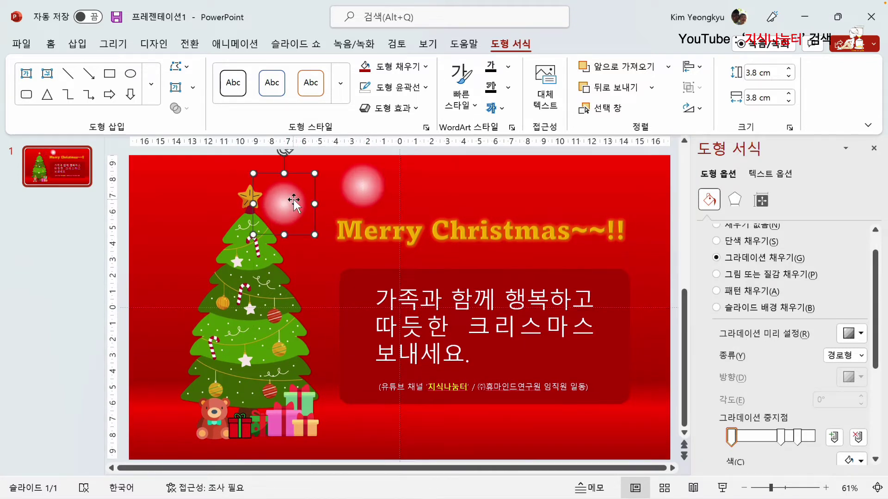
drag(315, 175, 243, 266)
click(296, 218)
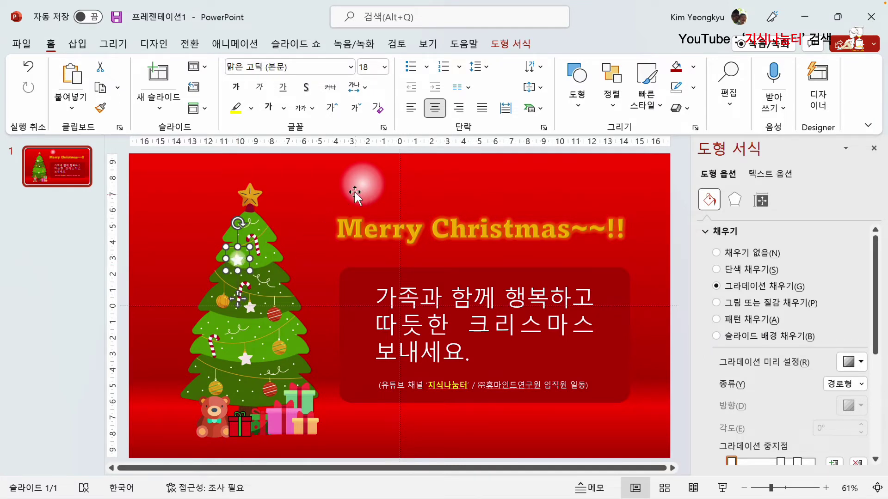
Squeeze the large glow circle into a thin vertical light streak and place it between the tree's star and the greeting.
click(374, 185)
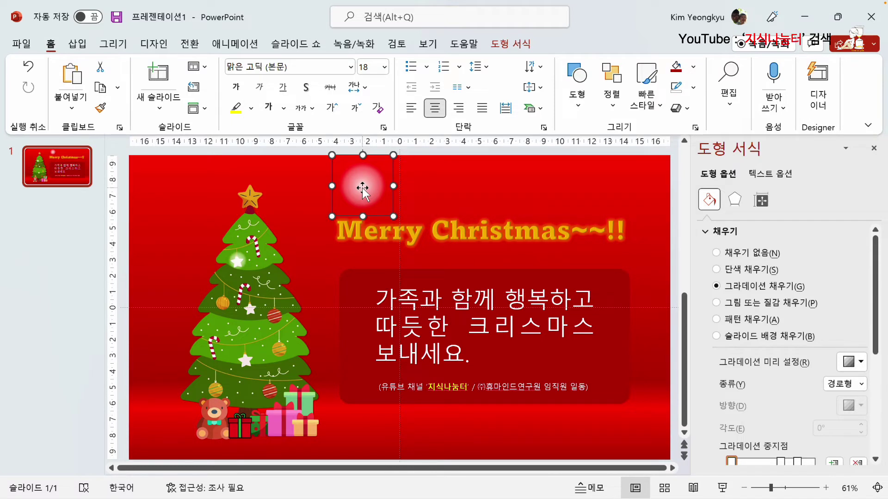
drag(393, 185, 316, 192)
click(358, 200)
click(340, 190)
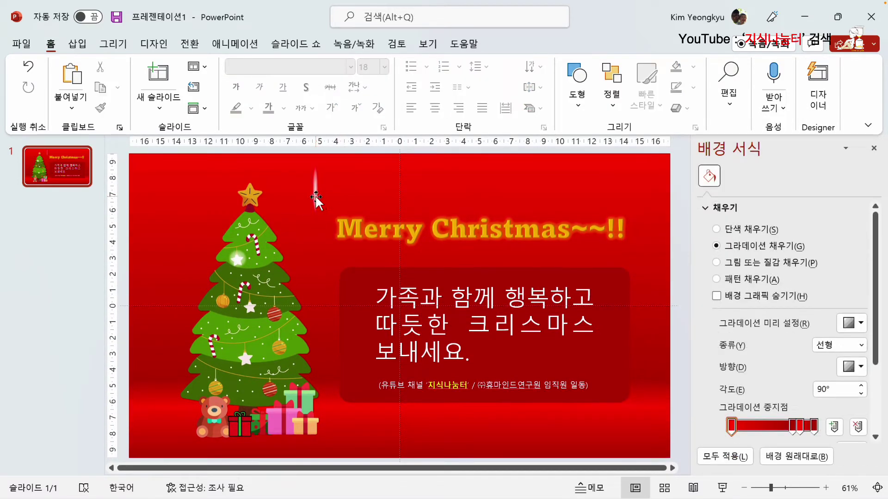
Duplicate the vertical light streak, rotate the copy to horizontal, and center it on the original to form a cross-shaped sparkle.
click(319, 196)
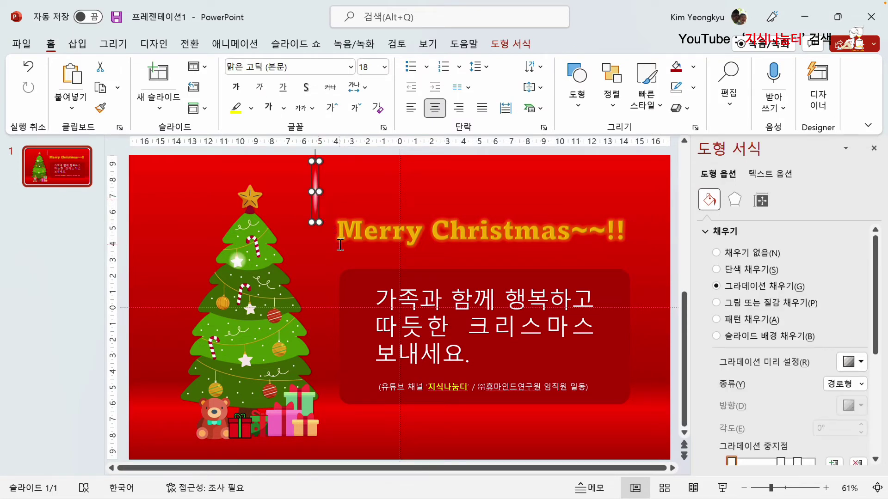
drag(318, 198, 359, 209)
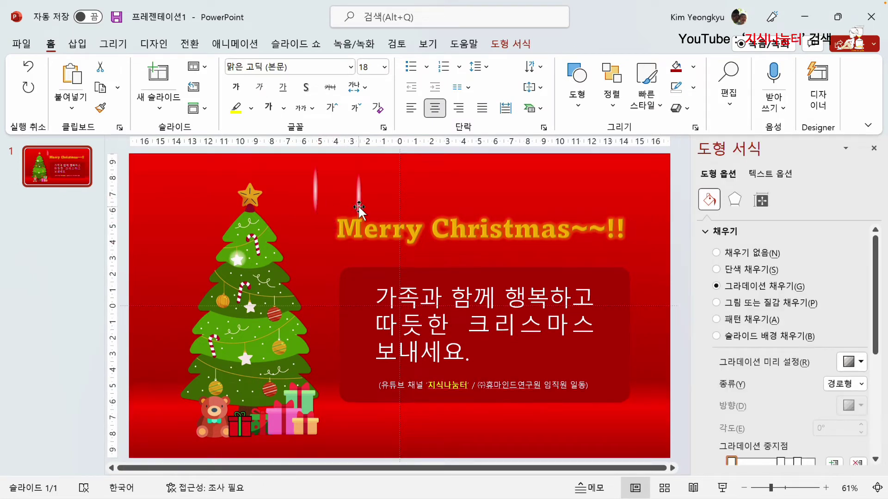
drag(359, 190, 304, 242)
mouse_move(315, 199)
mouse_down()
mouse_move(349, 254)
mouse_move(329, 185)
mouse_up()
click(278, 163)
click(390, 180)
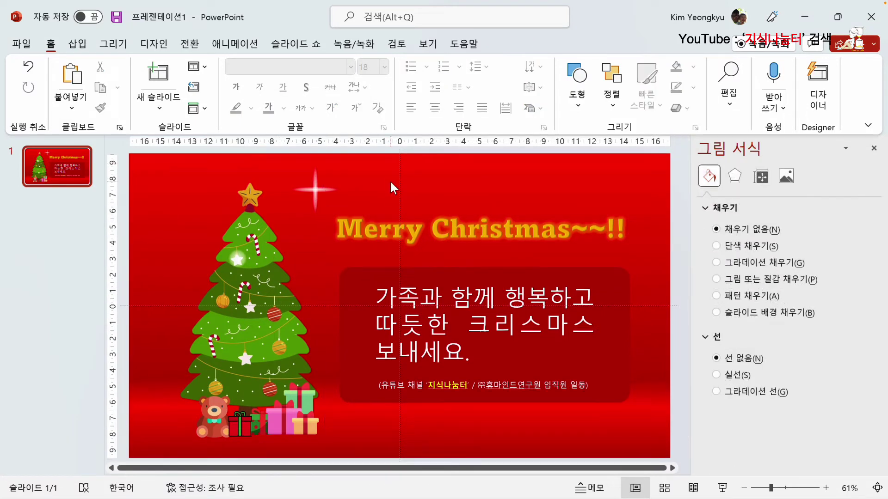
Group the vertical and horizontal light streaks that form the sparkle.
drag(375, 159, 252, 262)
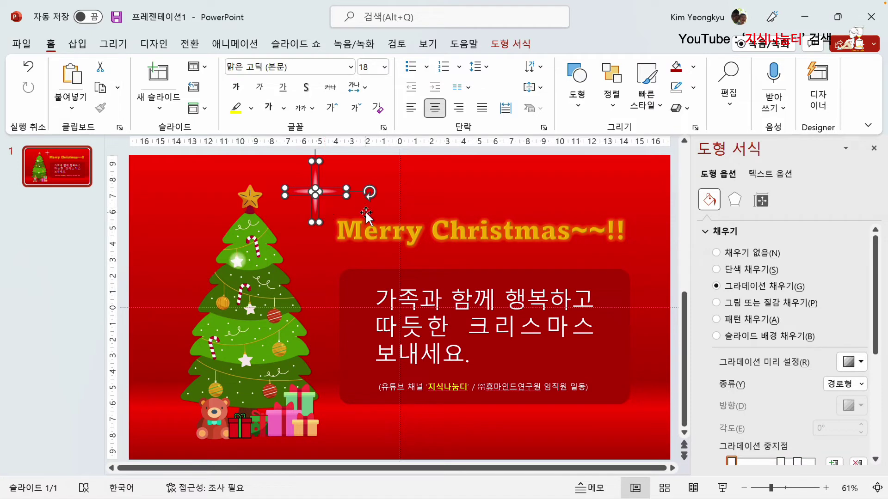
right_click(315, 193)
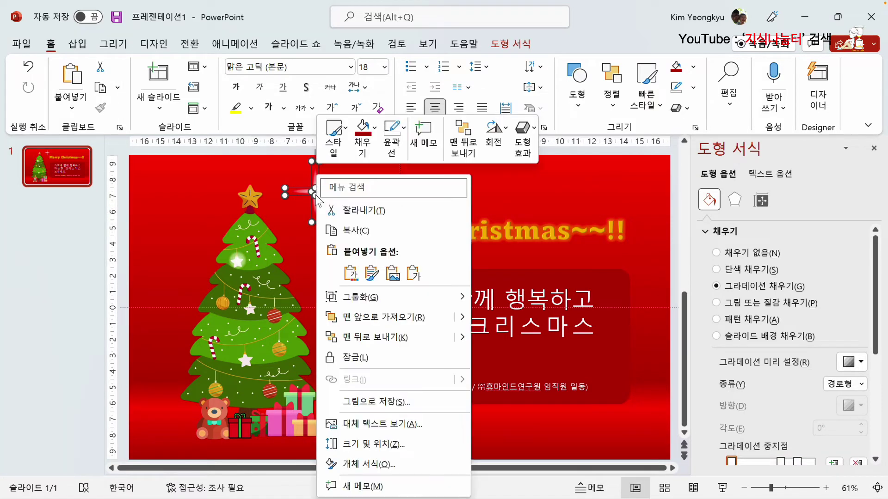
Group the crossed light streaks into one sparkle and move it to the slide's upper-right corner.
mouse_move(385, 294)
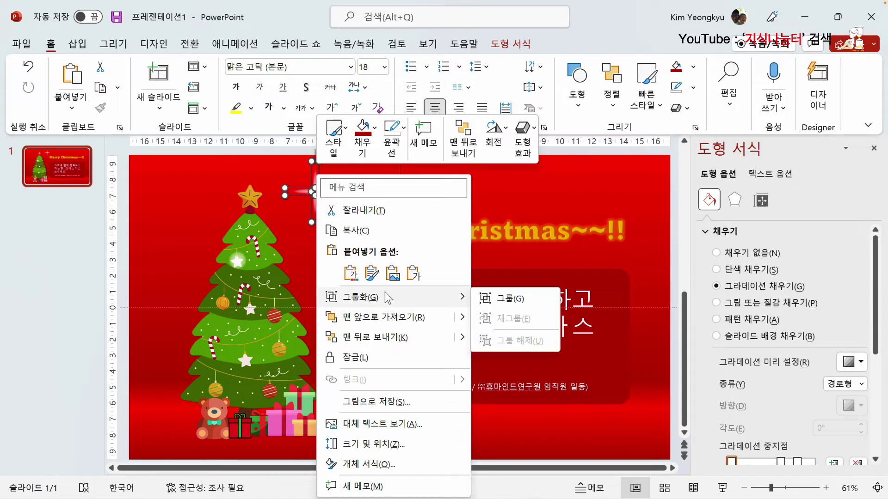
click(480, 300)
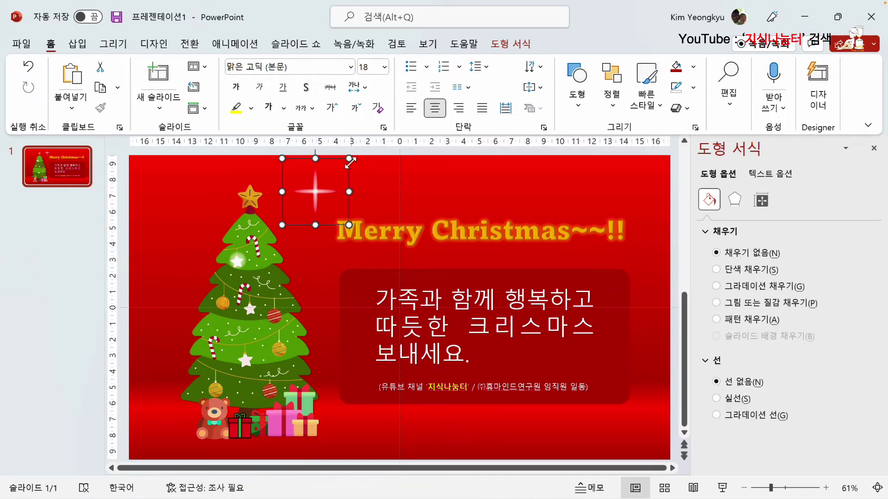
drag(322, 186, 635, 177)
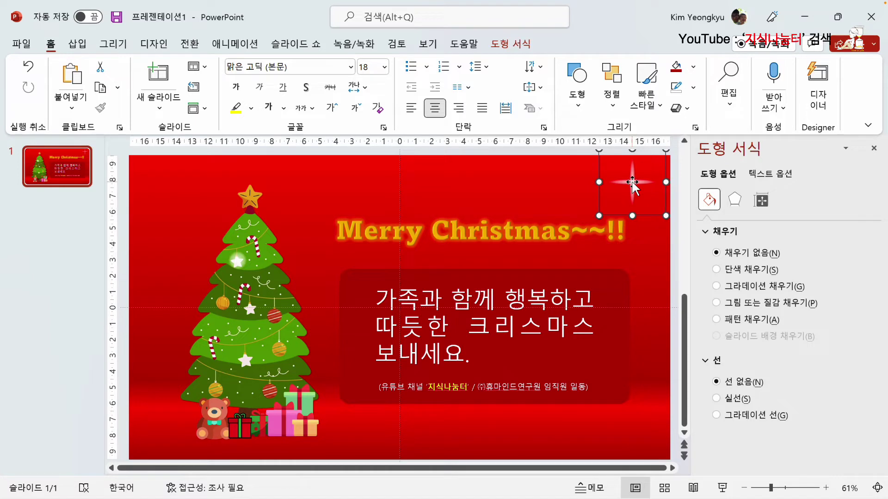
Copy the sparkle to beside the treetop star and overlay a second copy rotated diagonally to form an eight-pointed sparkle.
drag(632, 181, 298, 187)
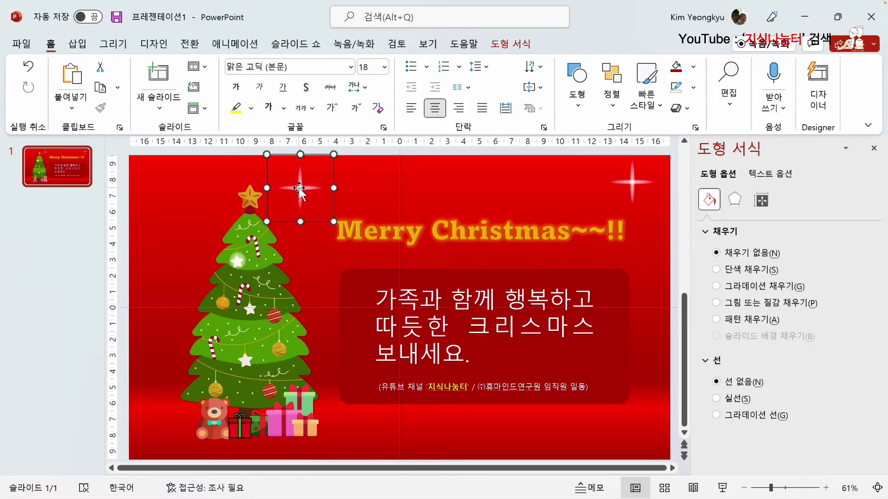
mouse_move(298, 189)
mouse_down()
mouse_move(370, 192)
mouse_move(321, 194)
mouse_move(318, 212)
mouse_move(323, 204)
mouse_move(299, 189)
mouse_up()
scroll(343, 201, up, 1)
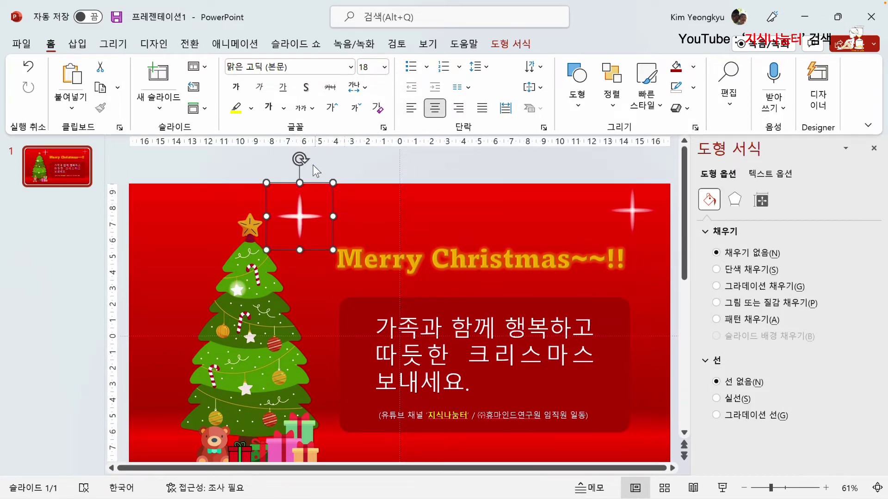
click(317, 170)
scroll(319, 171, down, 1)
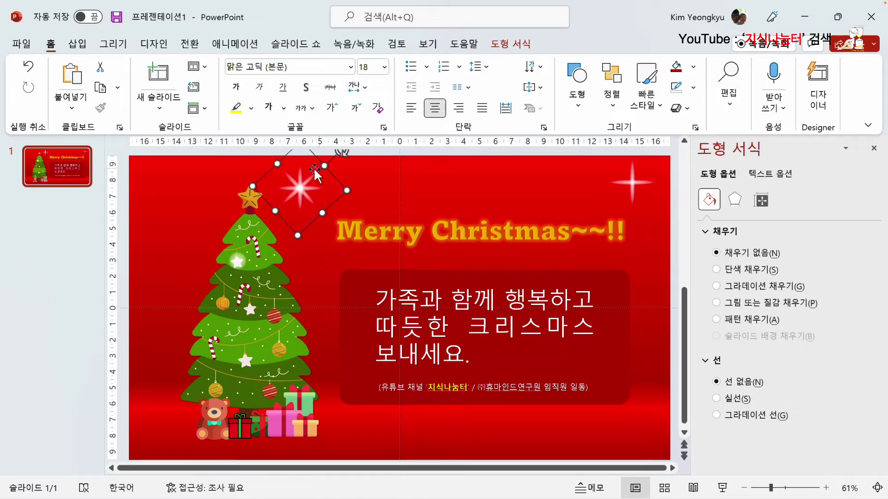
Select both overlapping sparkles beside the treetop and group them into one object.
click(182, 179)
click(375, 189)
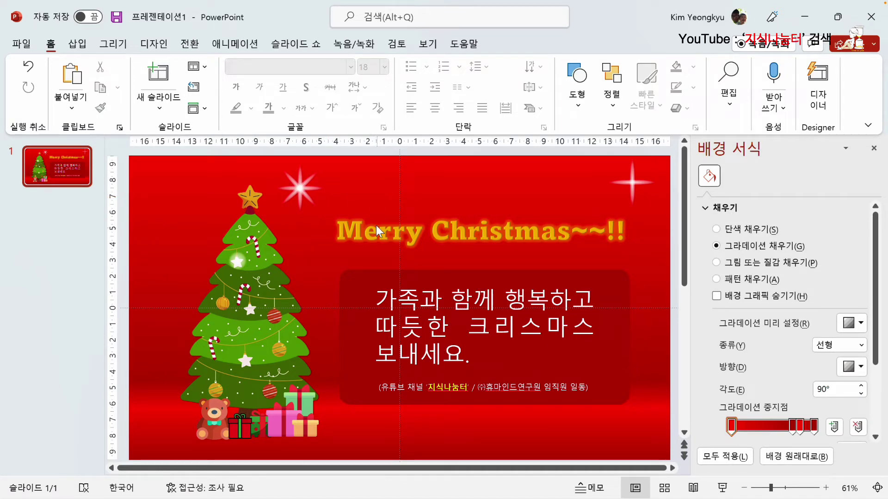
drag(381, 150, 251, 244)
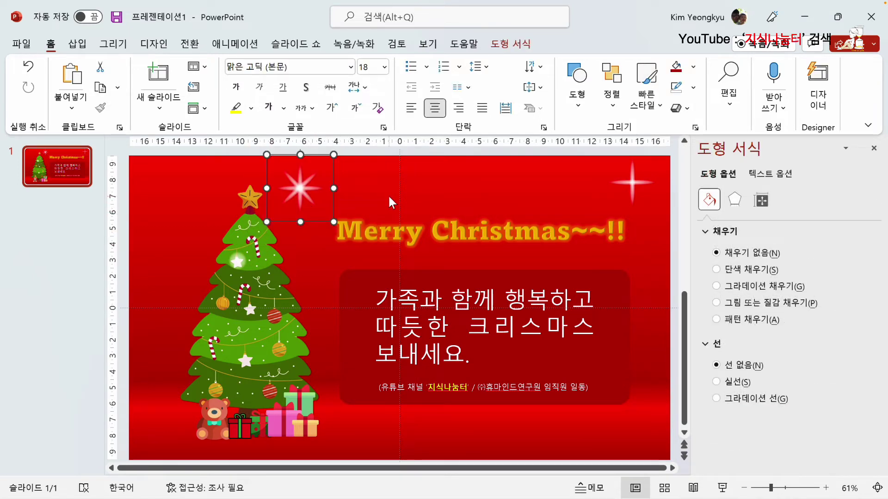
click(303, 190)
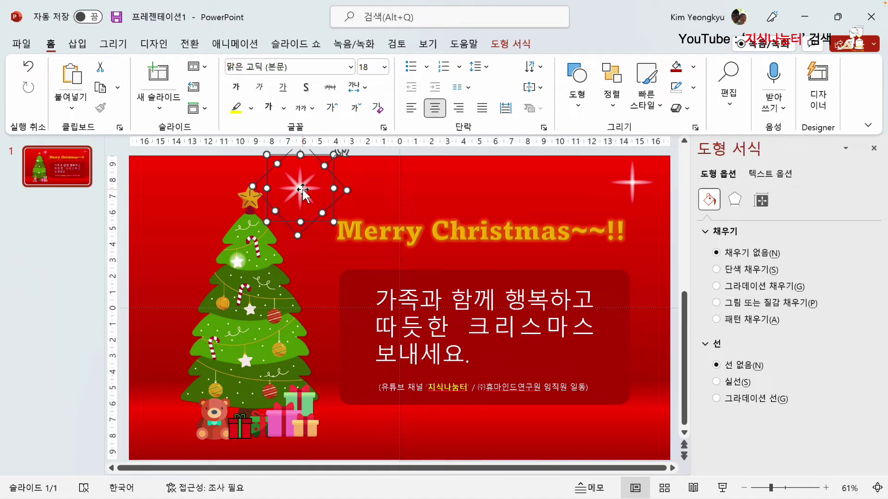
right_click(303, 189)
mouse_move(375, 298)
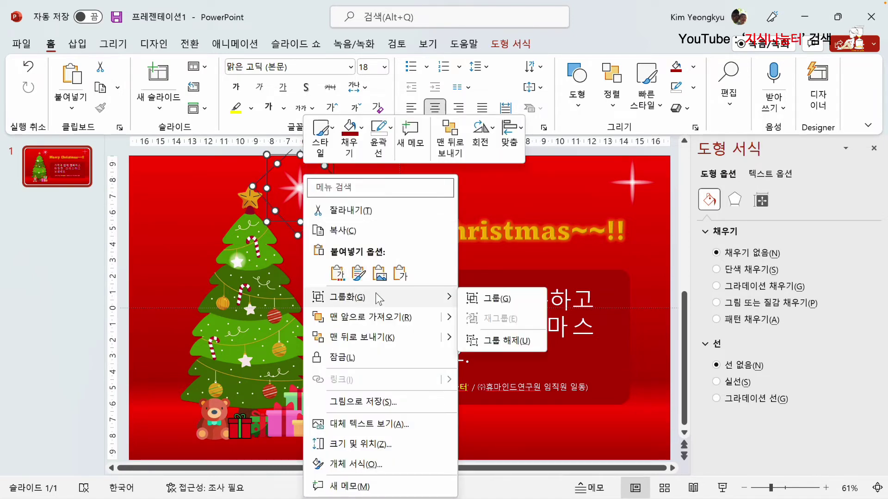
click(494, 299)
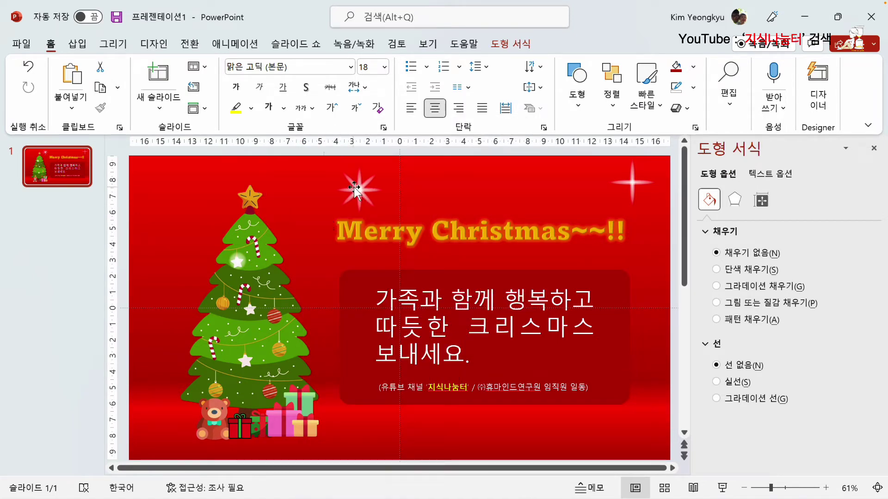
Shrink the eight-pointed sparkle and place it on the upper-left tip of the title's letter M.
drag(354, 188, 364, 187)
drag(405, 157, 335, 216)
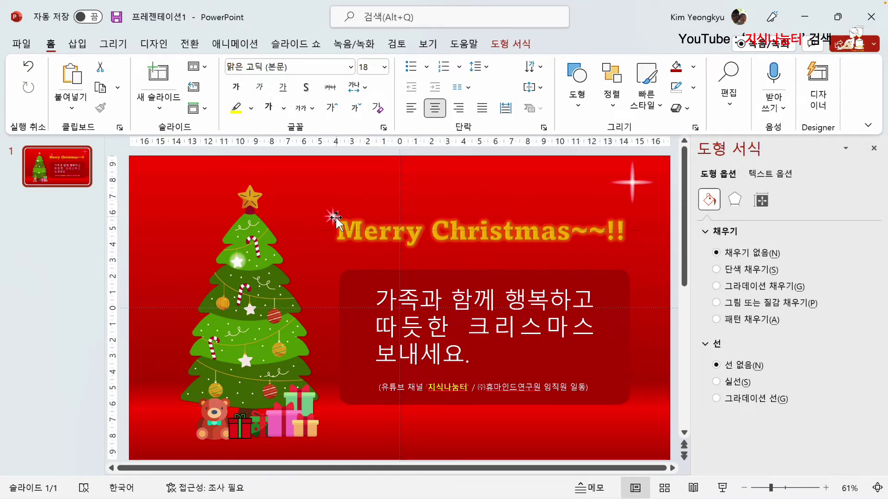
click(418, 178)
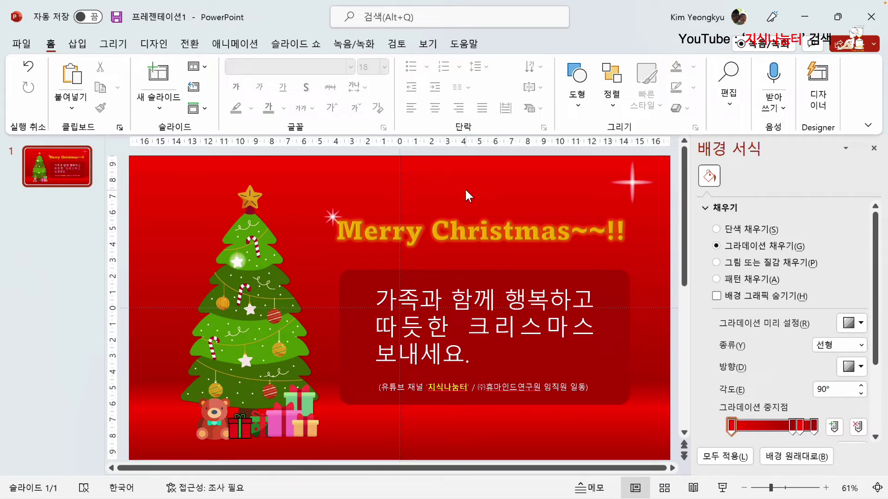
Apply the additional emphasis animation 올록볼록 to the "Merry Christmas~~!!" title text box.
click(483, 249)
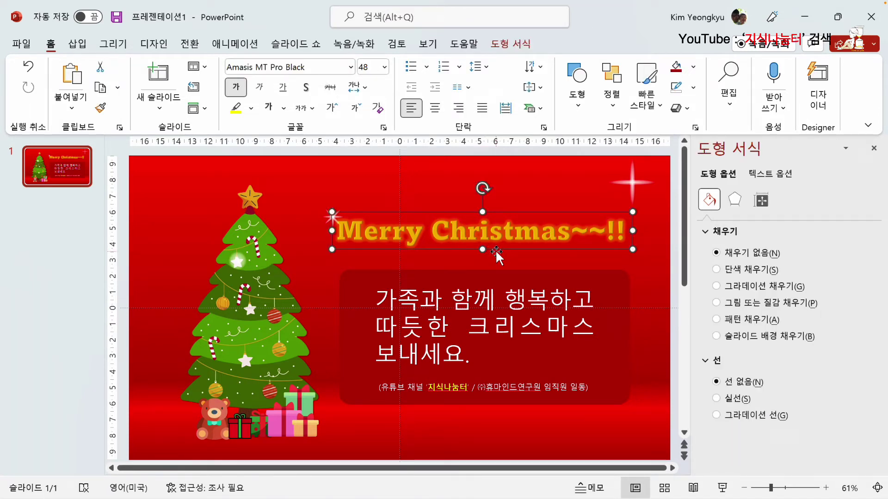
click(236, 46)
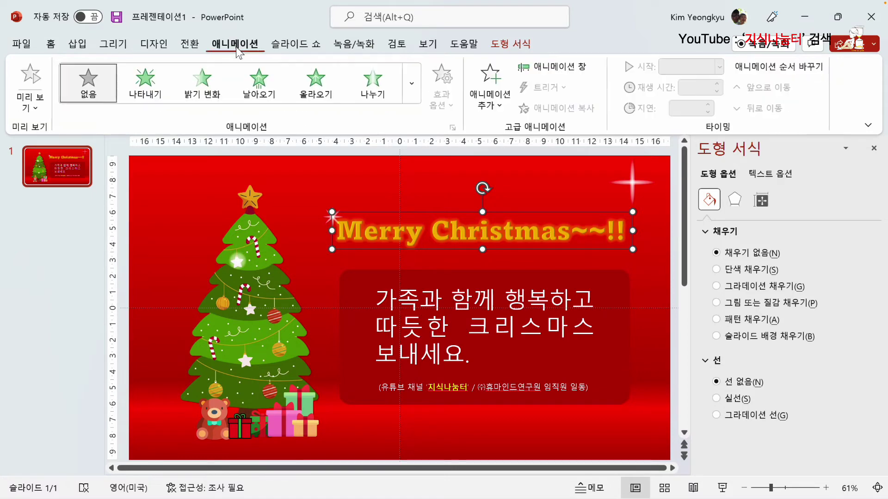
click(414, 92)
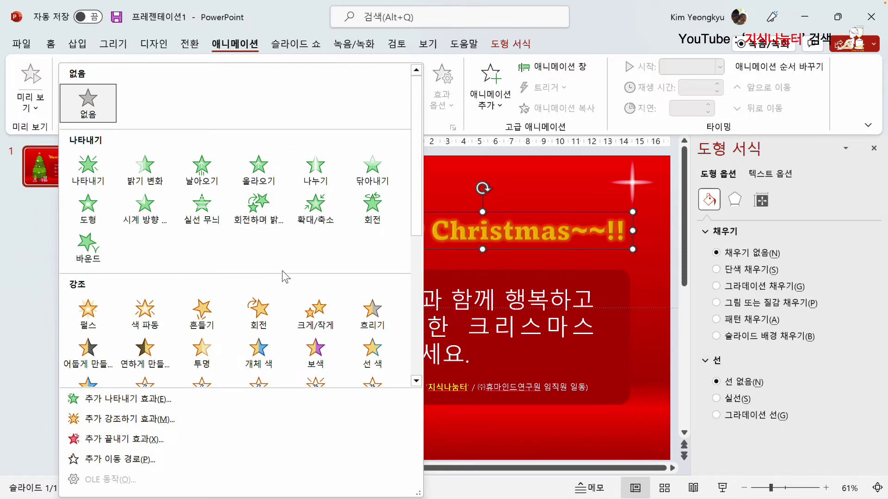
scroll(283, 276, down, 5)
scroll(253, 210, up, 6)
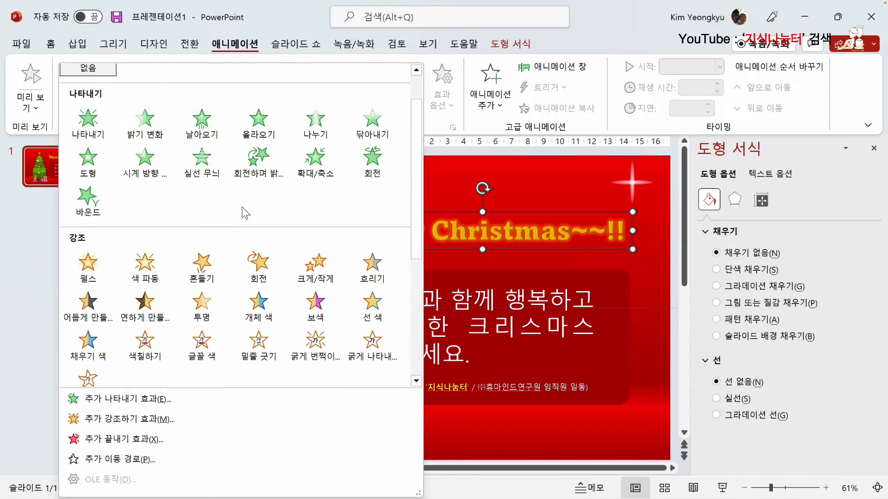
scroll(264, 222, down, 3)
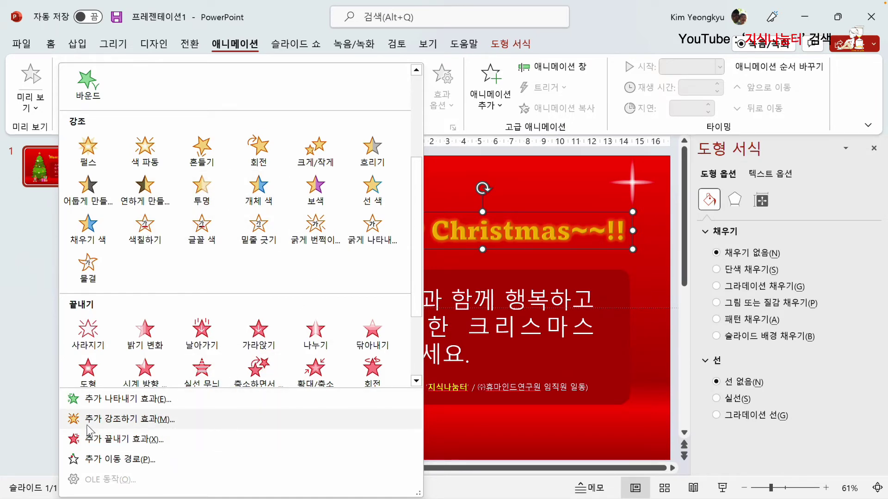
click(100, 420)
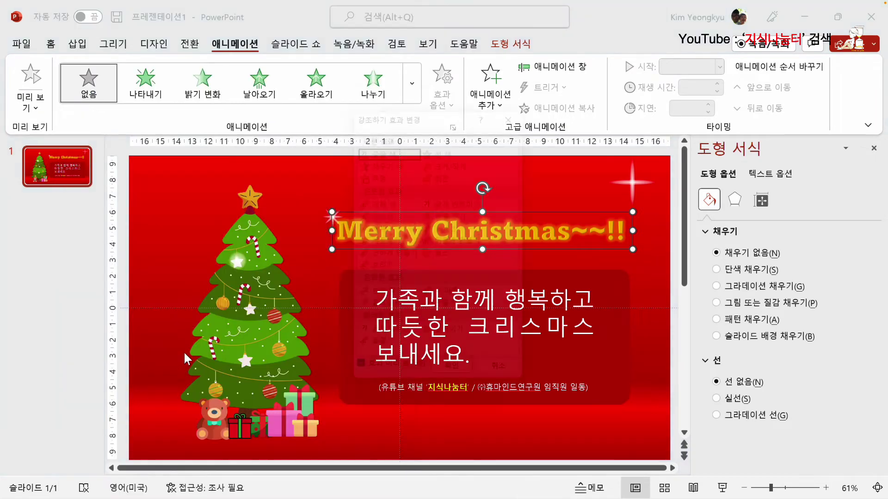
drag(453, 101, 237, 153)
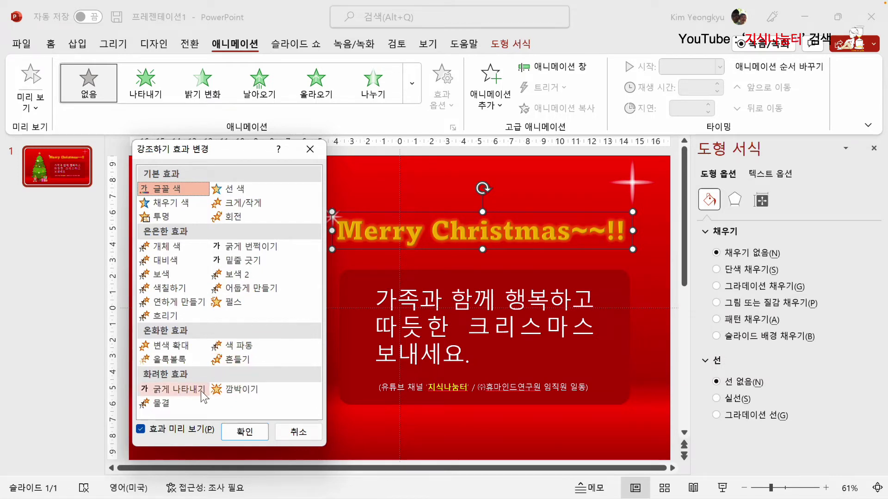
click(160, 362)
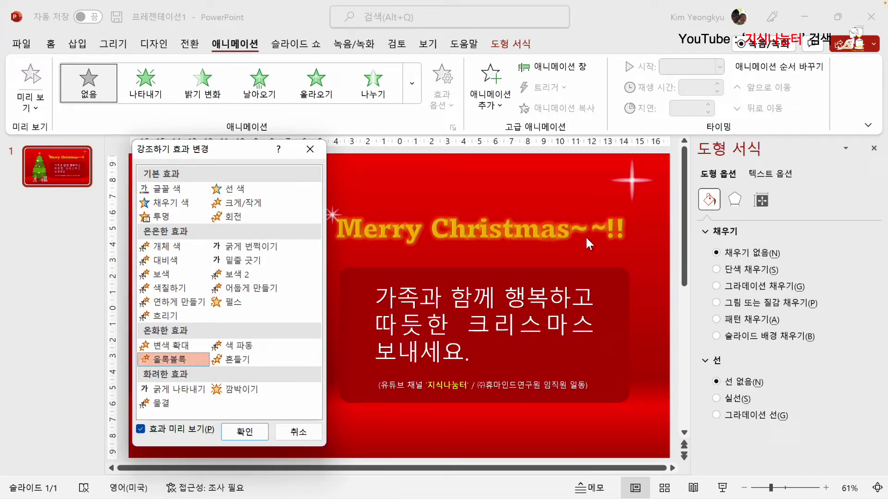
click(246, 436)
click(328, 309)
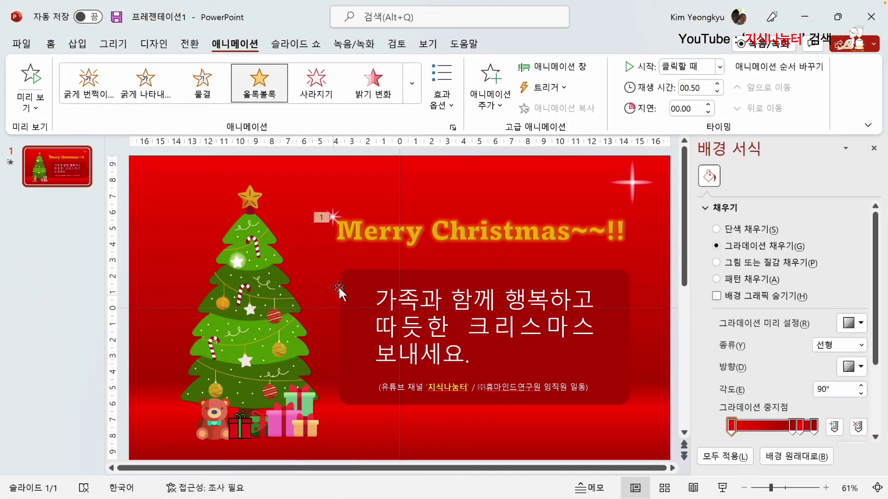
Set the title's 올록볼록 animation to start 이전 효과와 함께 and repeat 슬라이드가 끝날 때까지.
click(489, 224)
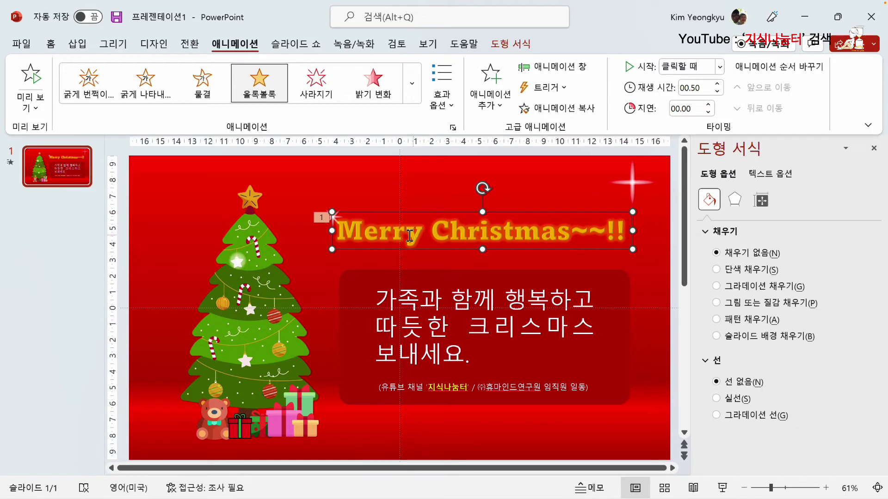
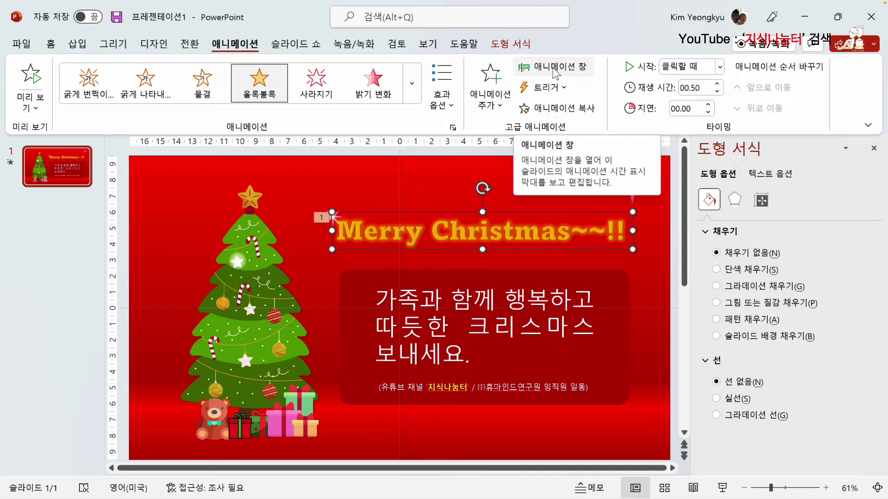
click(554, 70)
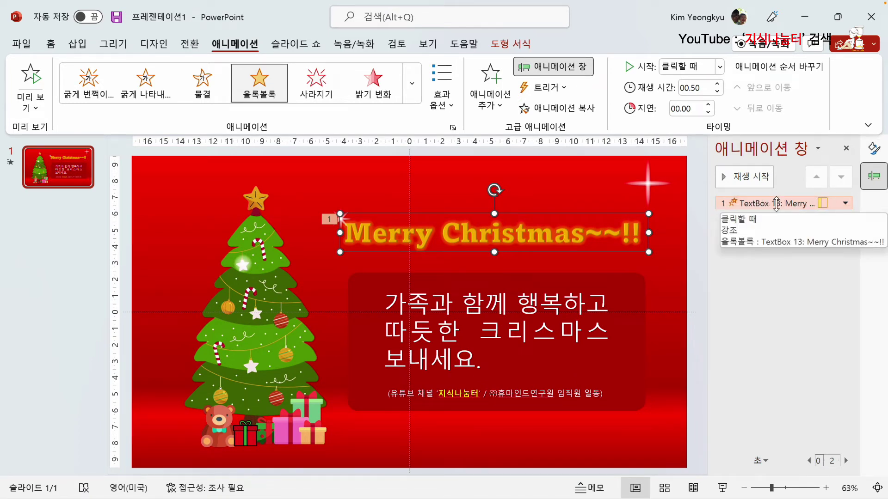
click(844, 203)
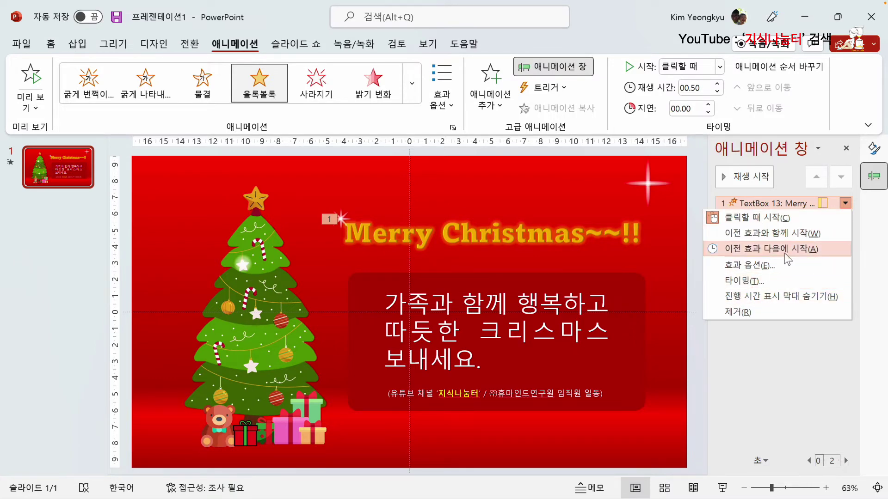
click(758, 280)
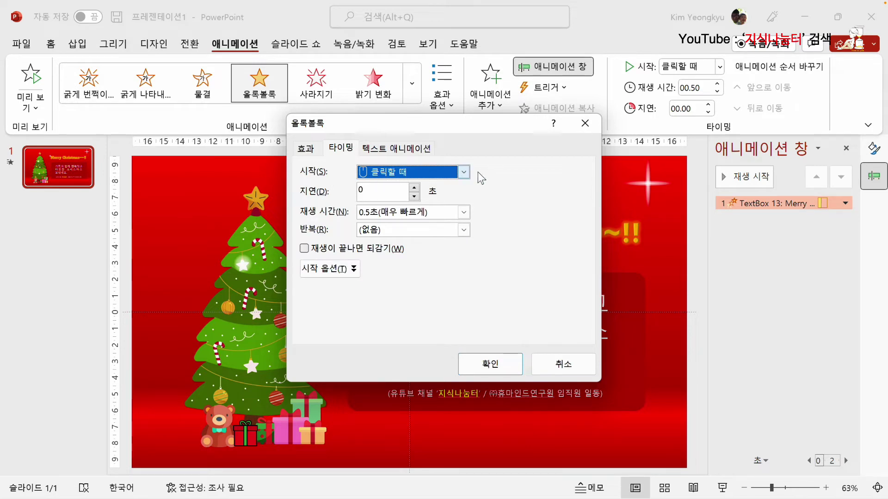
click(463, 172)
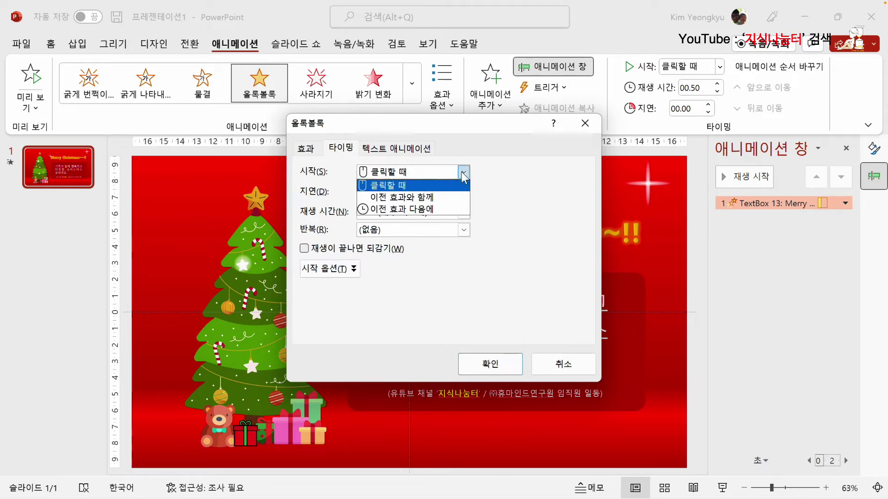
click(430, 196)
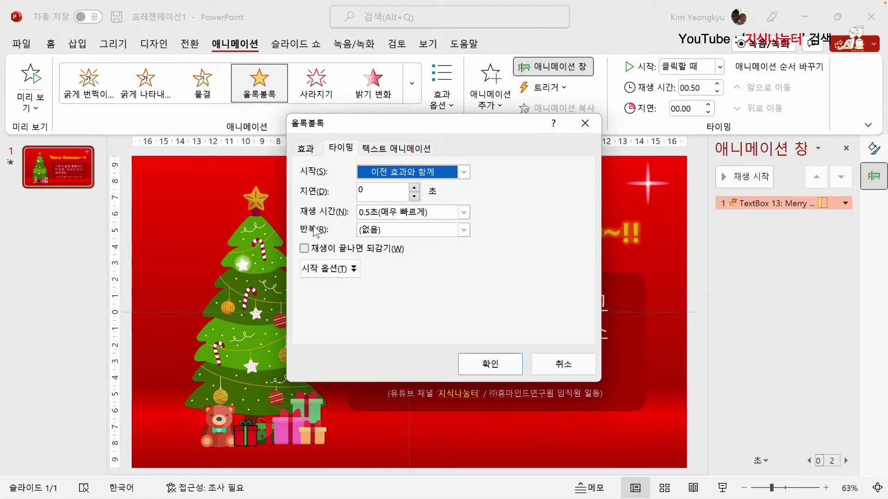
click(463, 232)
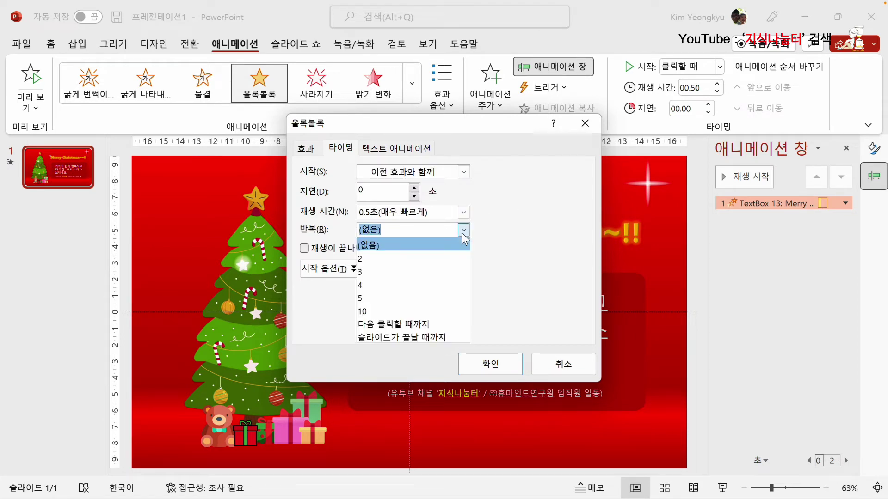
click(414, 339)
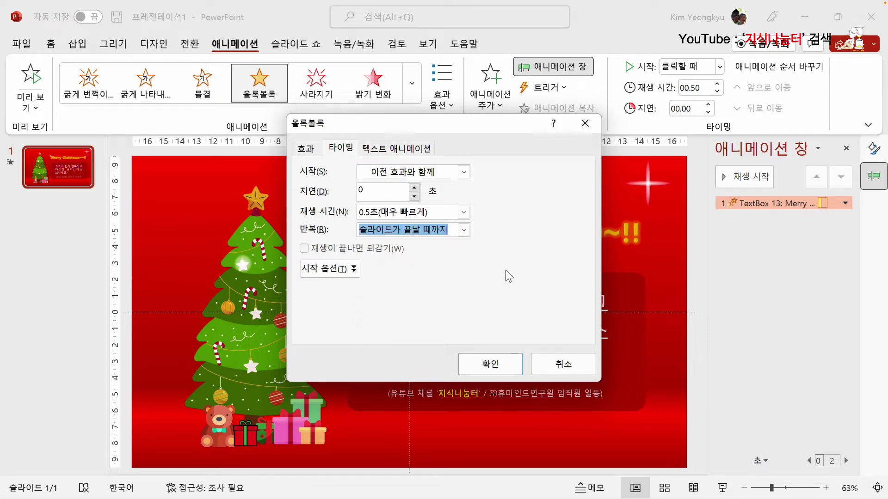
drag(492, 130, 323, 203)
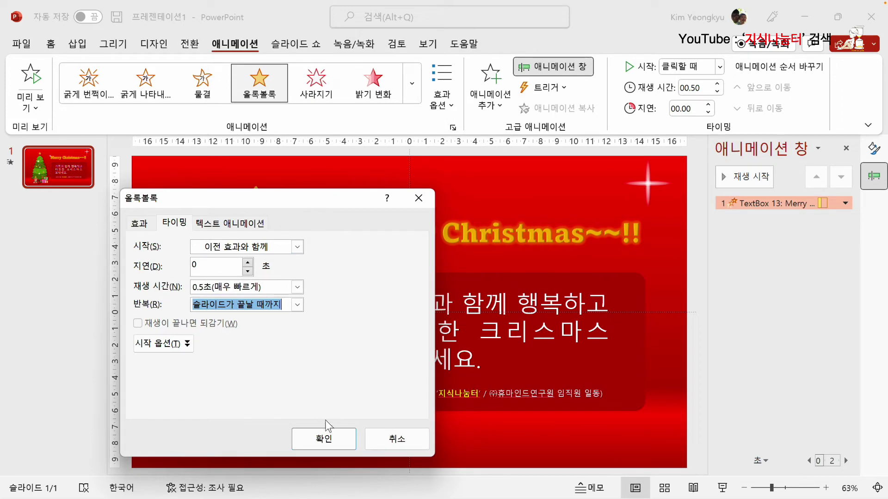
click(323, 439)
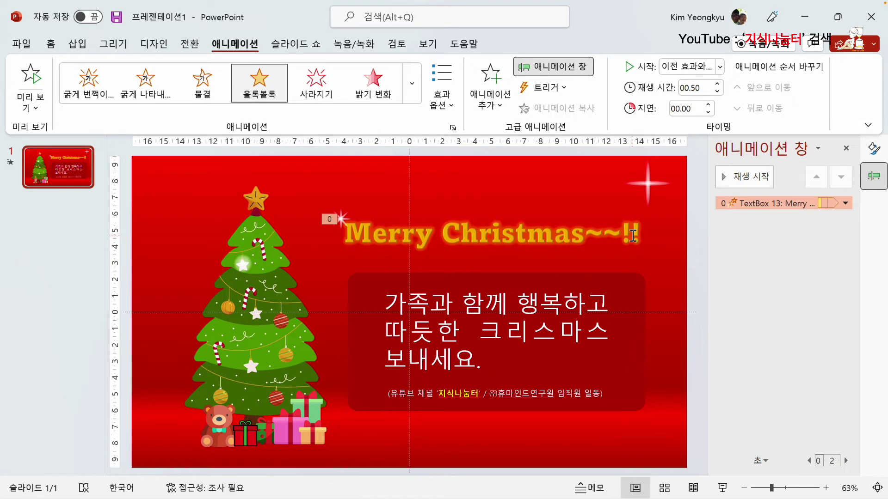
Set the playback duration of the title's 올록볼록 animation to 1초(빠르게).
click(845, 203)
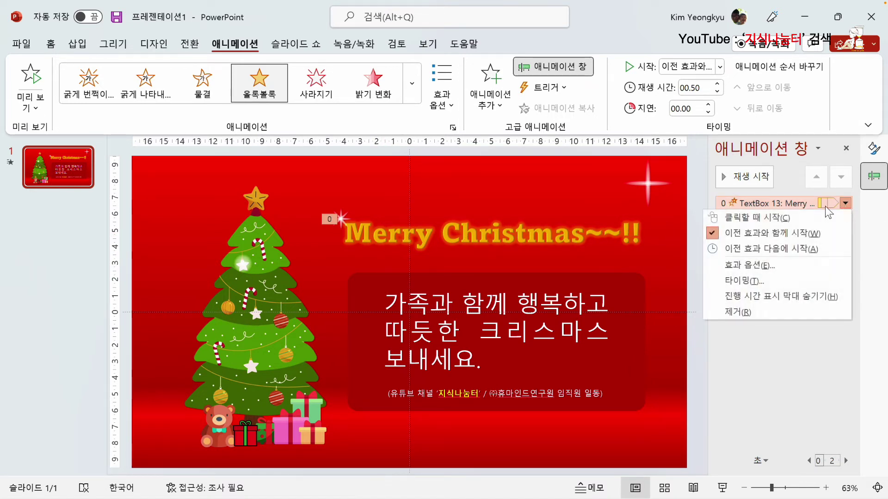
click(772, 281)
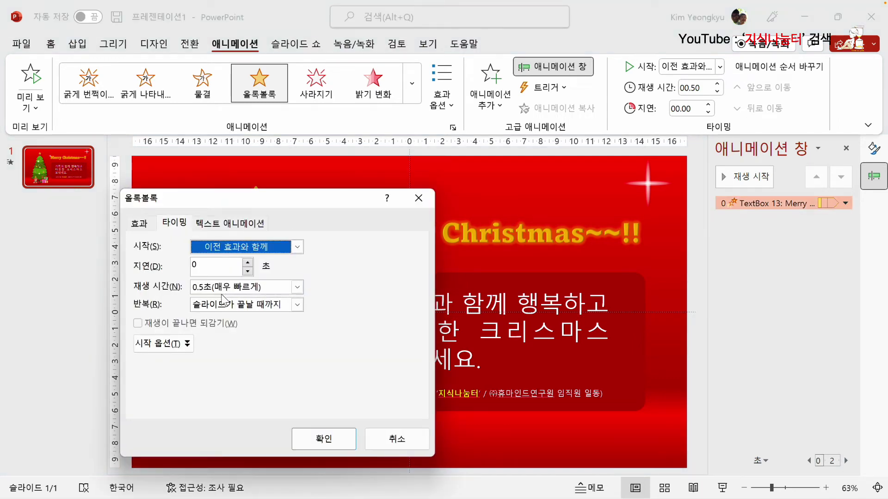
click(297, 288)
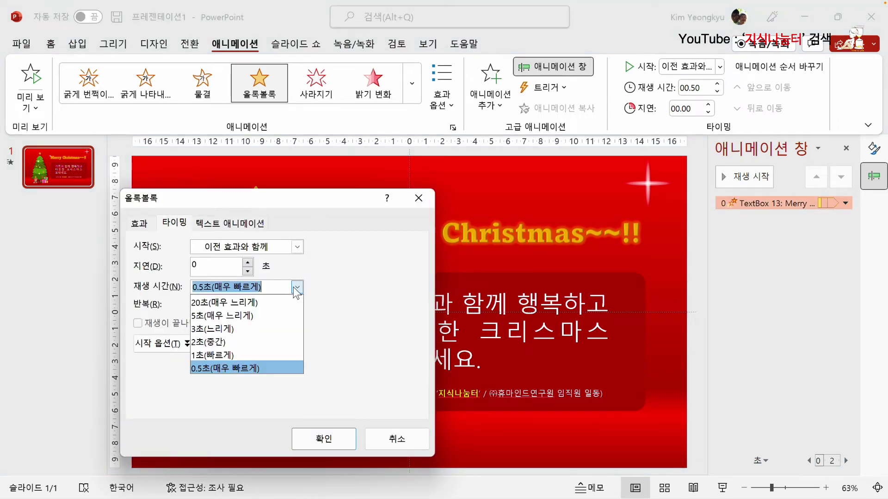
click(247, 354)
click(323, 439)
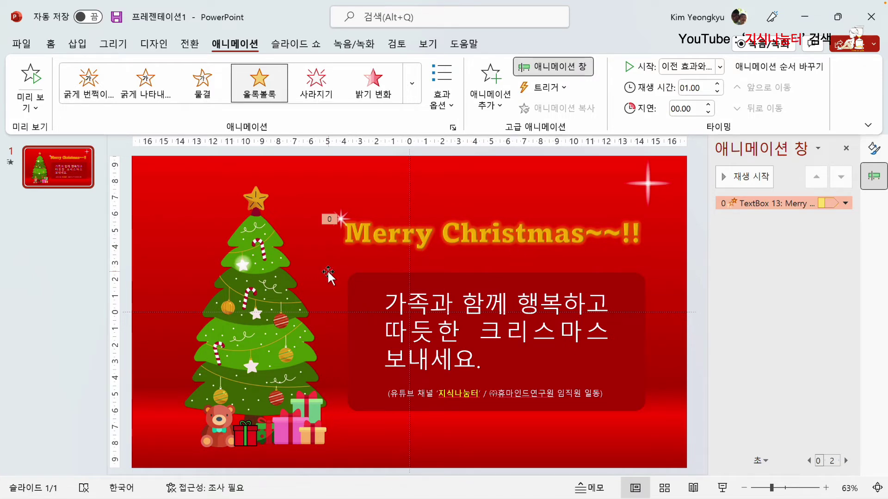
Apply the 펄스 emphasis animation to the glow circle on the tree's uppermost white star.
click(178, 200)
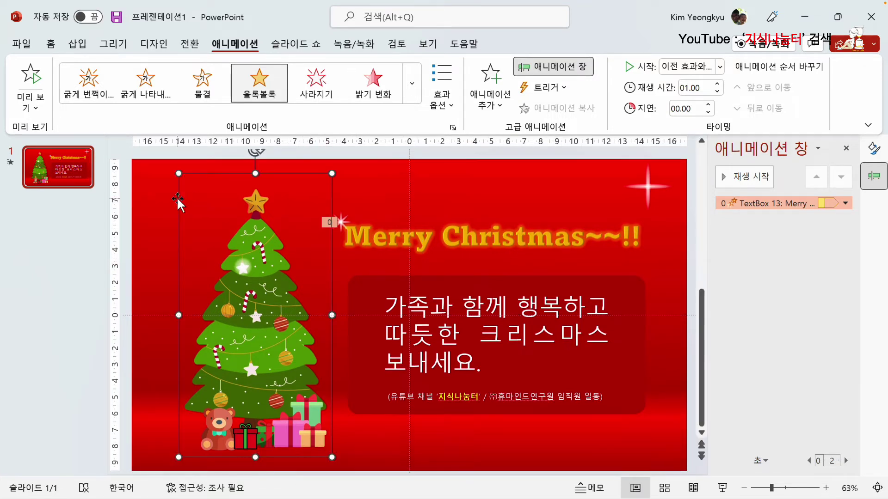
click(167, 200)
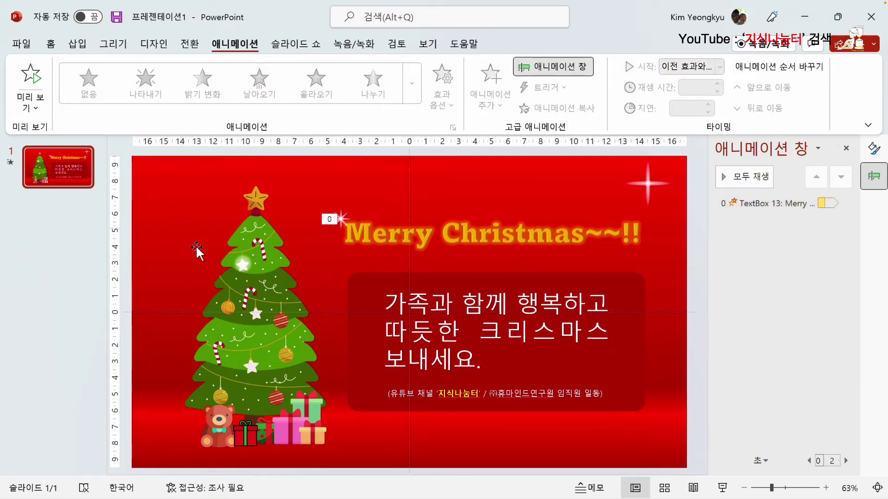
click(250, 270)
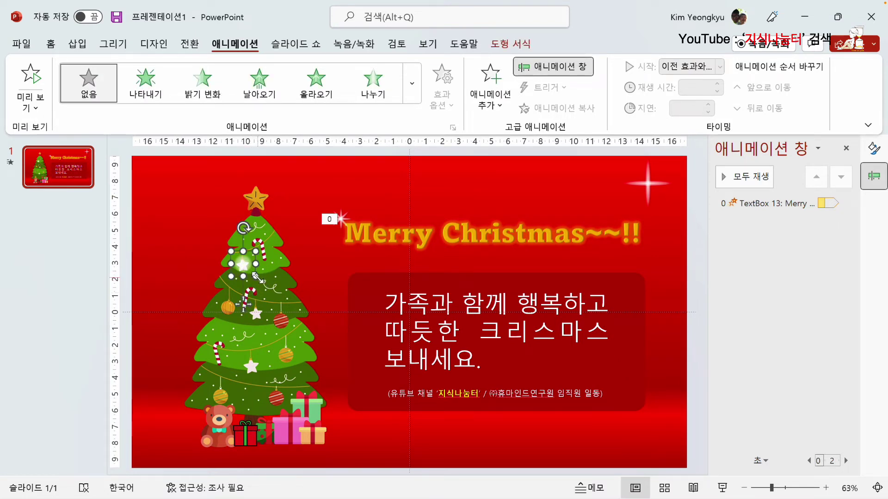
click(177, 237)
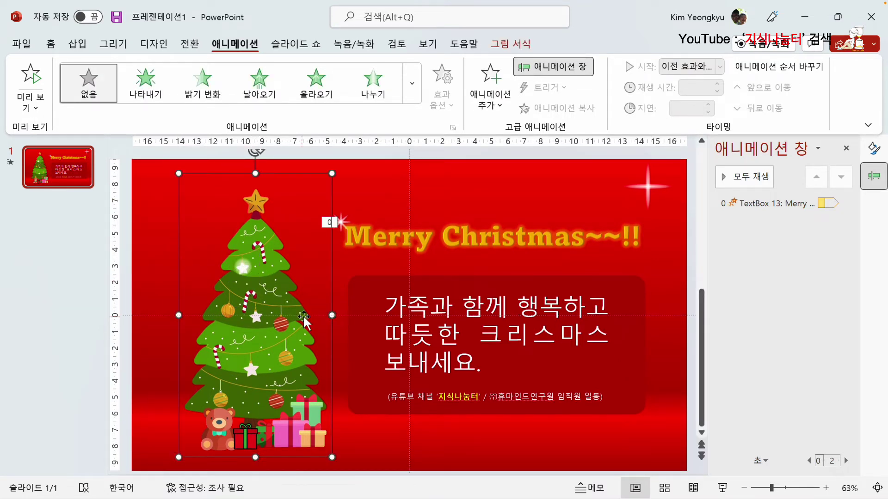
click(243, 266)
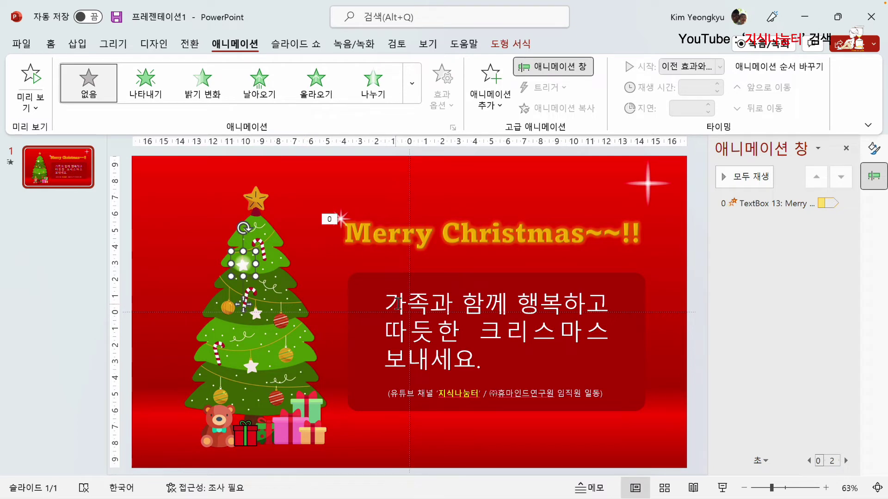
click(413, 86)
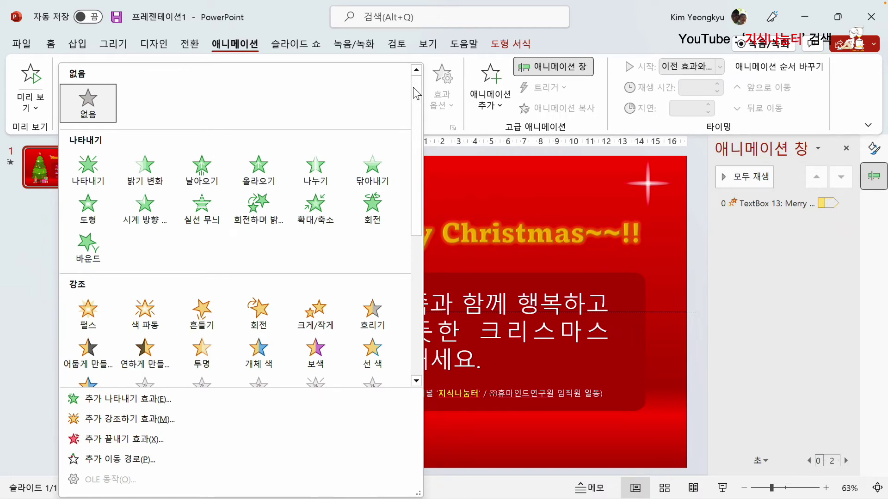
click(89, 319)
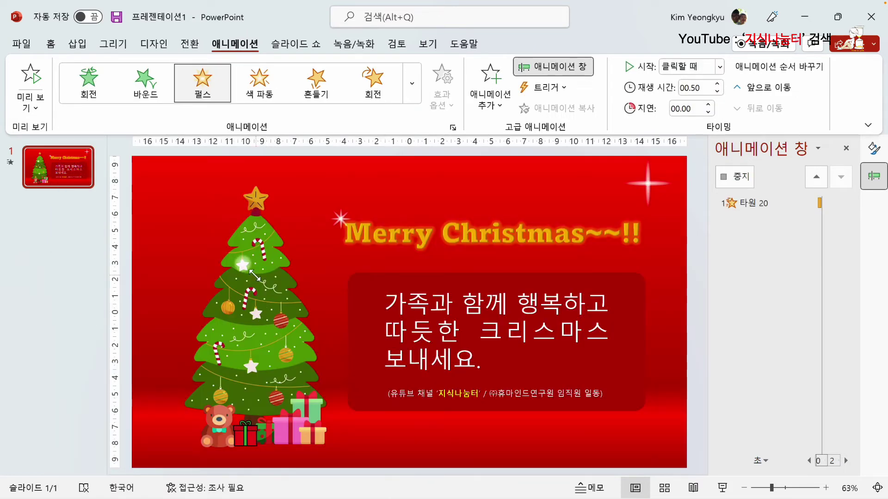
Set the star glow's 펄스 animation to start 이전 효과와 함께 and repeat 슬라이드가 끝날 때까지.
click(249, 271)
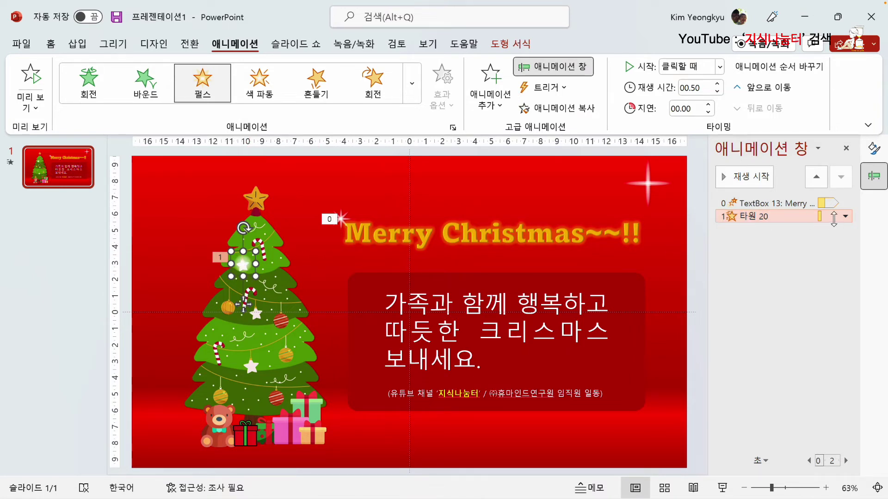
click(844, 216)
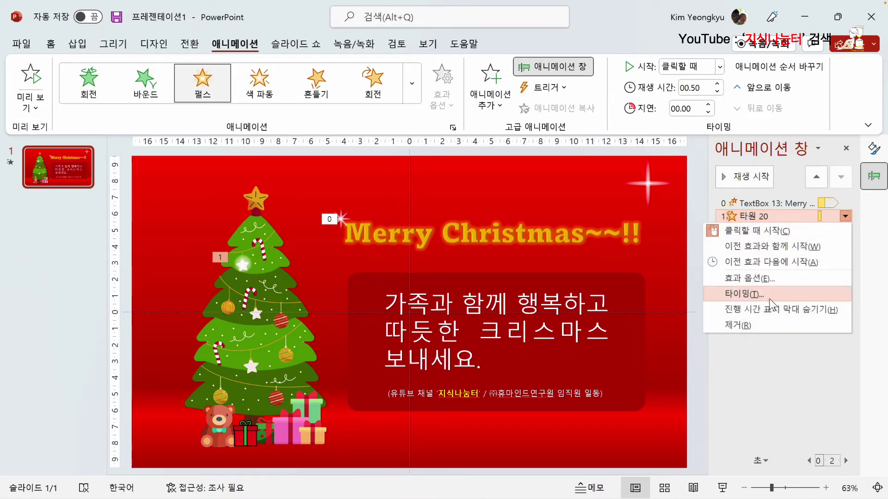
click(744, 294)
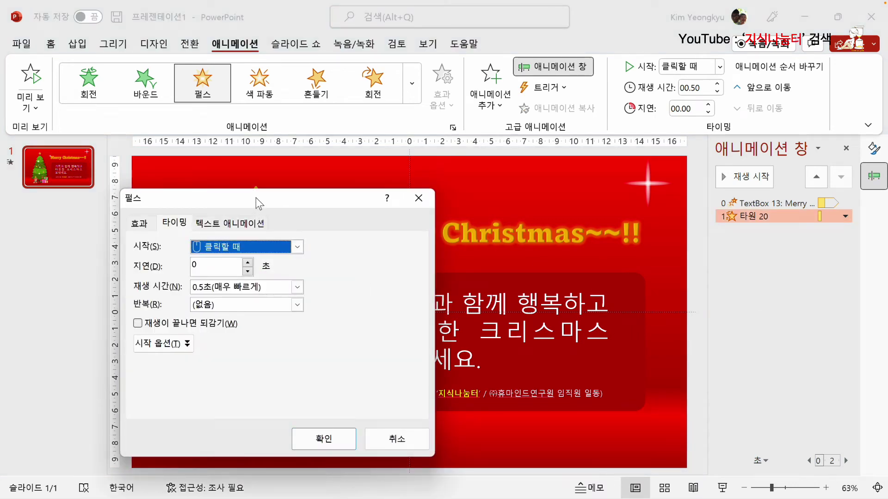
drag(256, 198, 480, 192)
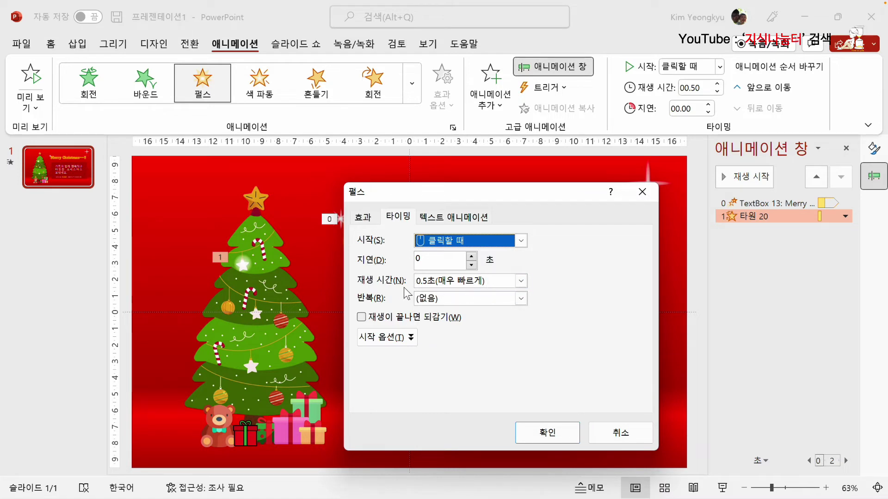
click(522, 299)
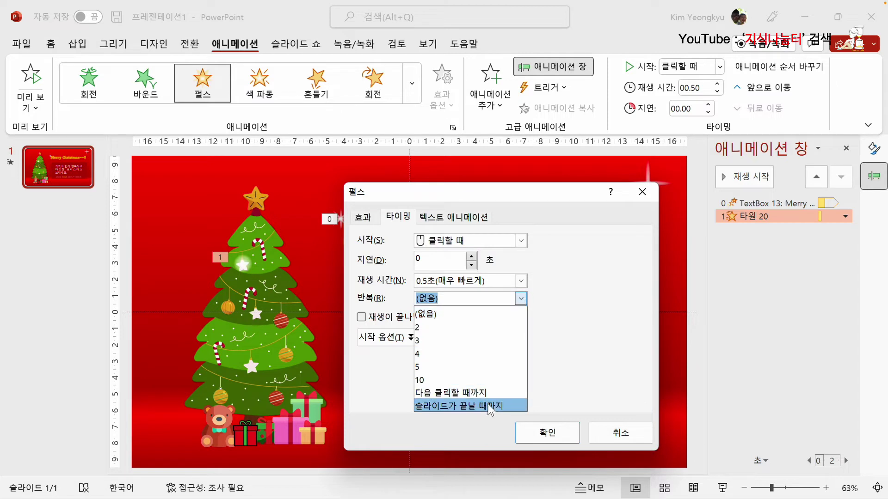
click(483, 406)
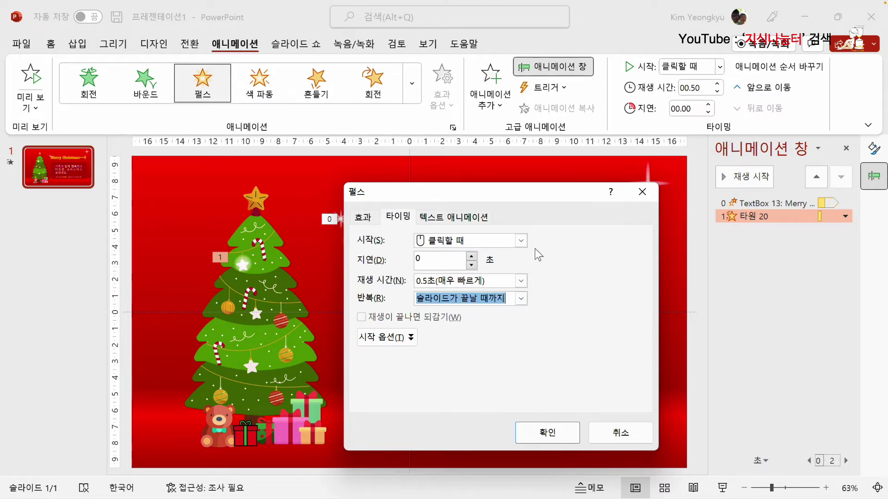
click(521, 240)
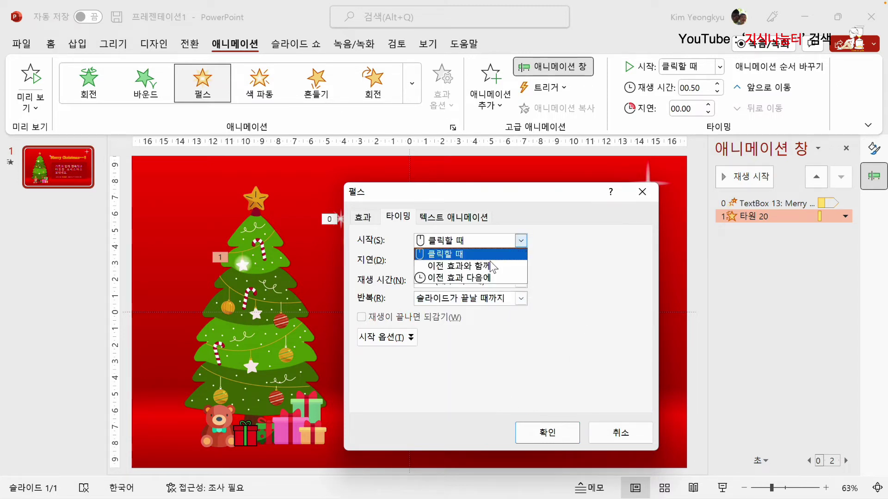
click(488, 267)
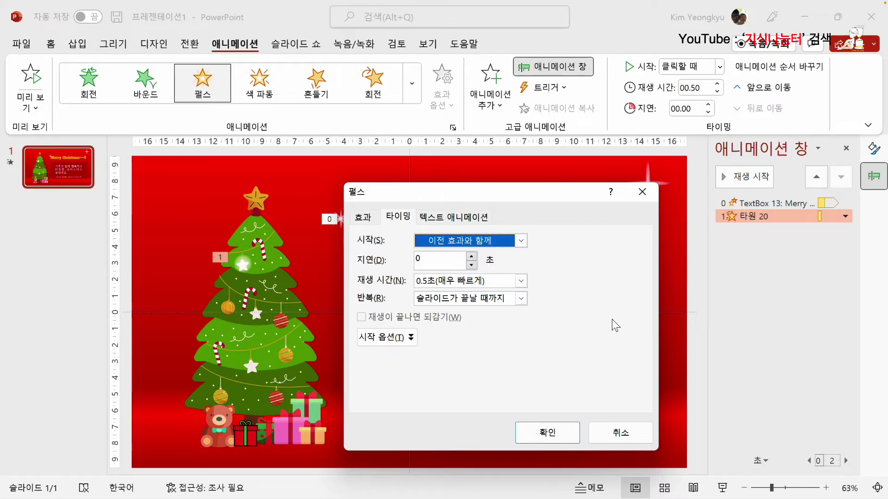
click(559, 432)
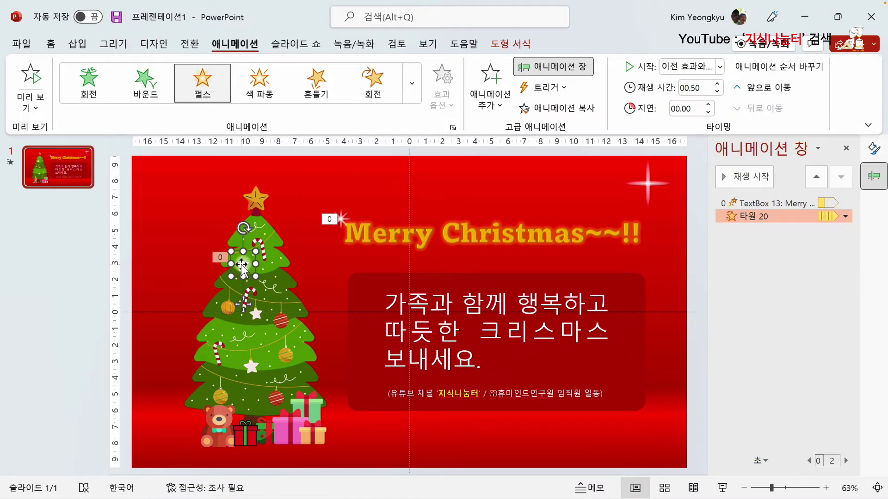
Duplicate the animated glow twice, placing one copy on the lowest white star and the other at the right edge of the tree's upper tiers.
key(ctrl+d)
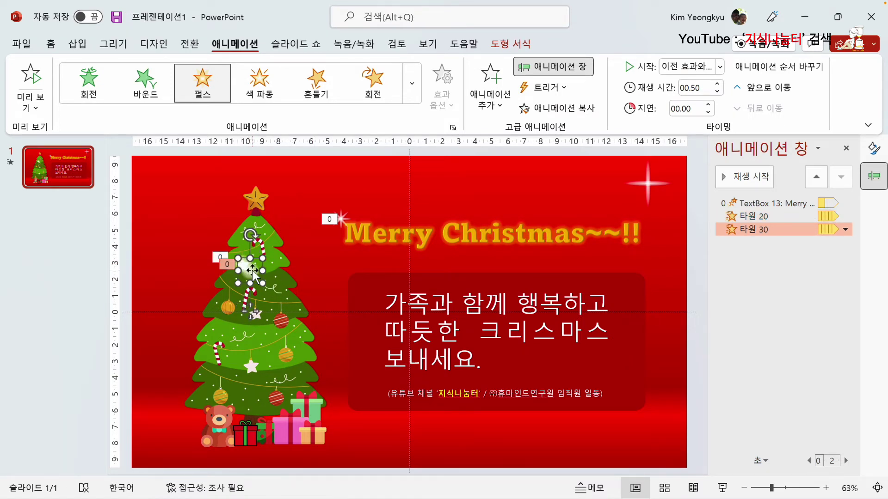
drag(252, 272, 252, 367)
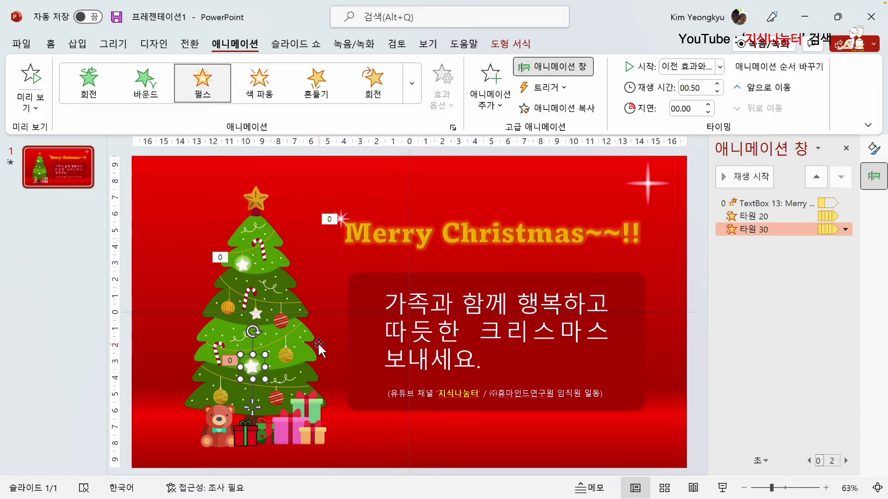
key(ctrl+d)
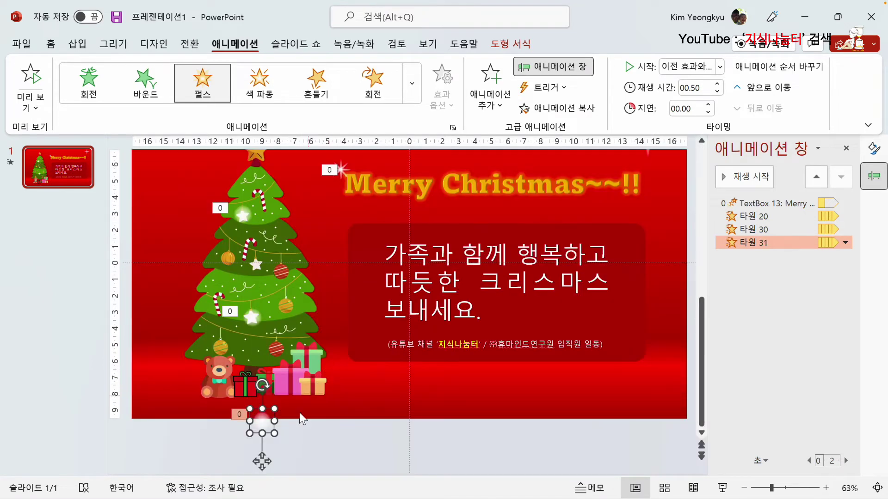
scroll(264, 421, up, 1)
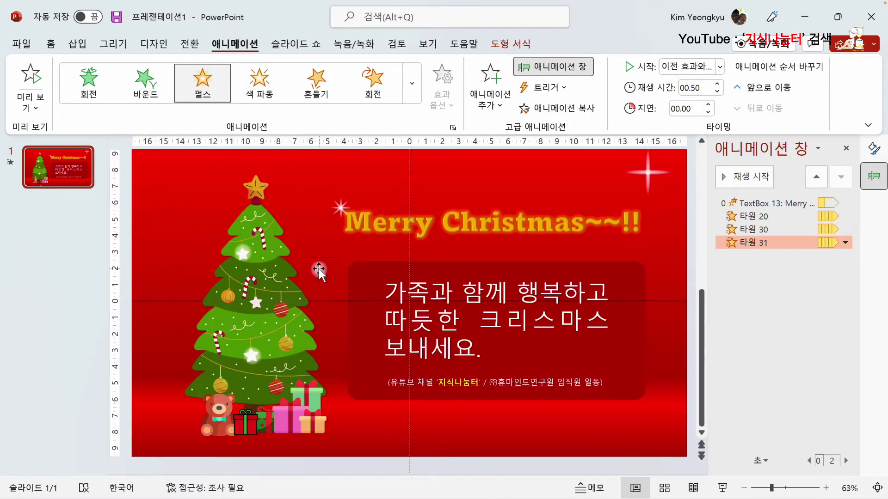
drag(306, 263, 287, 268)
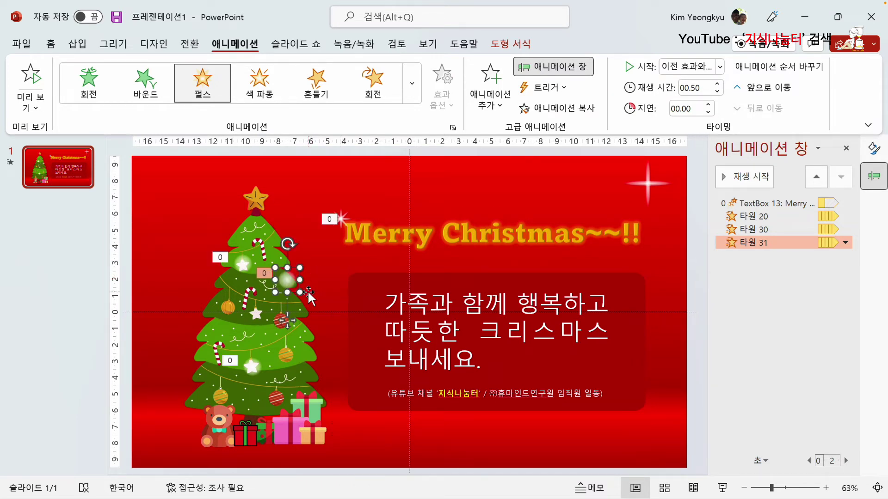
Add two more copies of the glow, one on the gold ornament above the teddy bear and one on the upper red striped ornament.
key(ctrl+d)
drag(324, 195, 221, 398)
click(282, 283)
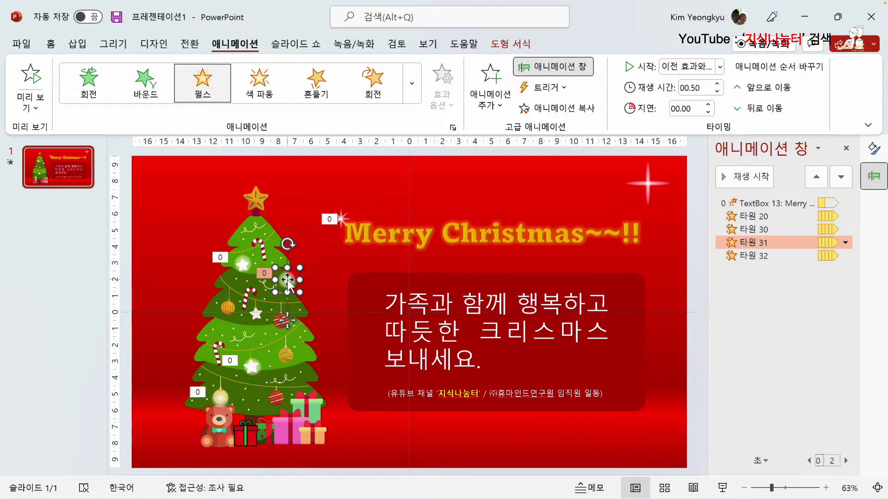
key(ctrl+d)
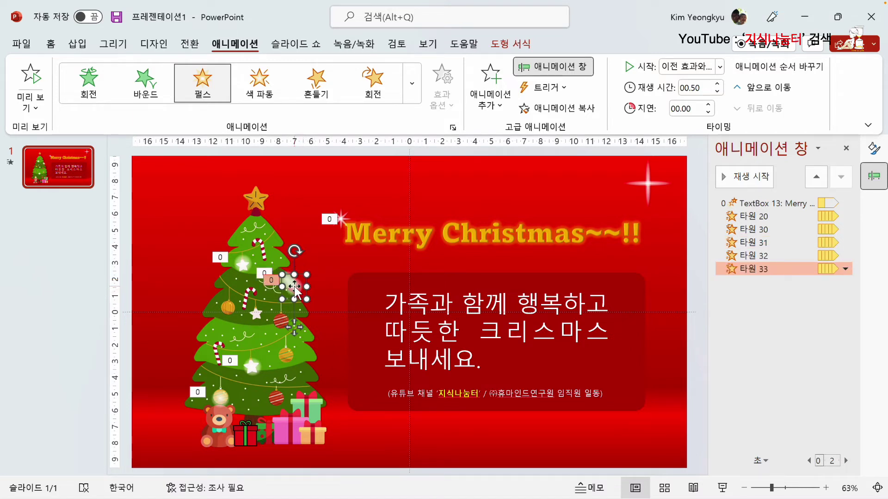
drag(295, 286, 280, 321)
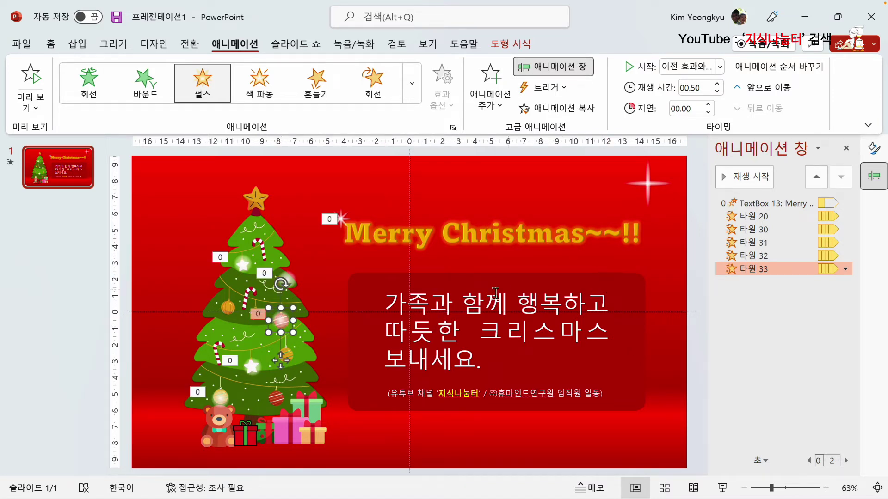
Recolor the first gradient stop of the glow on the upper red striped ornament to standard red.
right_click(282, 326)
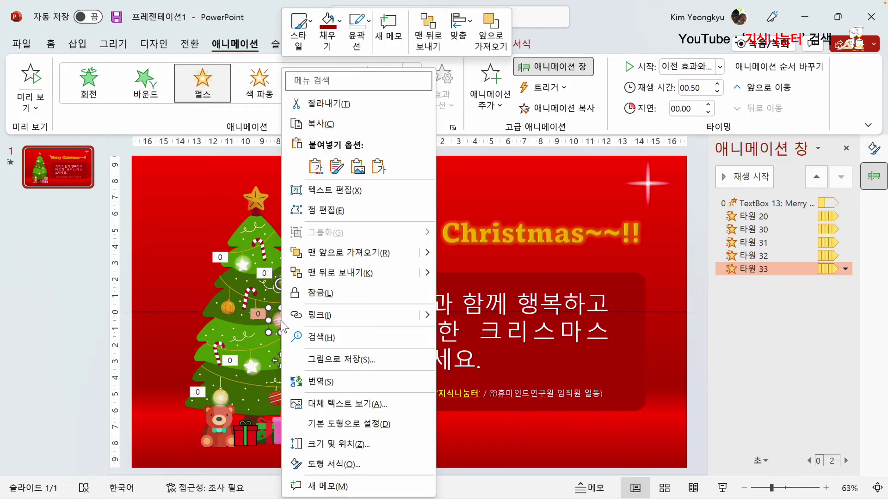
click(344, 463)
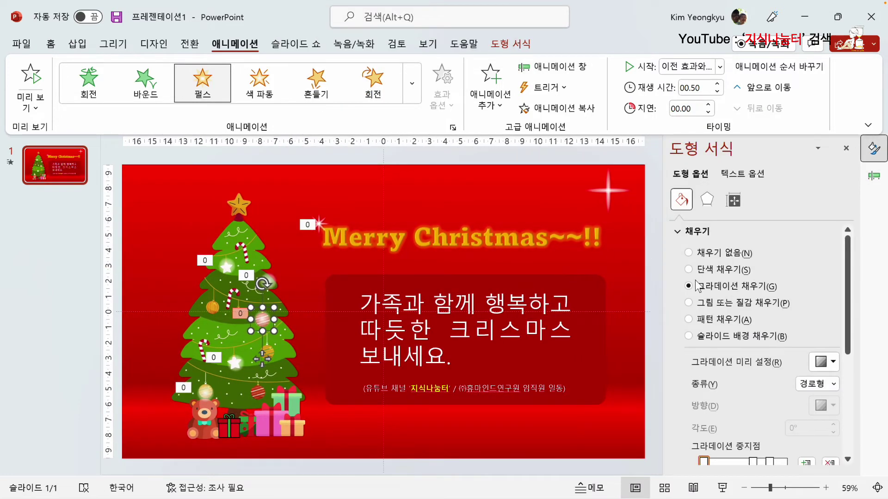
scroll(753, 308, down, 3)
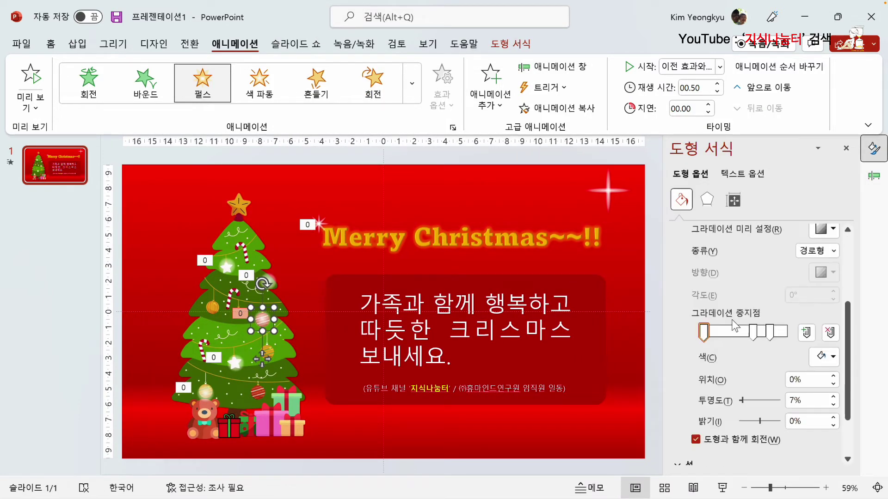
scroll(761, 326, down, 1)
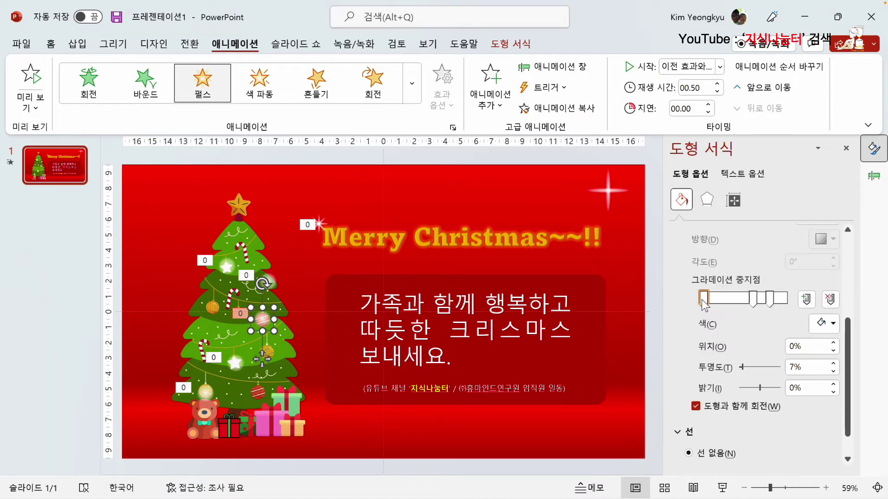
click(703, 300)
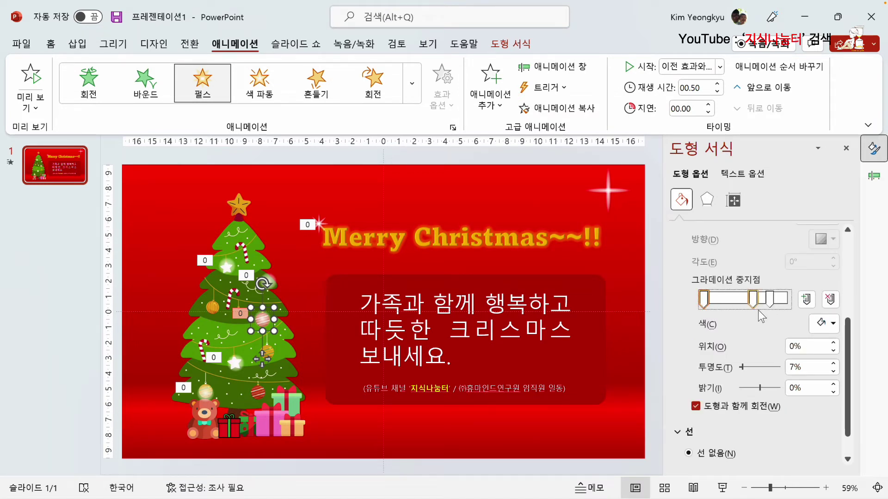
click(823, 327)
click(788, 273)
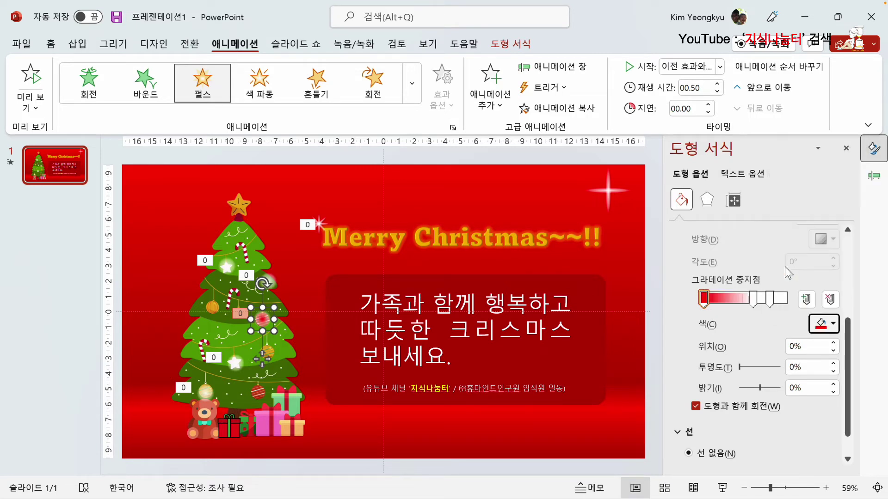
Recolor the 60% and 80% gradient stops of the ornament glow to the same standard red.
click(752, 298)
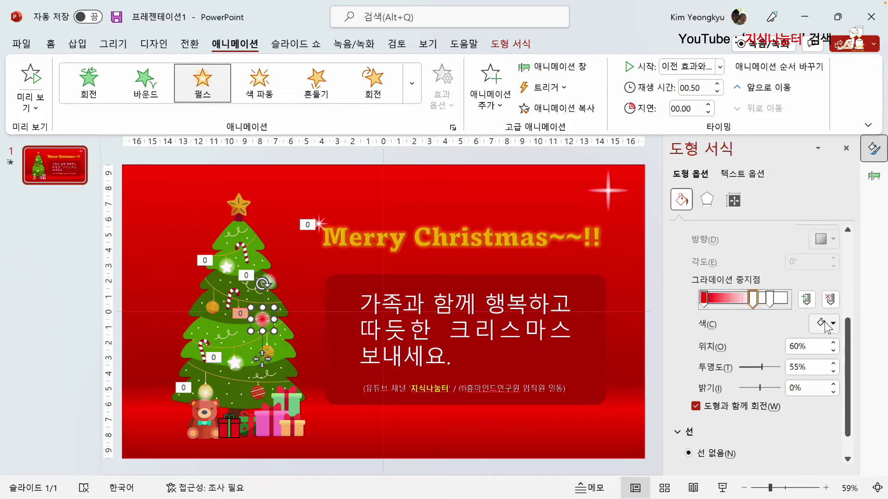
click(813, 330)
click(785, 270)
click(769, 298)
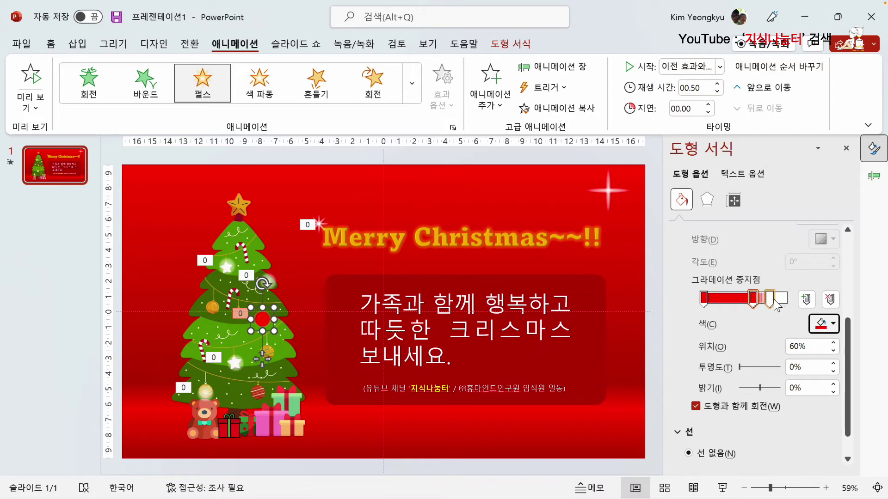
click(819, 323)
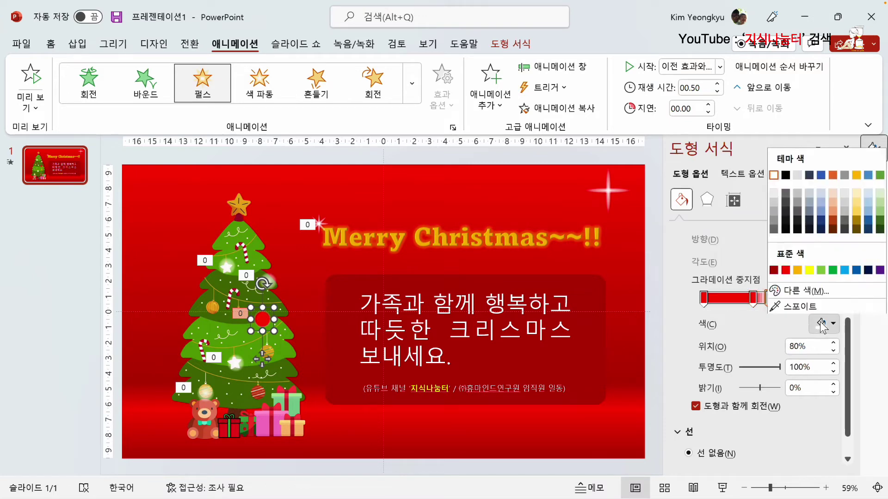
click(790, 274)
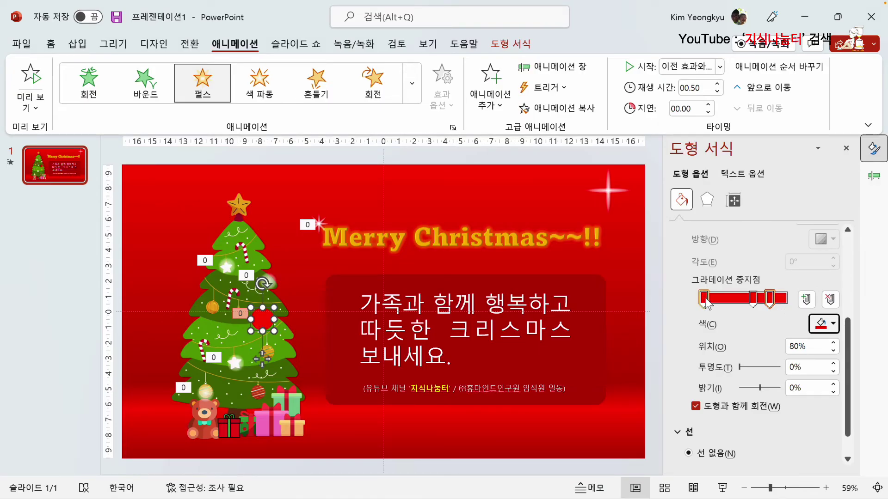
Set the red glow's first gradient stop to 6% transparency and raise the transparency of the middle and outer stops for a soft fade.
click(704, 300)
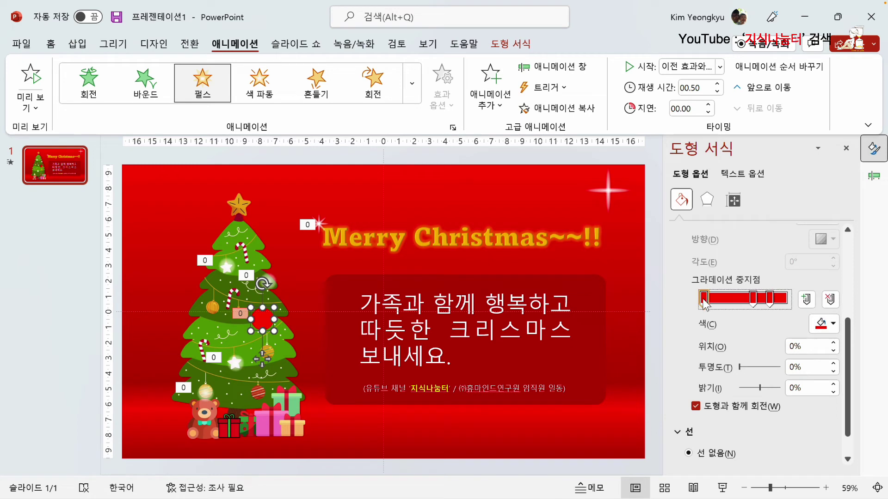
click(740, 368)
drag(744, 369, 753, 370)
click(753, 298)
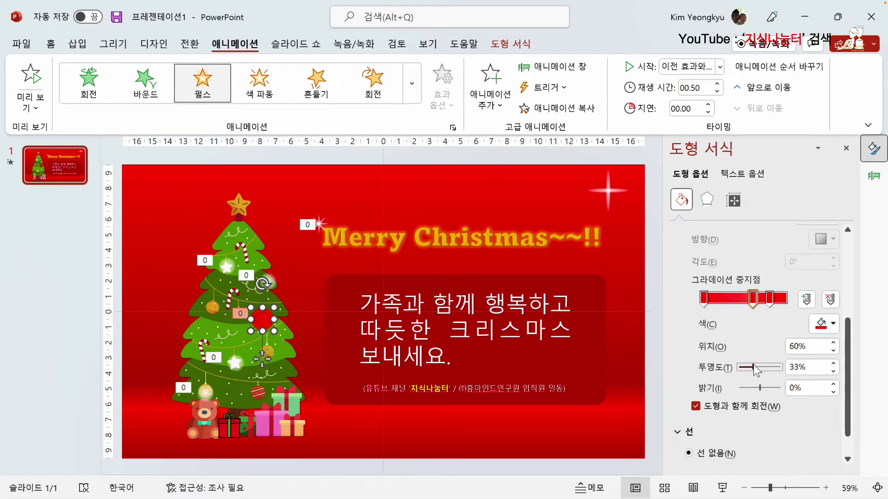
scroll(753, 367, up, 3)
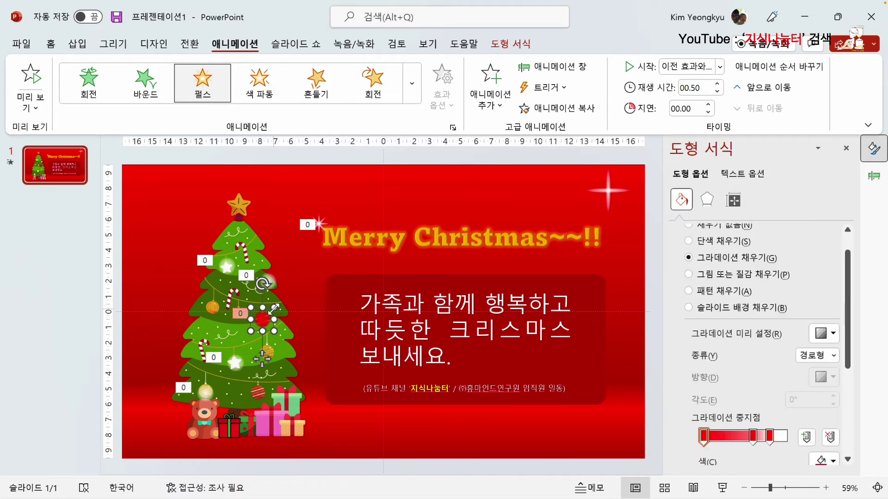
Shrink the red glow slightly to fit the striped ornament and show the list of slide animations.
drag(274, 309, 261, 317)
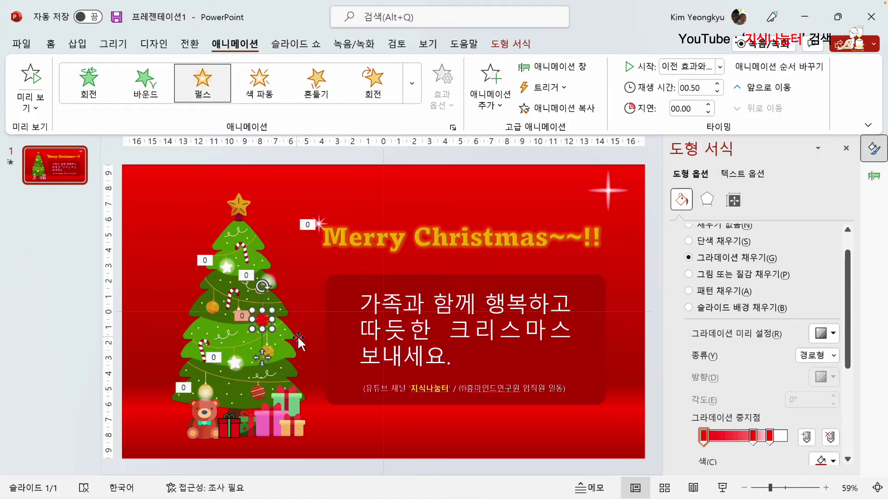
click(150, 273)
click(266, 316)
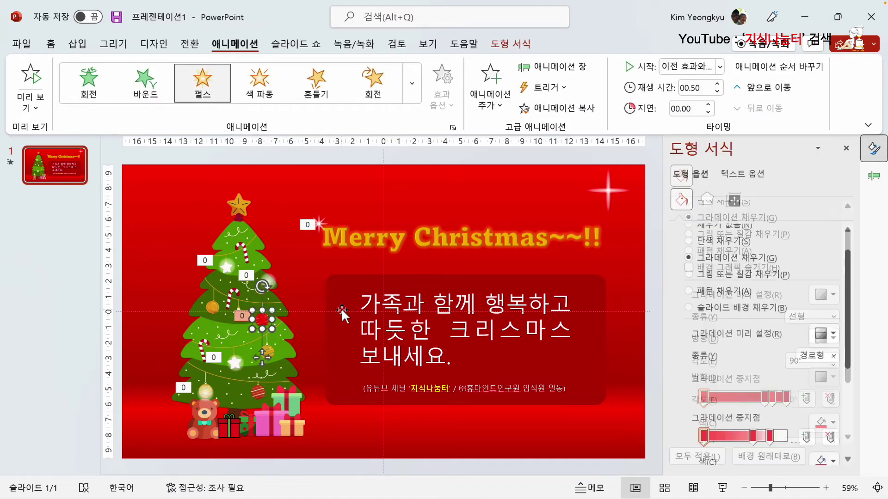
click(554, 69)
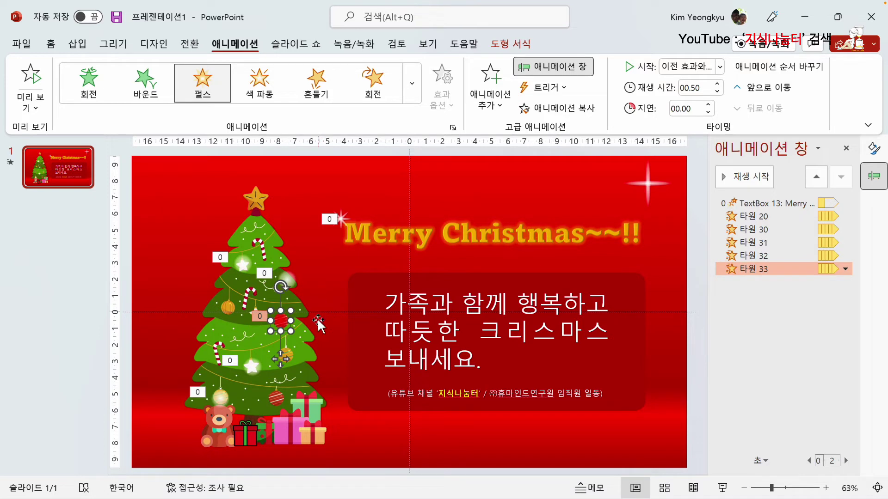
click(149, 335)
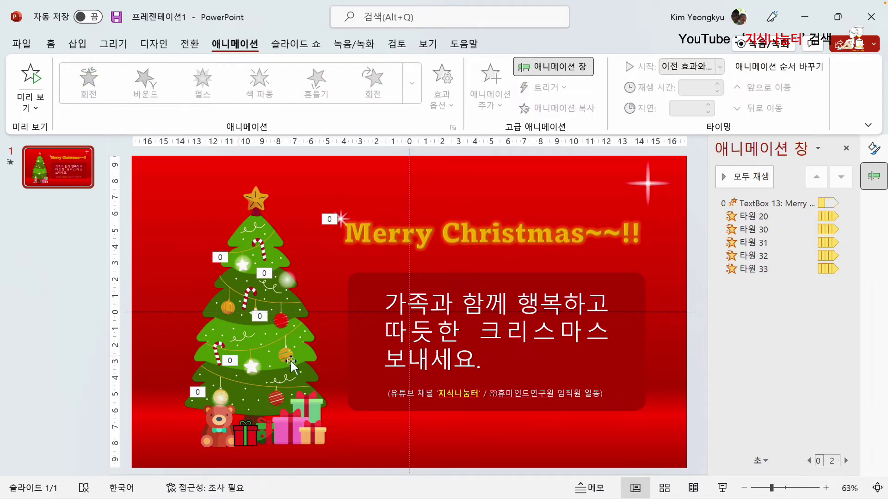
Duplicate the animated red glow five times, spreading the copies over the treetop, the upper and middle tiers, and both sides of the lower tier.
click(281, 322)
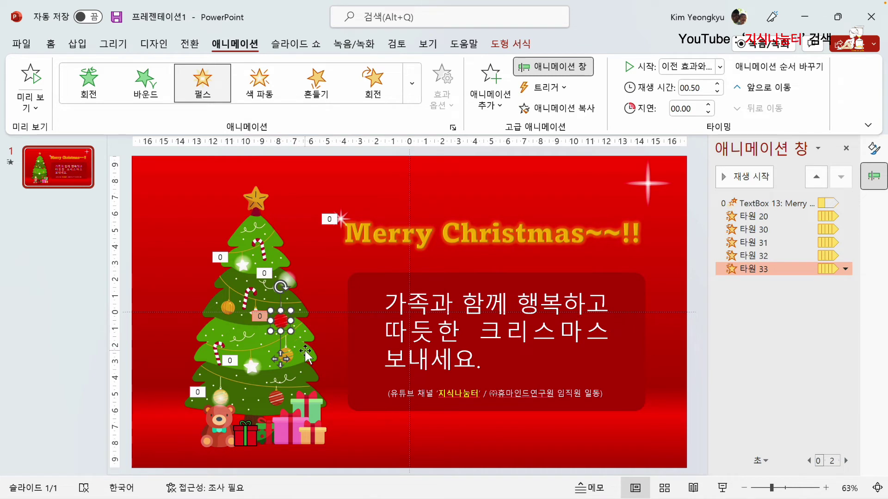
key(ctrl+d)
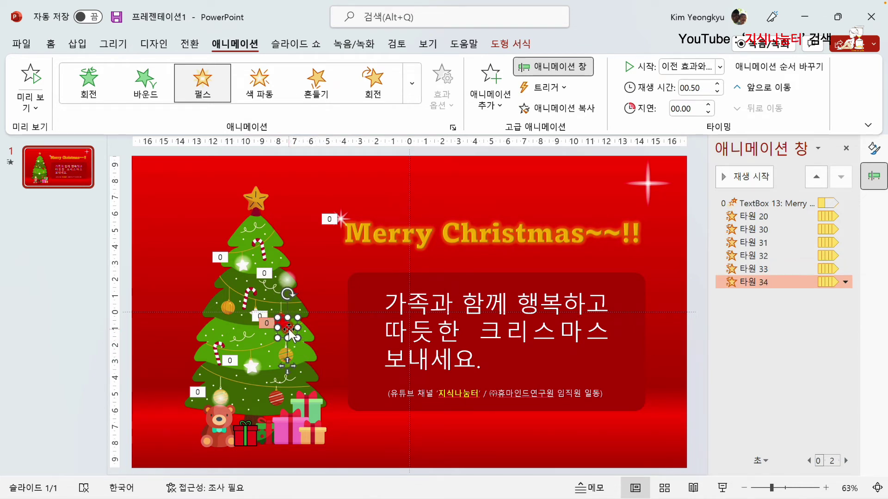
drag(289, 329, 232, 379)
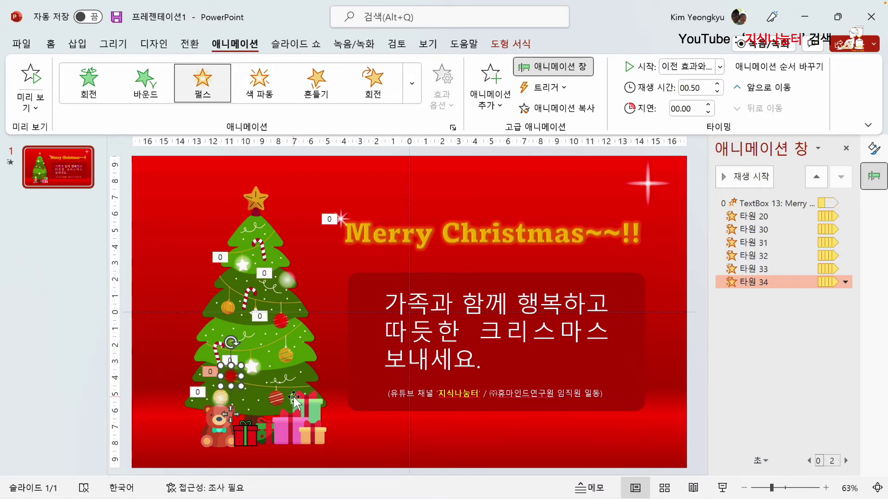
key(ctrl+d)
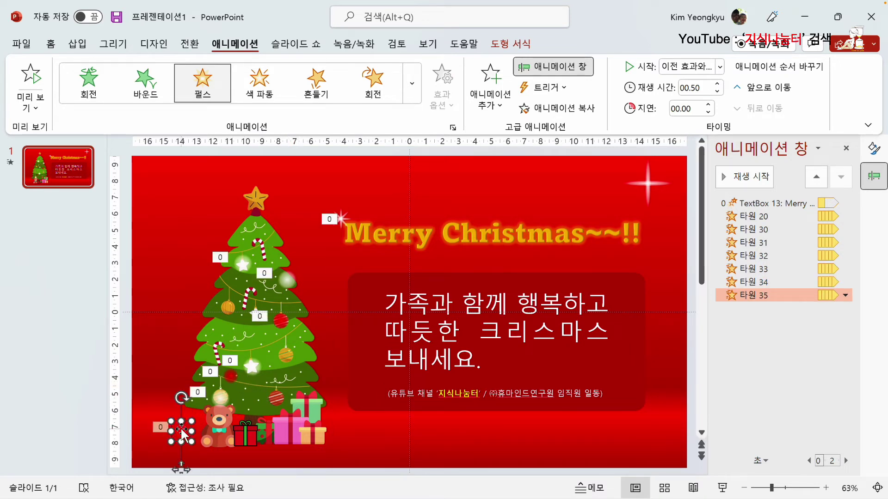
drag(183, 429, 263, 384)
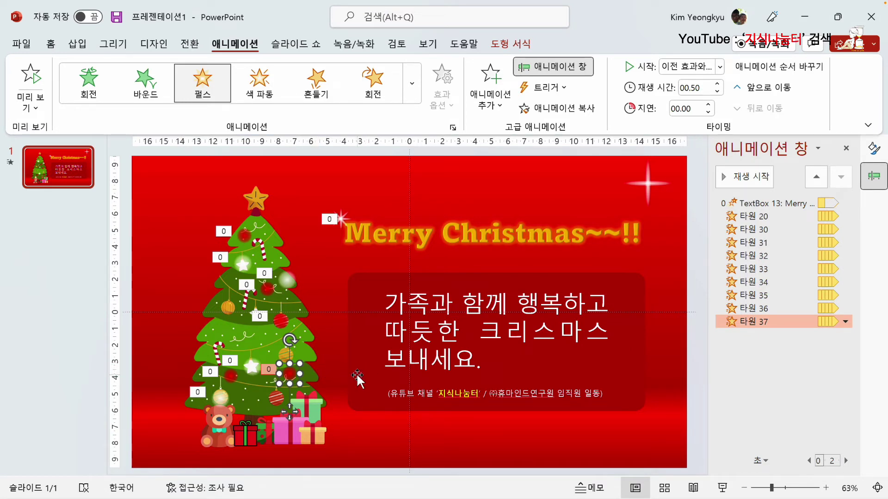
key(ctrl+d)
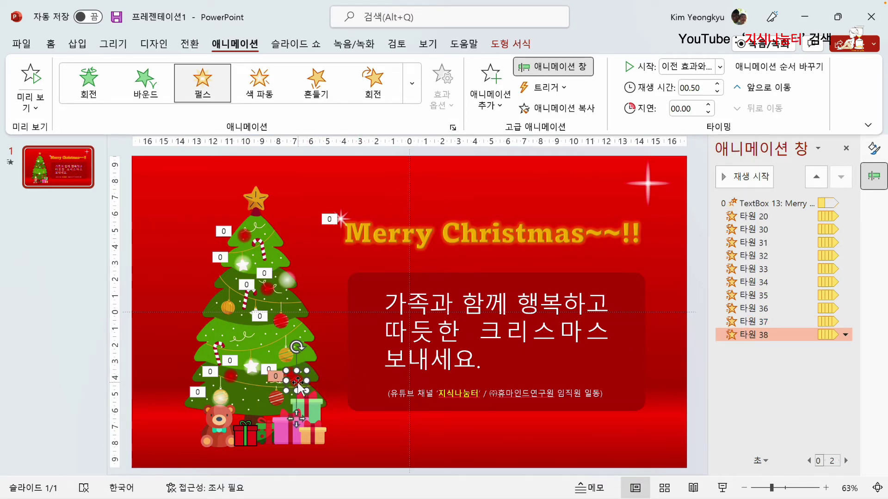
drag(295, 382, 234, 334)
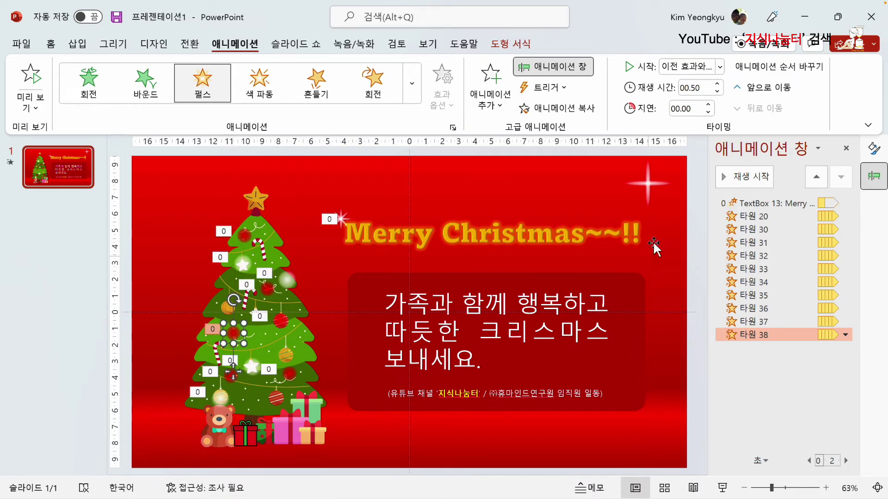
Recolor all three gradient stops of the red glow copy on the tree's left middle tier to 옥색 blue.
right_click(235, 333)
click(324, 464)
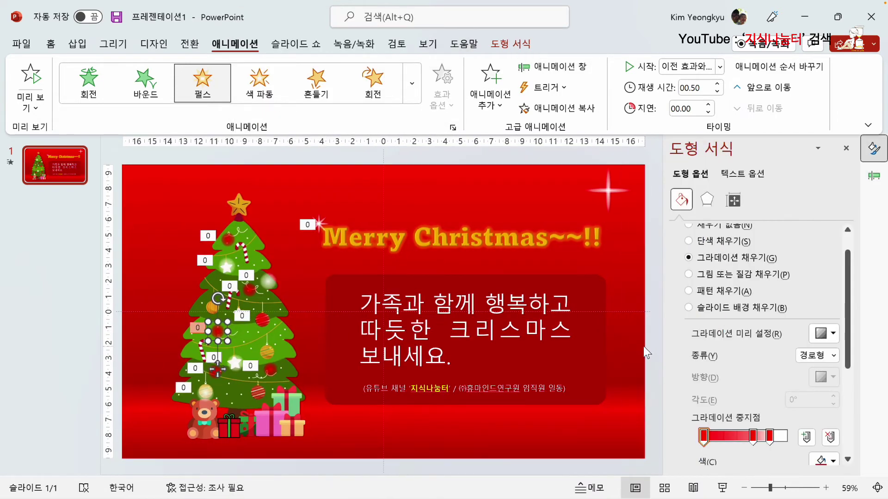
scroll(723, 374, down, 3)
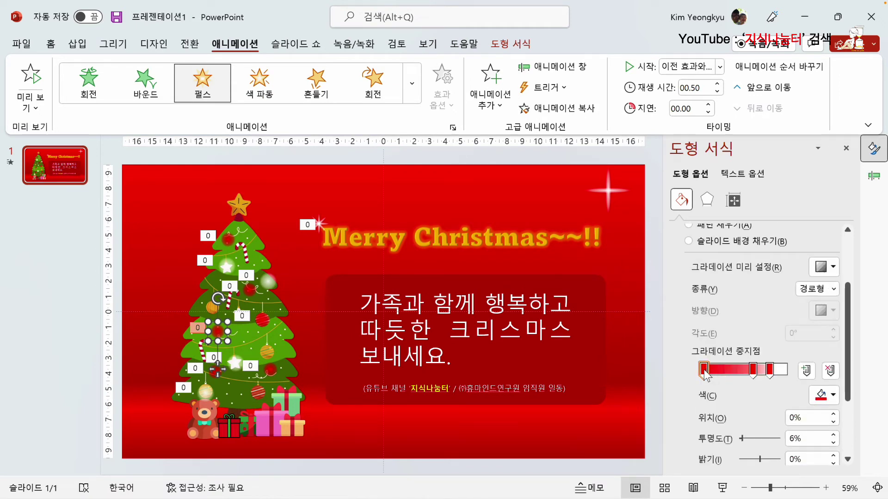
click(703, 370)
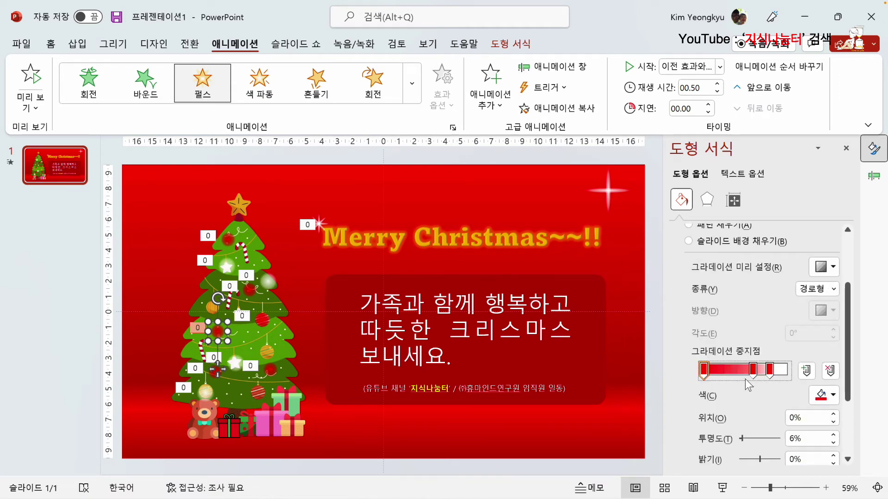
click(822, 398)
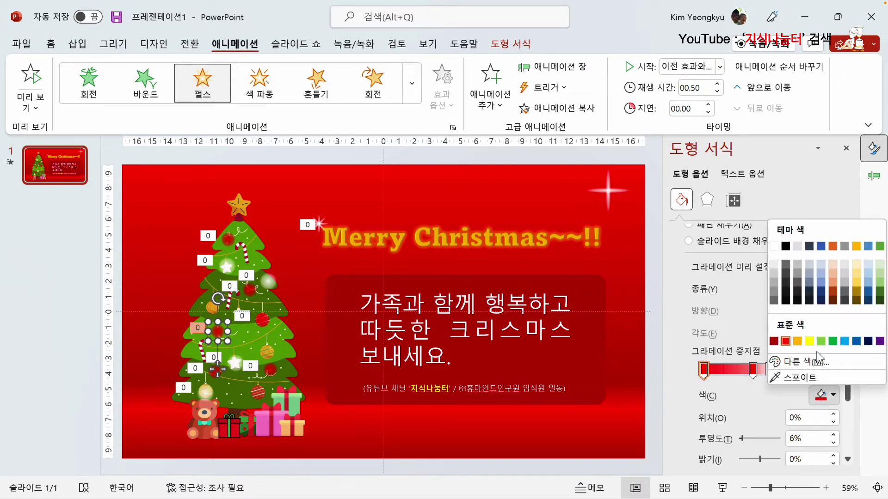
click(844, 341)
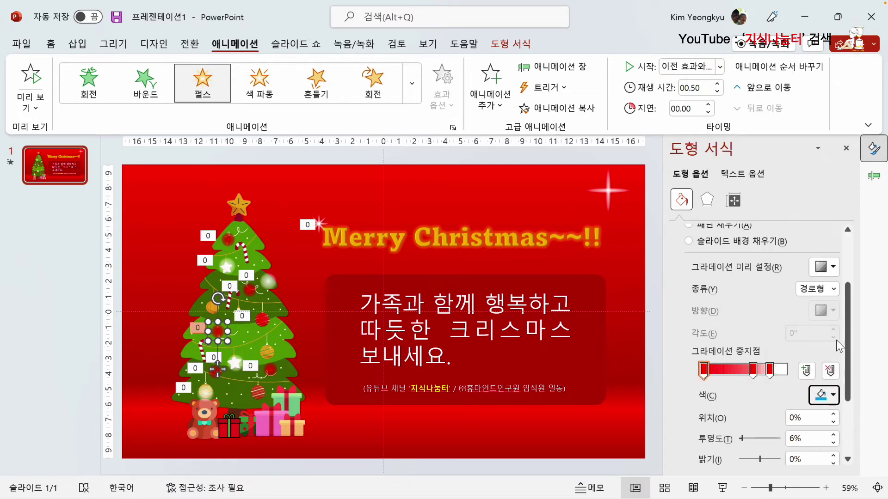
click(770, 369)
Increase the blue glow's transparency outward, with 53% on the middle gradient stop and 100% on the 80% stop.
click(704, 372)
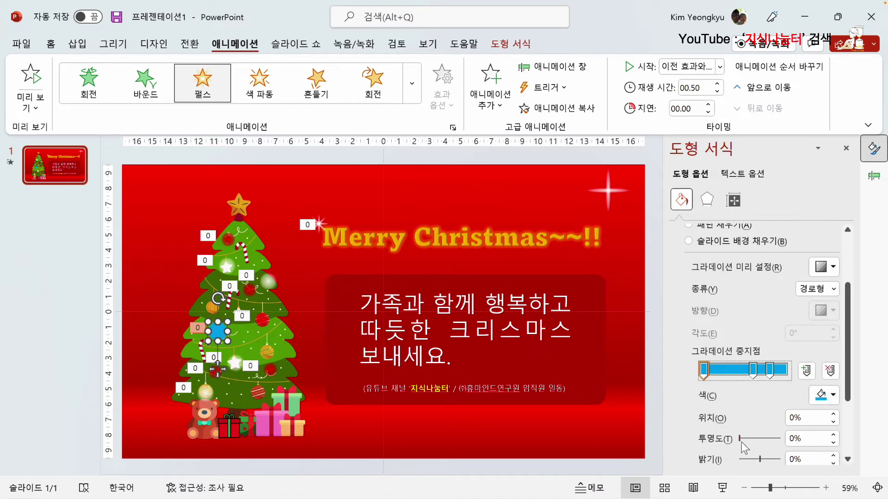
drag(740, 438, 761, 440)
click(753, 370)
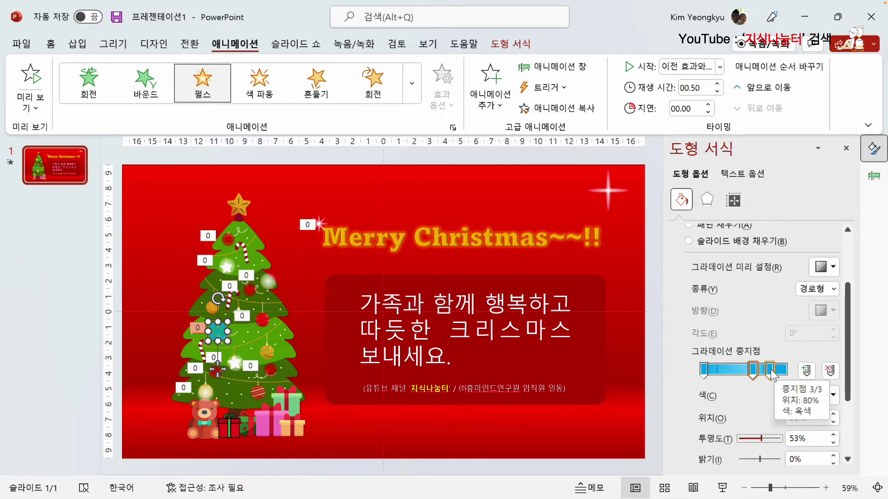
click(770, 369)
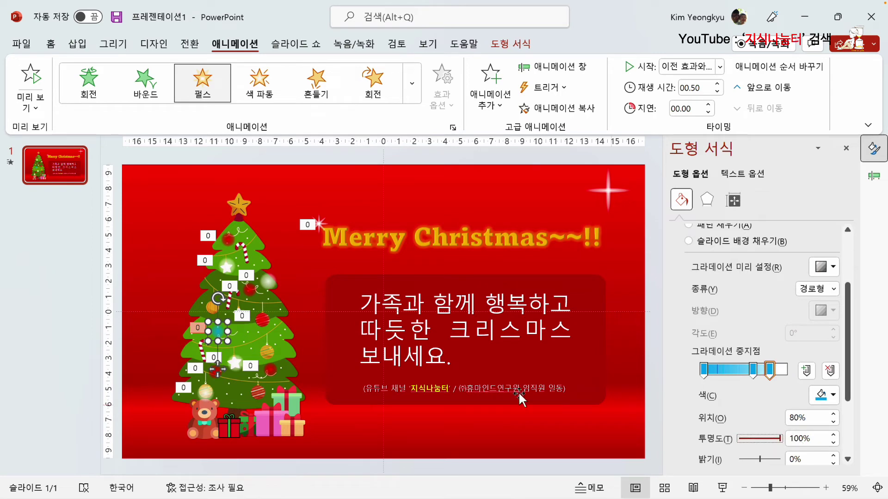
Move the blue glow slightly right, then duplicate it with its animation and place copies on the upper right and lower tiers.
click(157, 353)
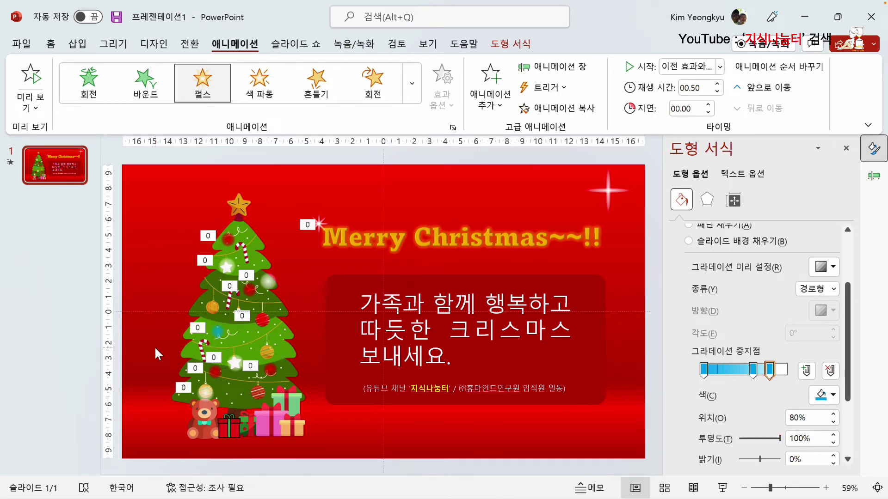
click(218, 332)
drag(217, 332, 223, 332)
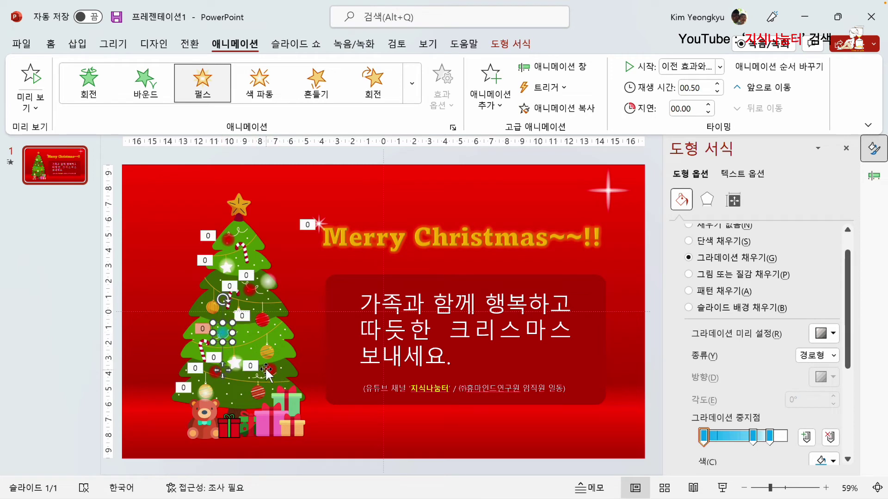
key(ctrl+d)
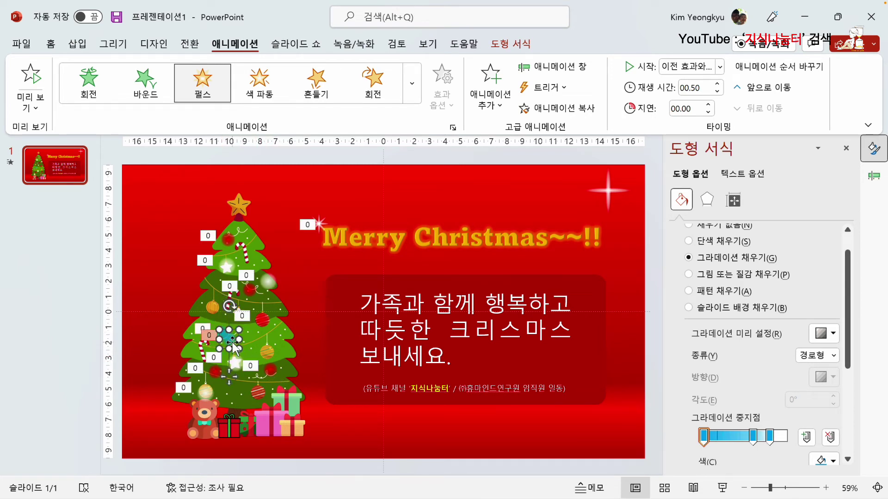
drag(230, 340, 257, 275)
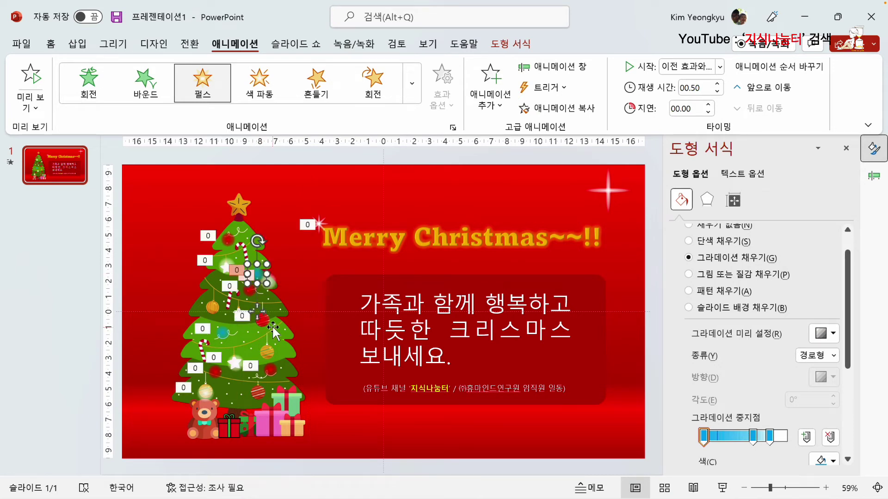
key(ctrl+d)
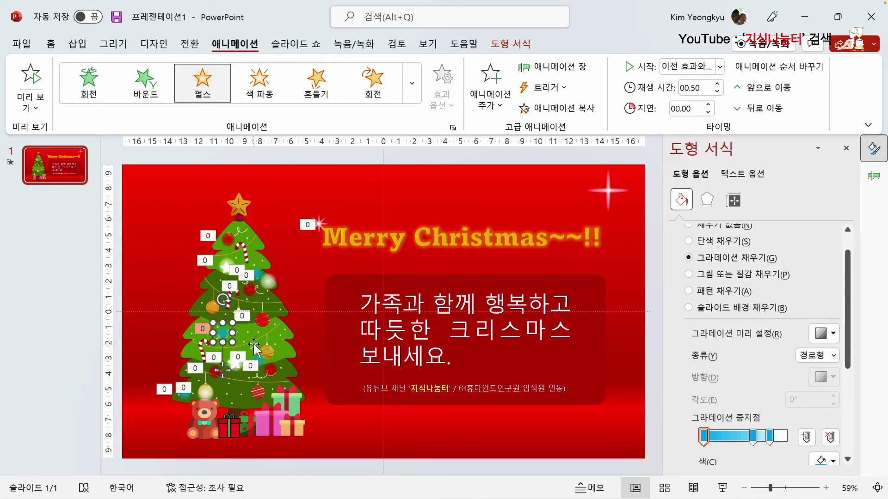
Place another copy of the blue glow beside the original on the middle tier and open the color choices of its first gradient stop.
key(ctrl+d)
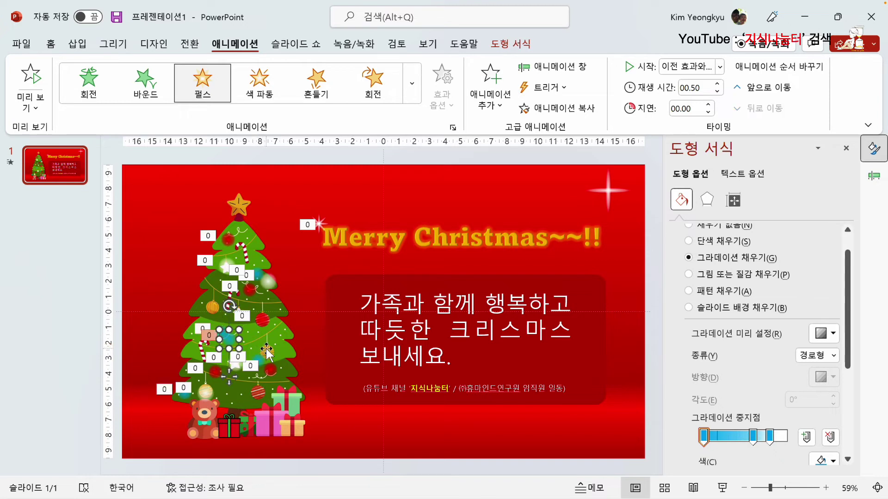
drag(230, 340, 252, 337)
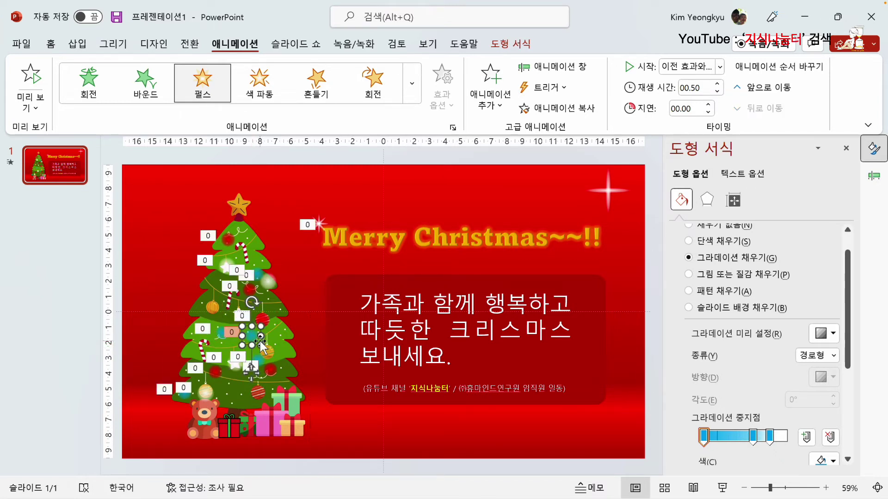
scroll(706, 395, down, 2)
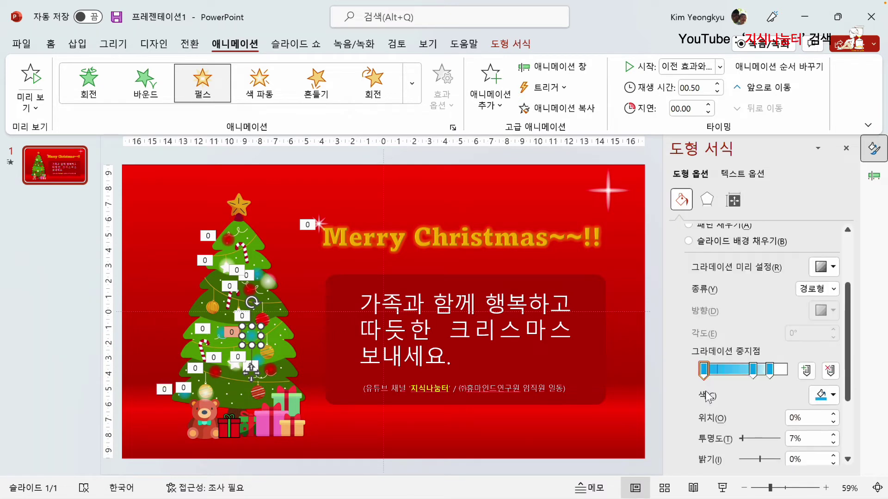
click(825, 395)
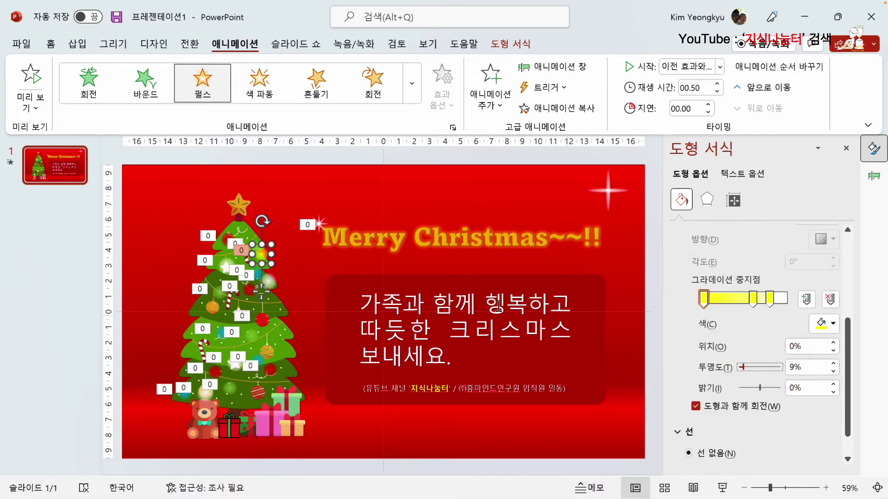
Check the color, position and transparency of the three gradient stops on the yellow glow at the tree's upper right.
click(704, 306)
click(753, 305)
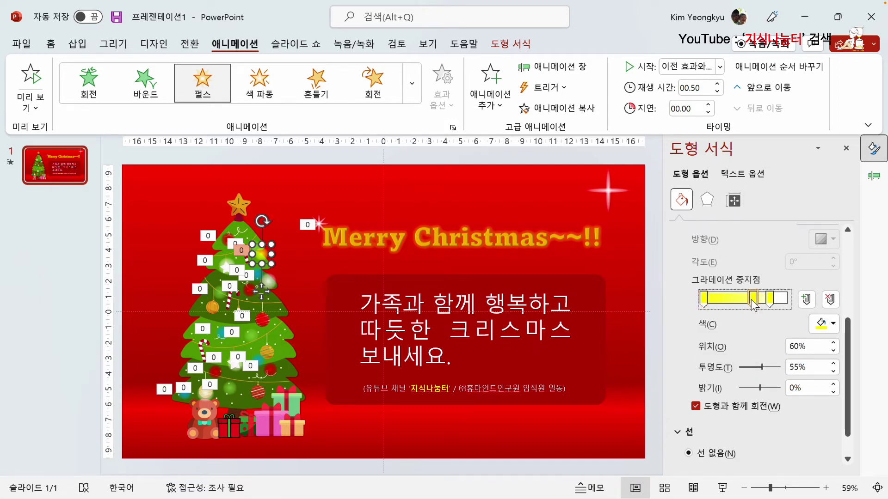
click(771, 300)
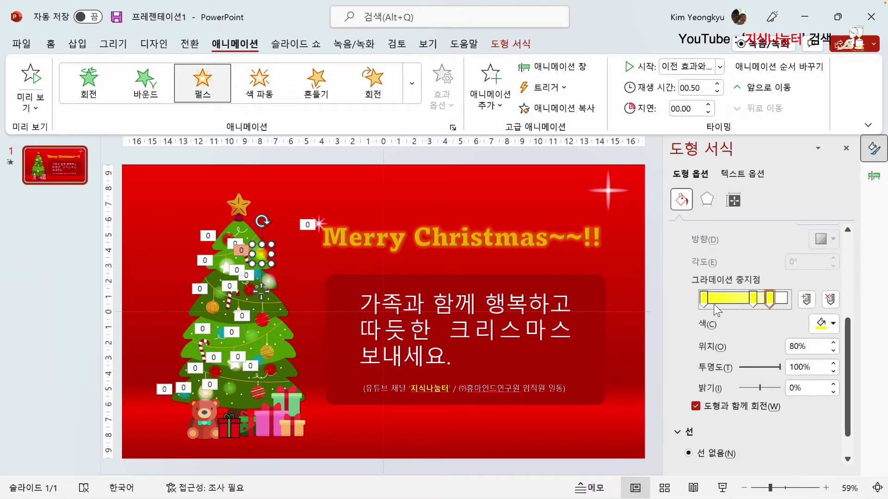
Duplicate the animated yellow glow on the upper right tier and place the copy near the middle of the lower tier.
click(295, 266)
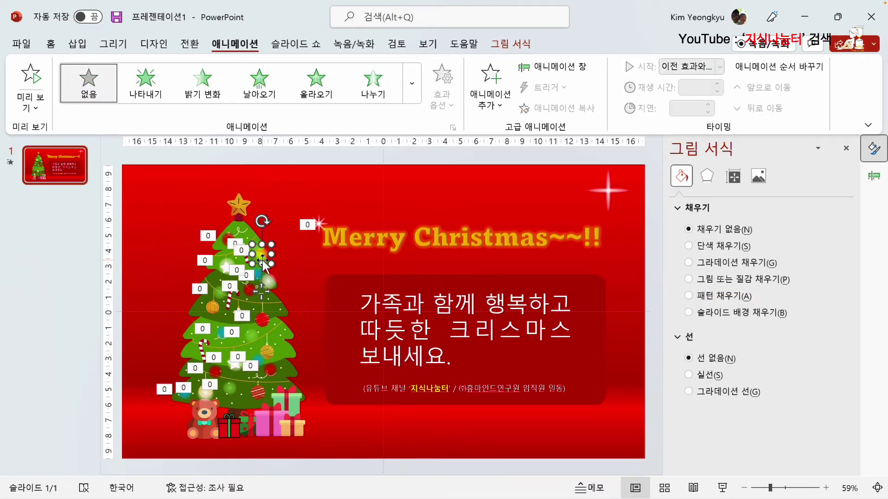
click(263, 261)
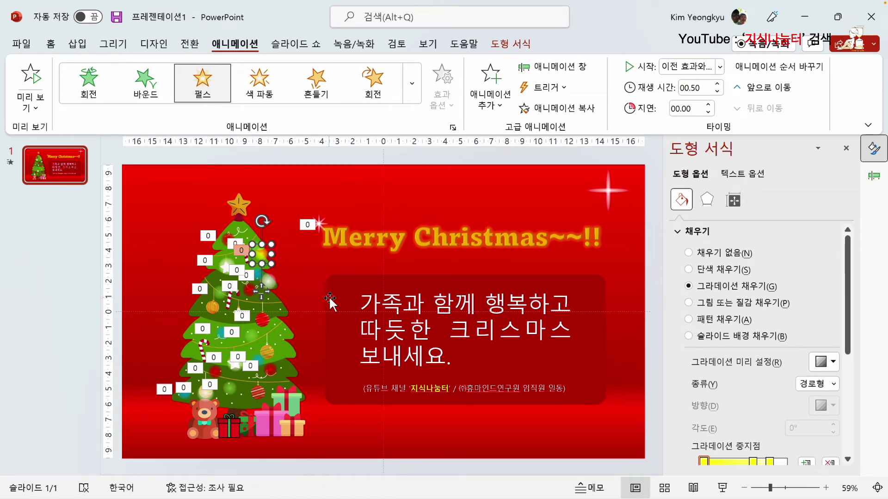
key(ctrl+d)
drag(268, 262, 230, 348)
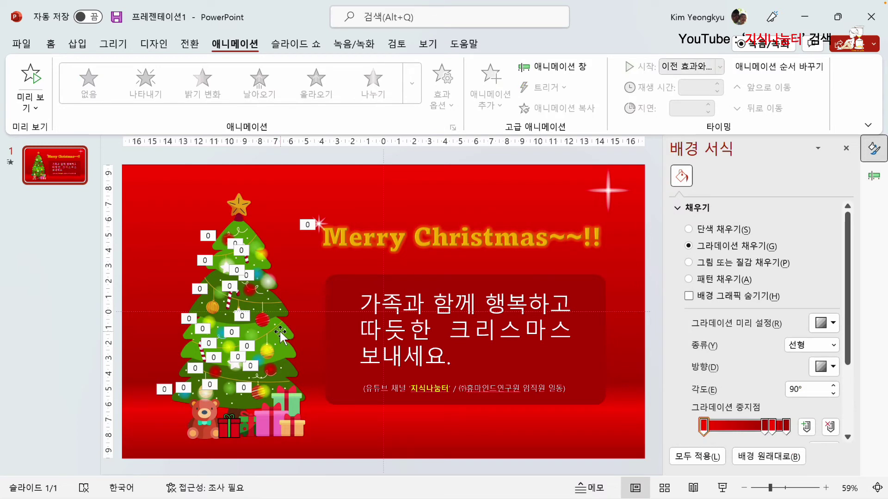
Review the three gradient stops of the white glow on the tree's upper right side.
click(269, 282)
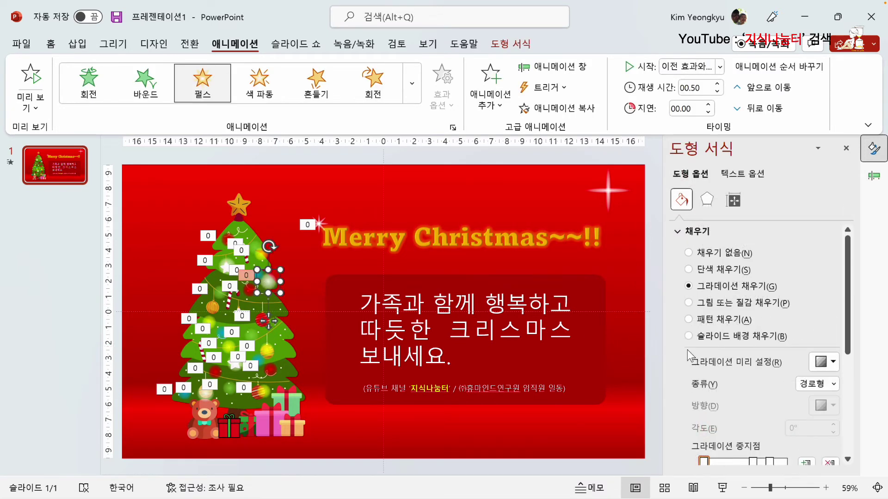
scroll(746, 366, down, 3)
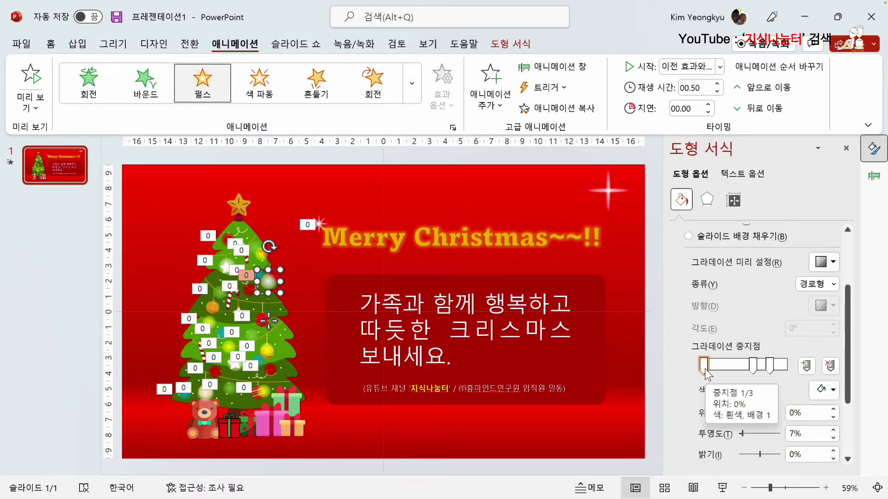
click(753, 367)
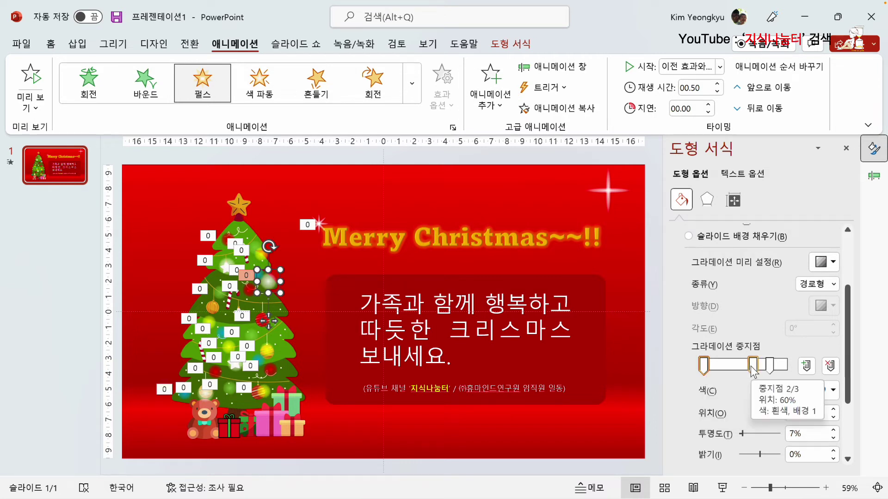
click(770, 366)
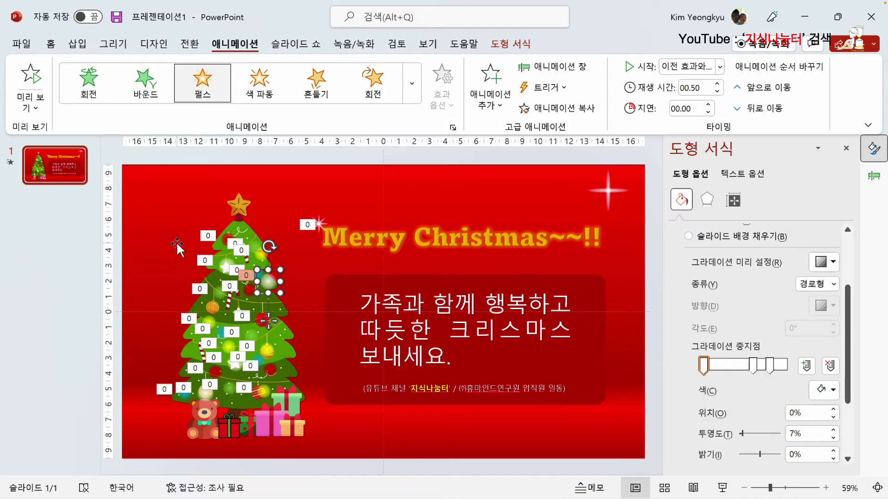
Show the list of slide animations, starting from the title's animation.
click(170, 273)
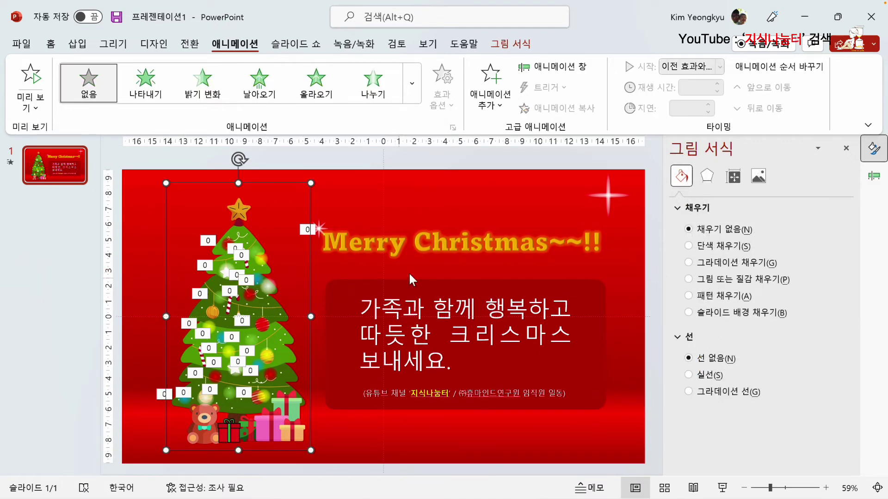
click(554, 66)
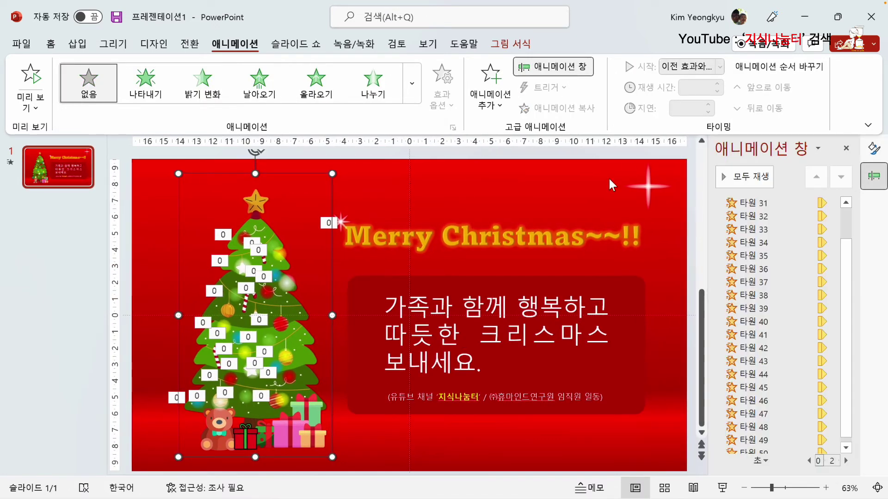
scroll(773, 295, down, 1)
scroll(773, 295, up, 2)
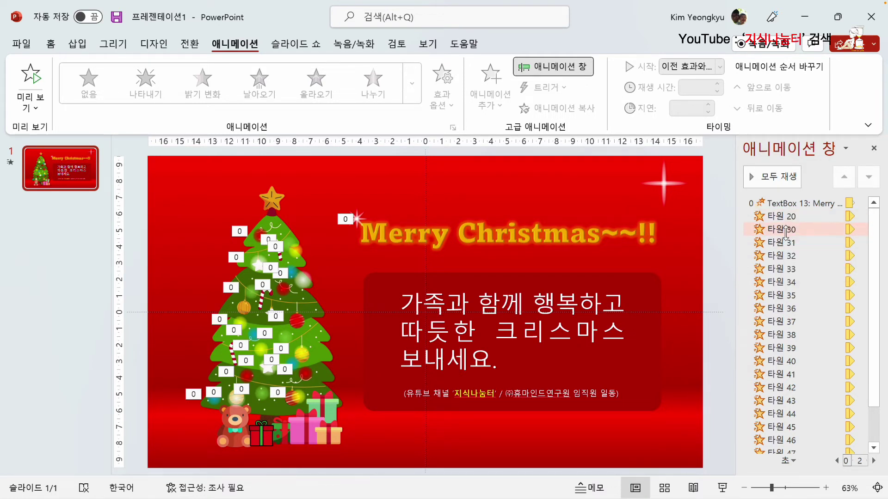
Set the pulse duration of 타원 30, 33, 36, 39, 42, 45 and 48 to 1초(빠르게).
click(784, 230)
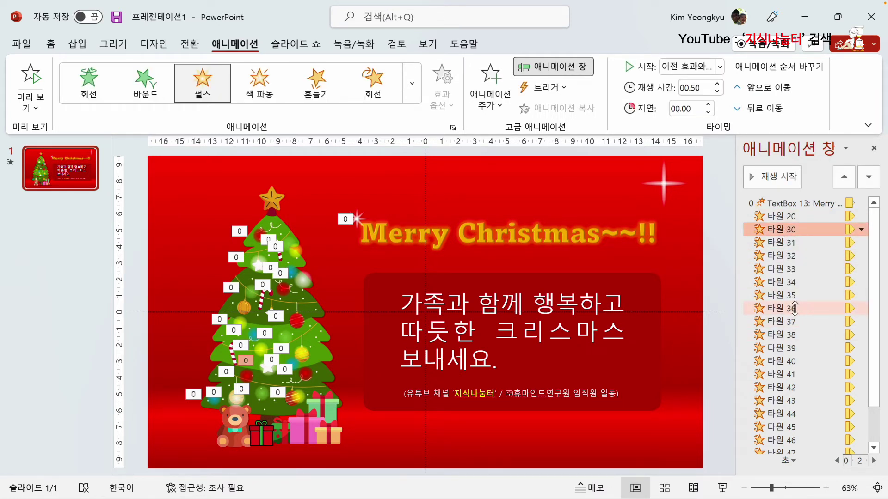
ctrl+click(785, 270)
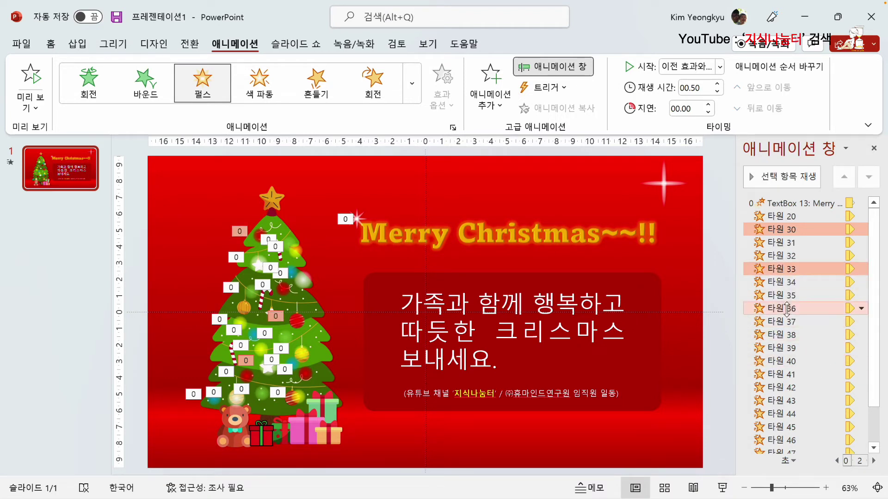
ctrl+click(786, 309)
ctrl+click(788, 349)
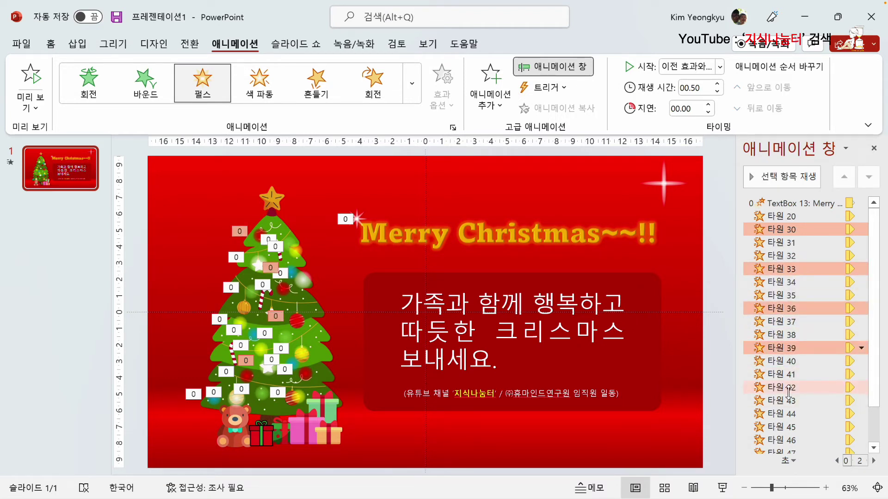
ctrl+click(788, 388)
ctrl+click(795, 429)
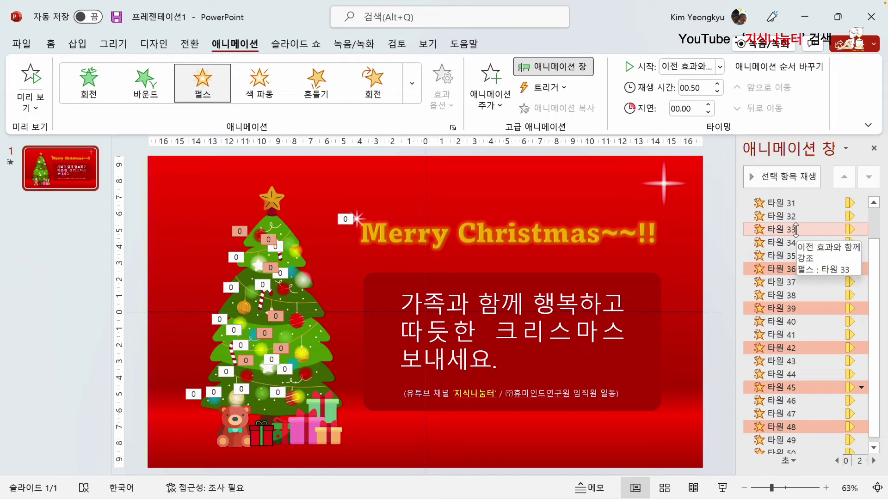
right_click(795, 229)
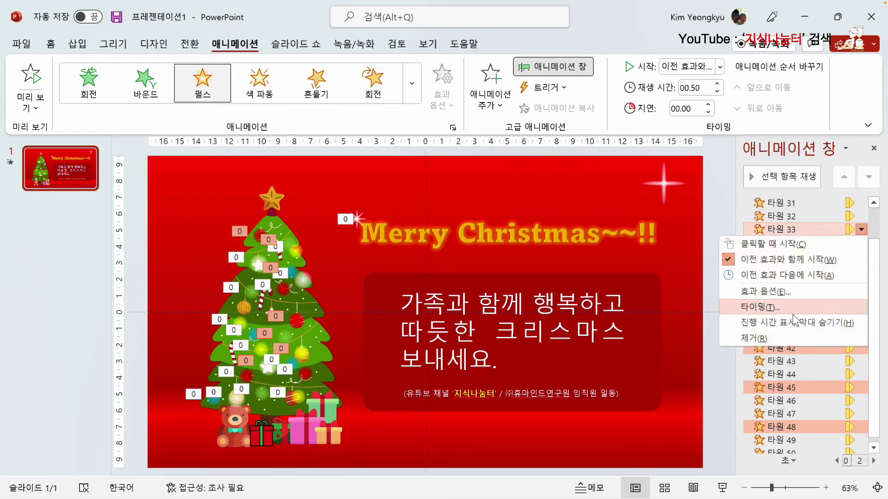
click(766, 310)
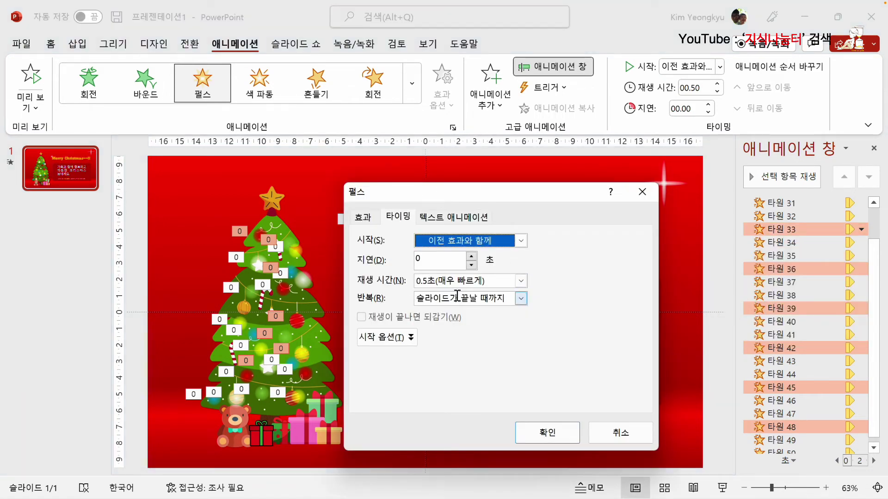
click(521, 281)
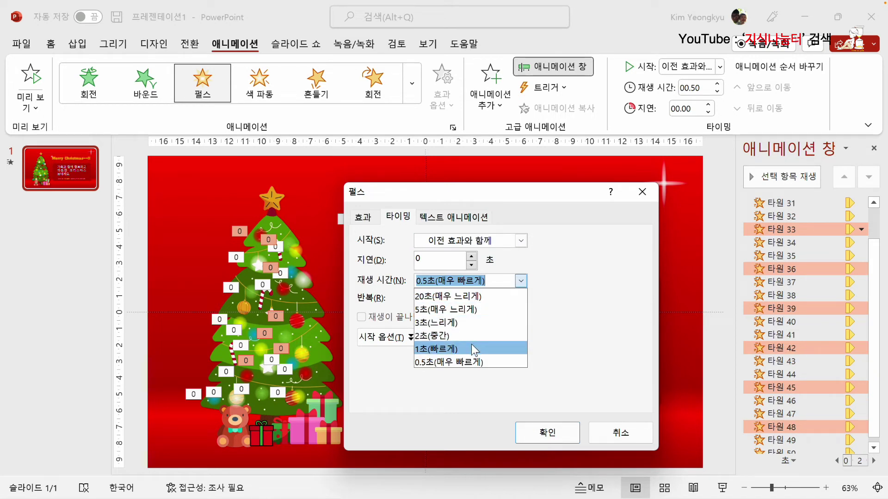
click(474, 350)
click(550, 432)
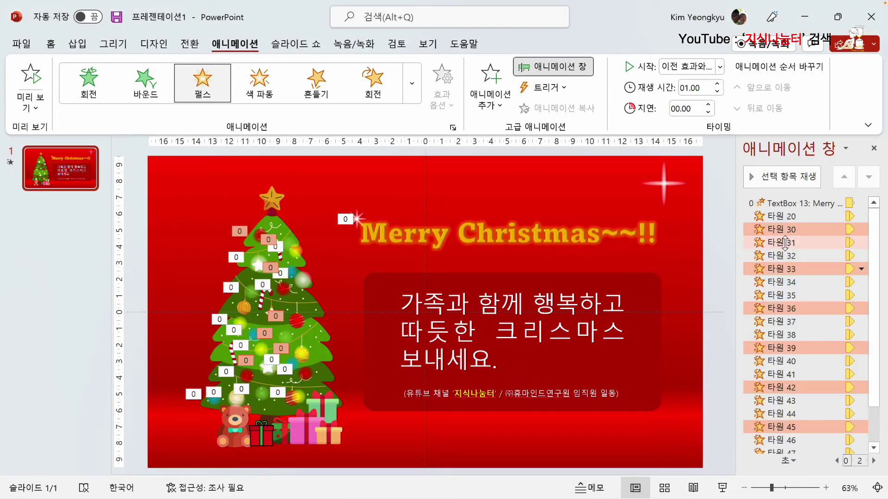
Set the pulse duration of 타원 31, 34, 37, 40, 43 and 46 to 2초(중간).
click(785, 242)
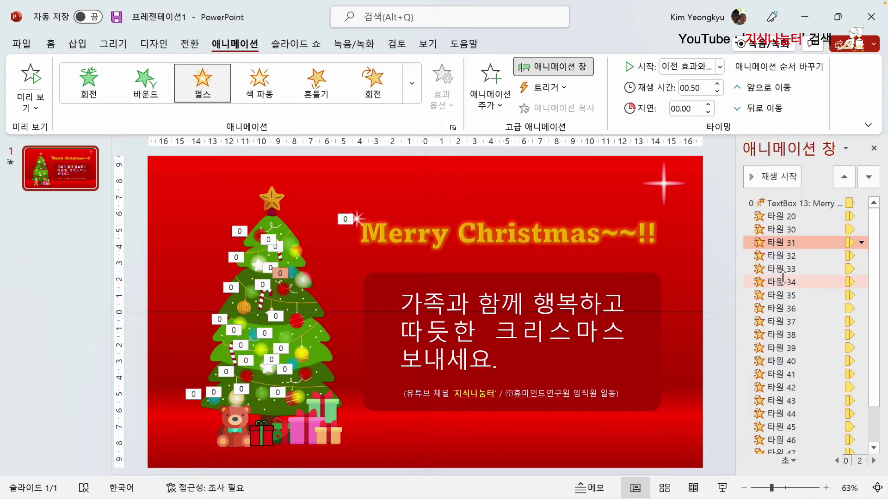
ctrl+click(781, 280)
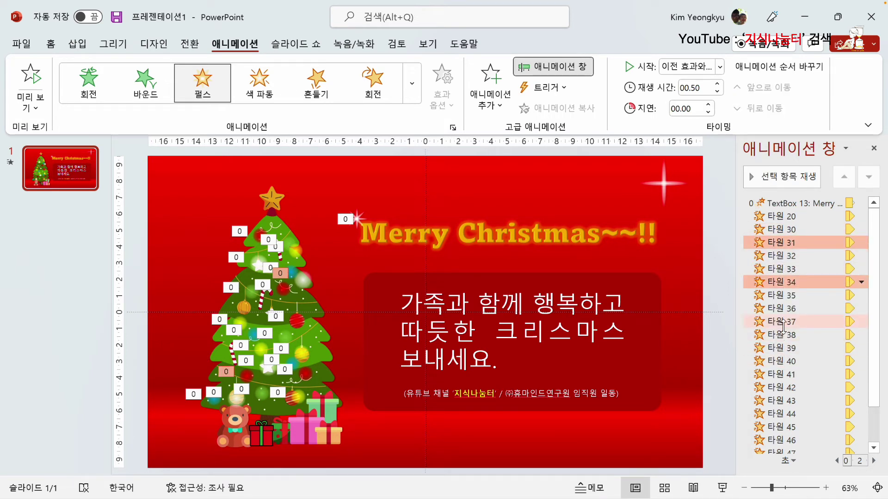
ctrl+click(782, 324)
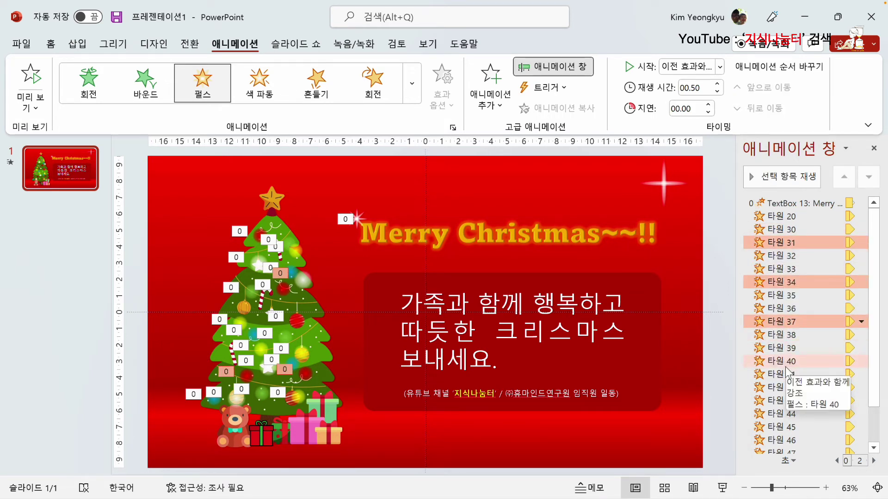
ctrl+click(788, 363)
ctrl+click(792, 401)
ctrl+click(788, 441)
right_click(806, 325)
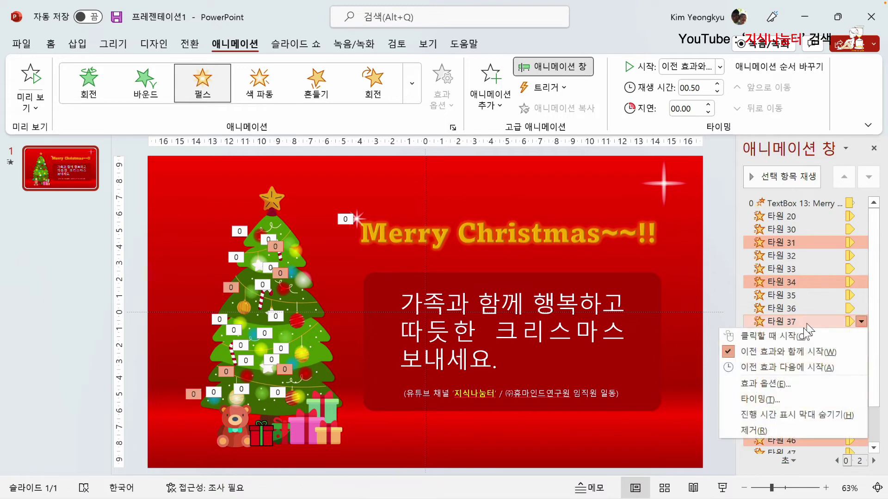
click(769, 398)
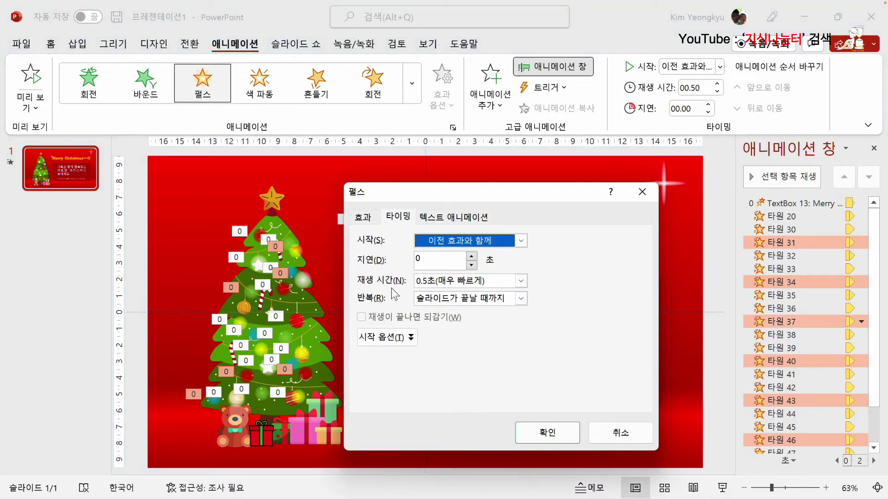
click(520, 284)
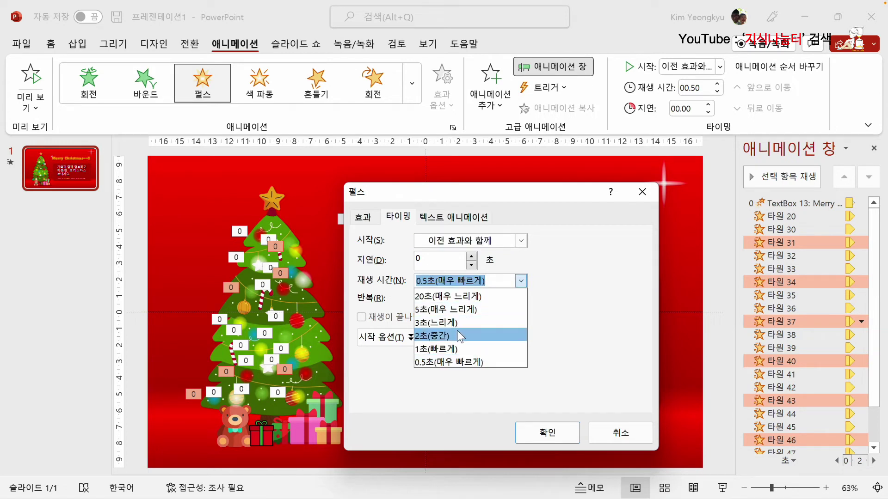
click(457, 337)
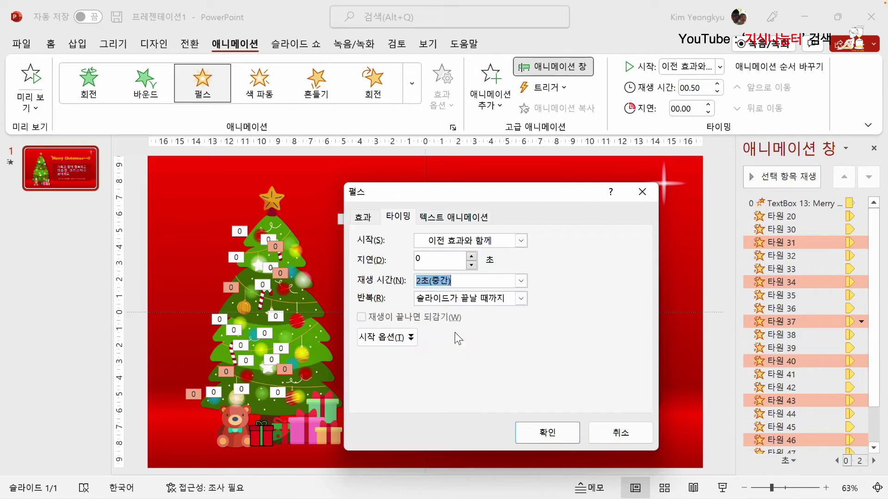
click(546, 432)
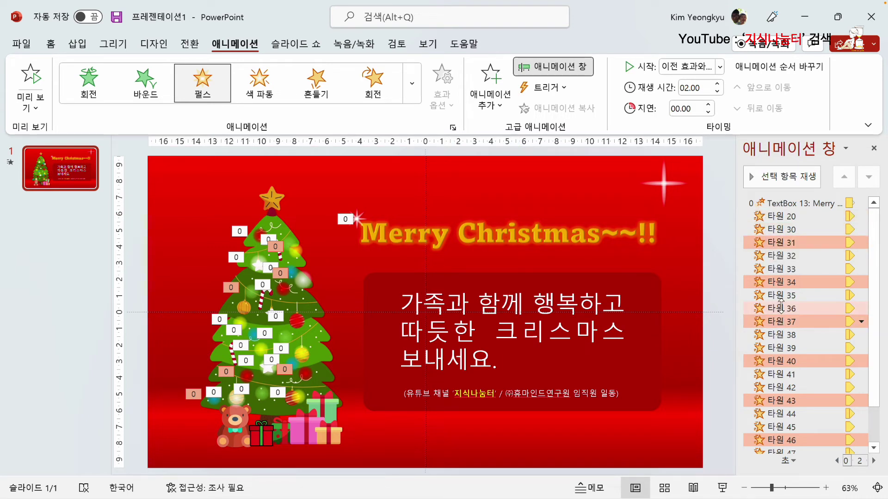
Set the pulse duration of 타원 39 to 5초(매우 느리게).
click(780, 308)
click(780, 269)
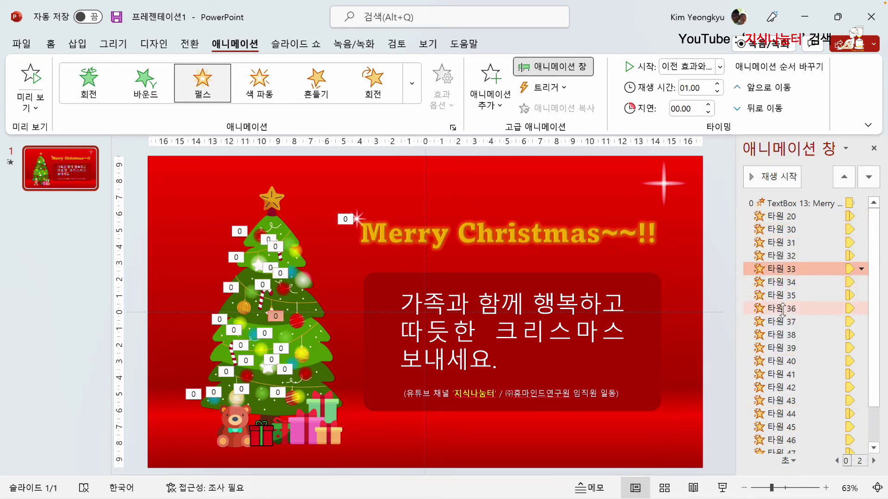
click(775, 348)
right_click(776, 348)
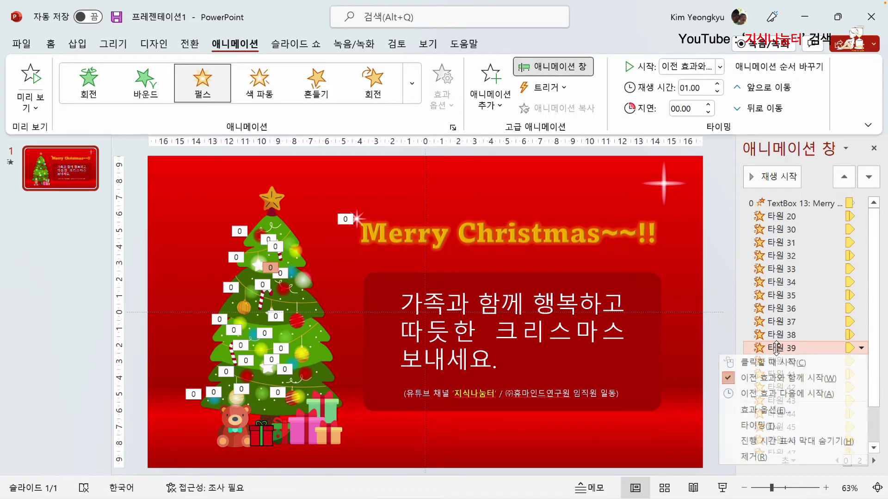
click(768, 426)
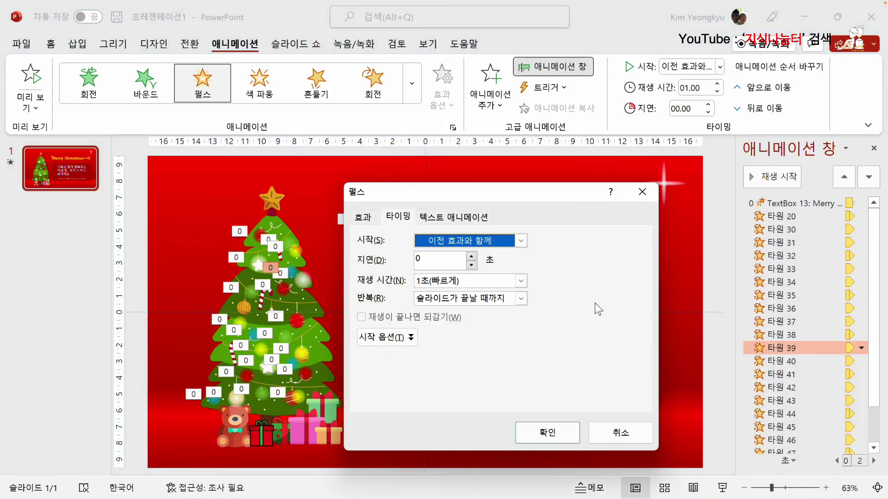
click(521, 282)
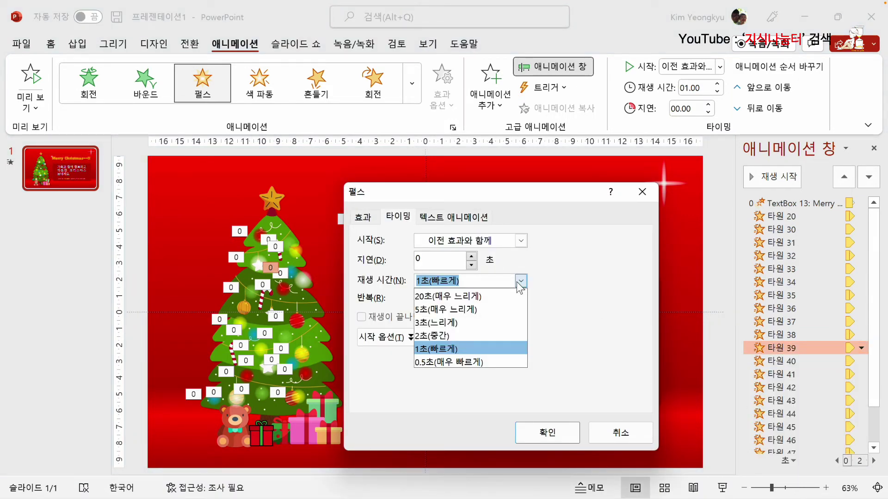
click(453, 309)
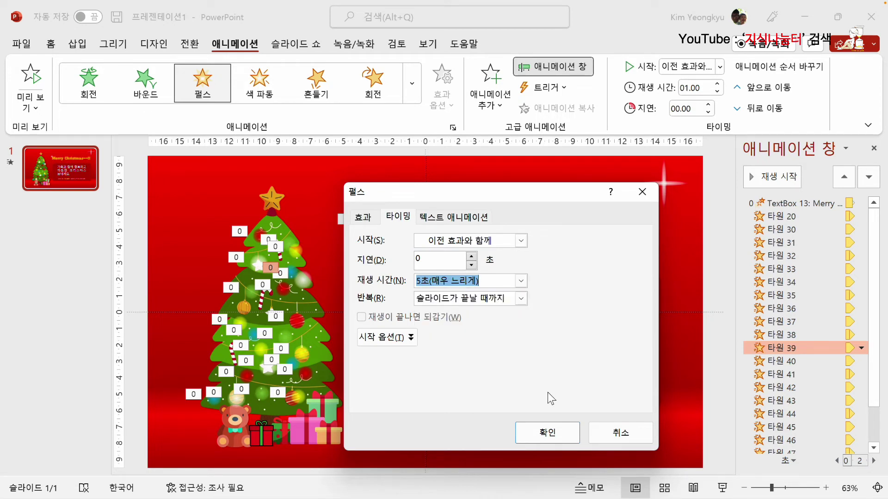
click(547, 433)
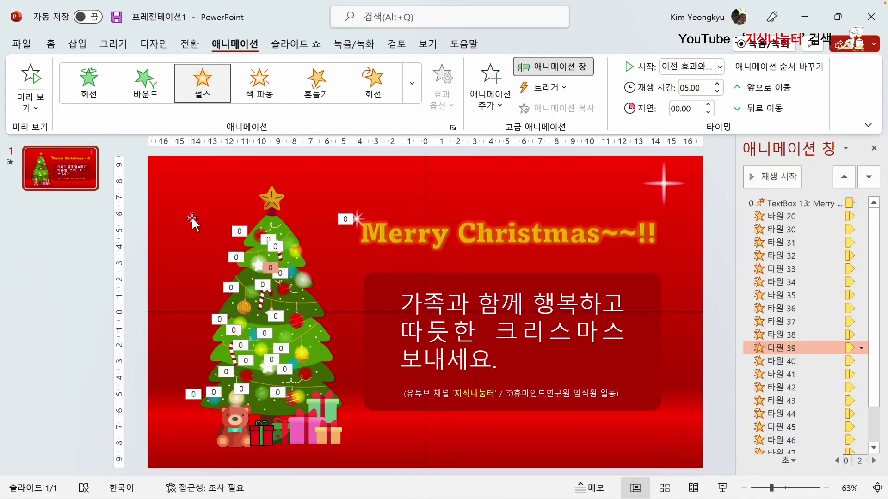
Preview all of the slide's animations with nothing selected.
click(190, 215)
click(175, 198)
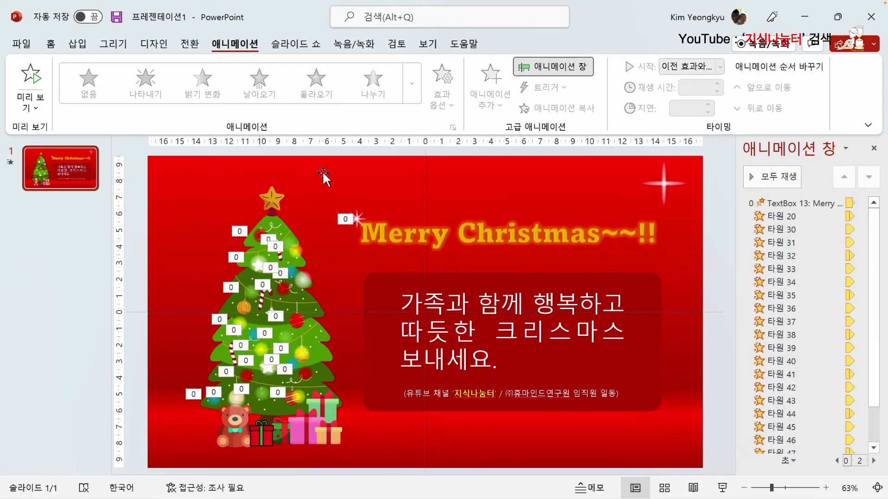
click(31, 76)
click(186, 202)
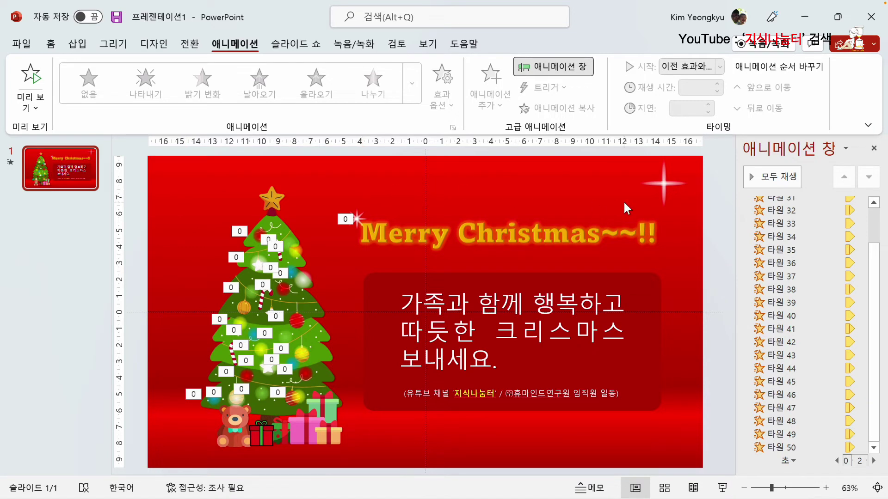
Apply the 펄스 emphasis animation to the large white sparkle in the slide's upper right corner.
click(662, 185)
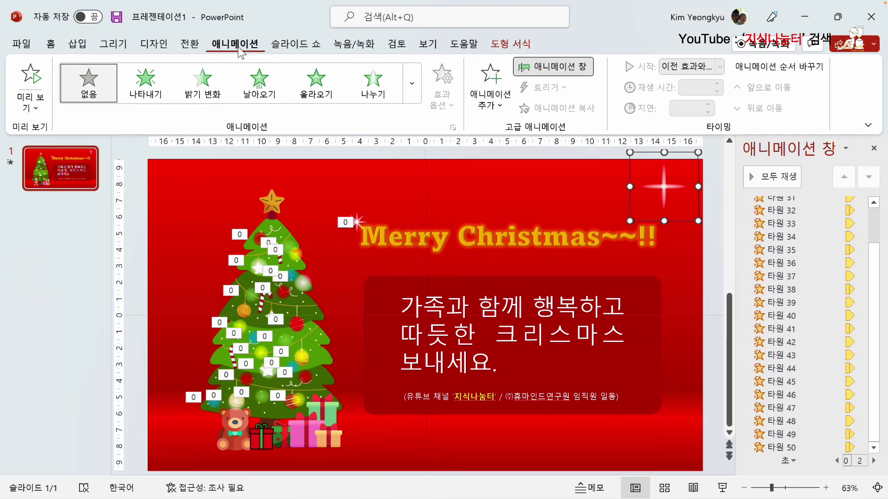
click(412, 94)
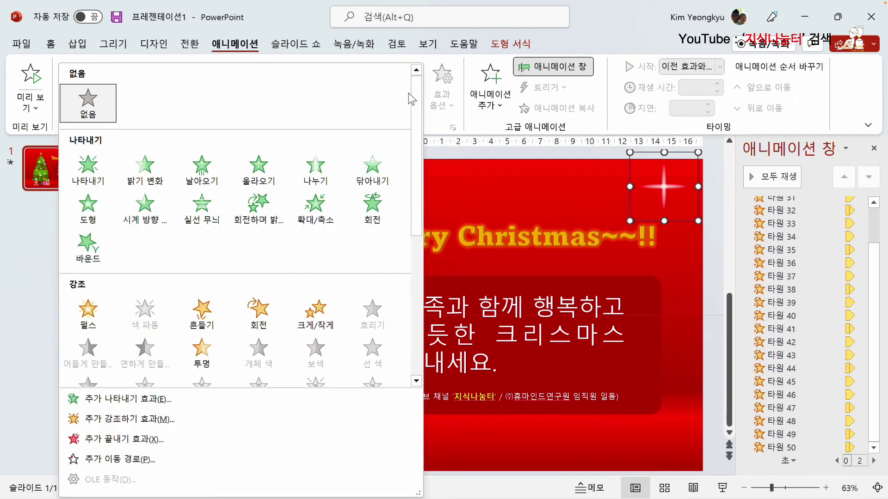
click(92, 318)
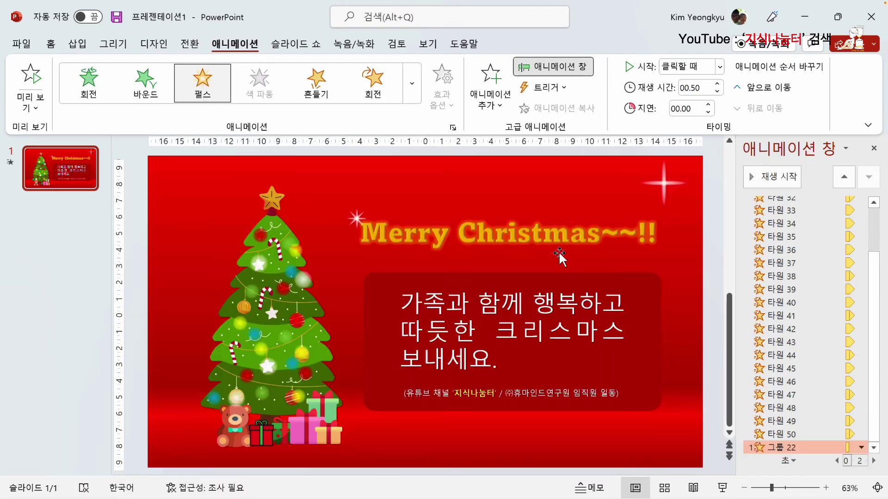
Make the corner sparkle's pulse start 이전 효과와 함께 with a 0.5-second delay and repeat 슬라이드가 끝날 때까지.
click(656, 190)
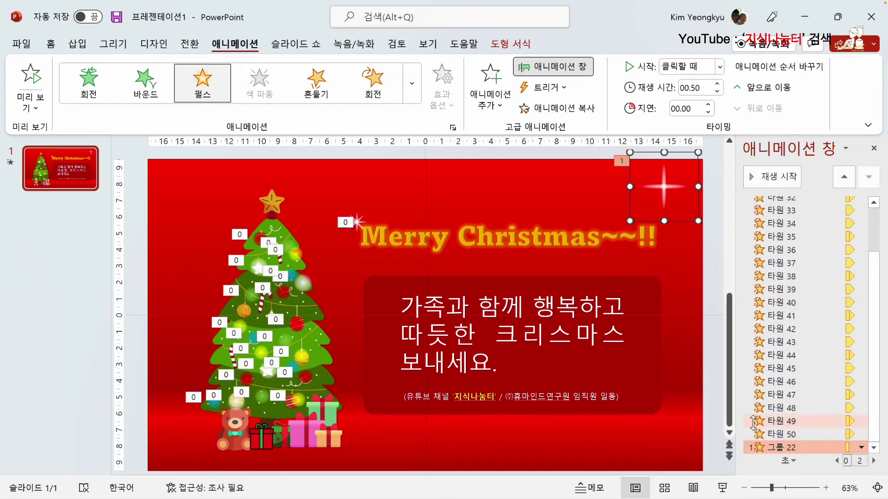
click(790, 447)
right_click(786, 447)
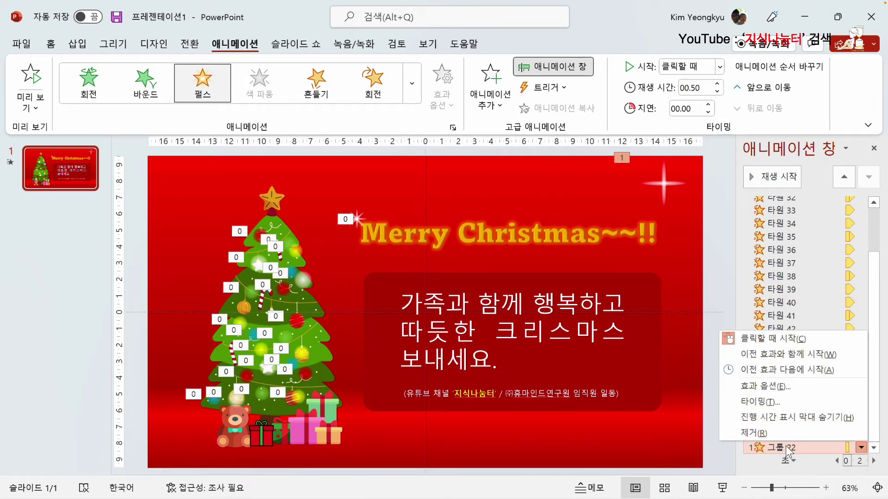
click(760, 401)
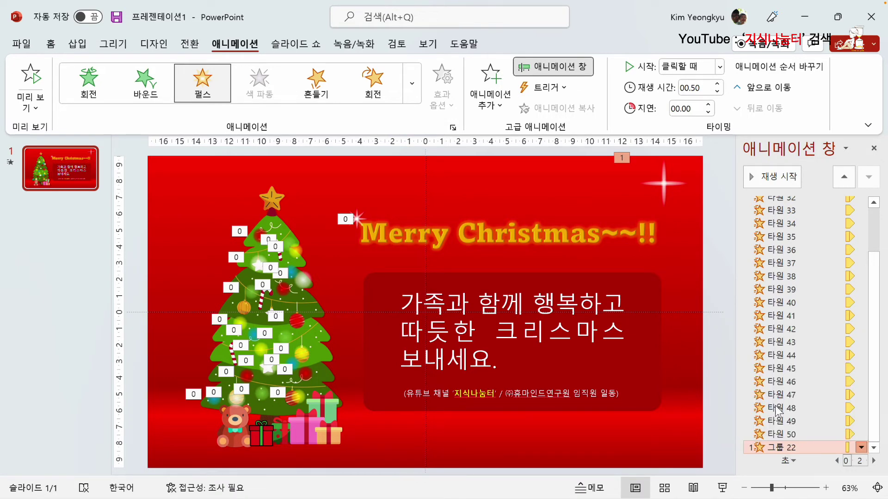
drag(402, 197, 203, 197)
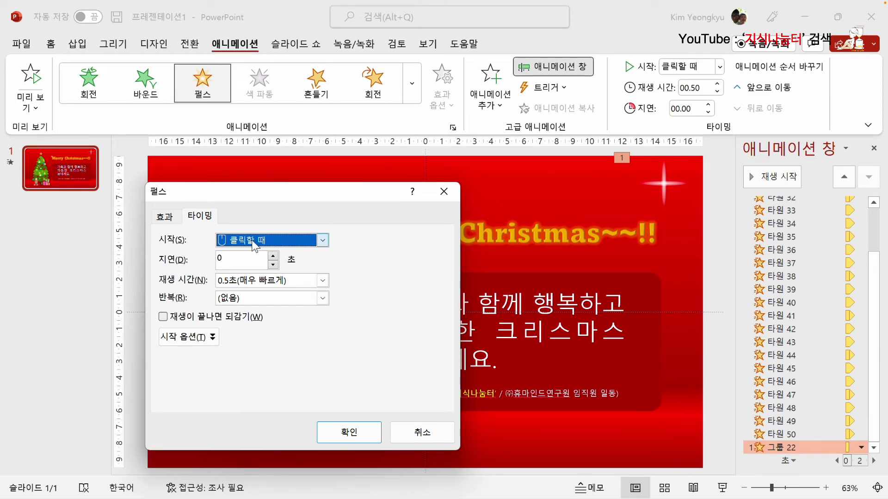
click(323, 240)
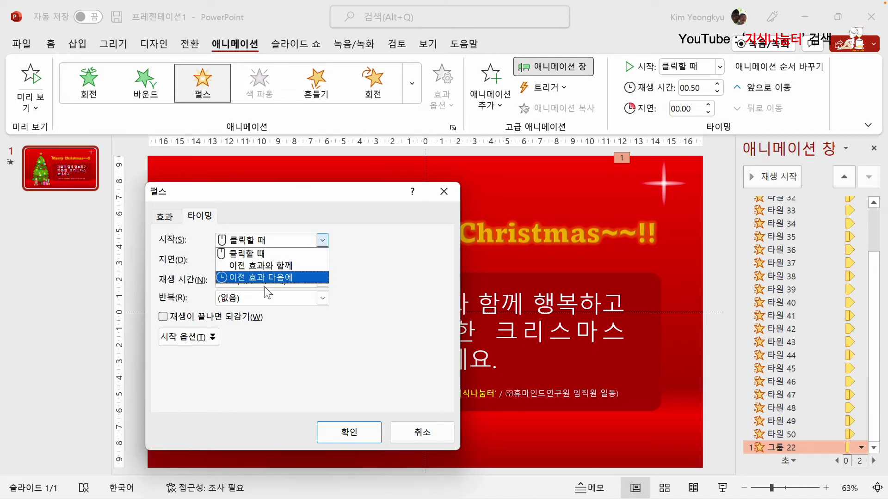
click(268, 264)
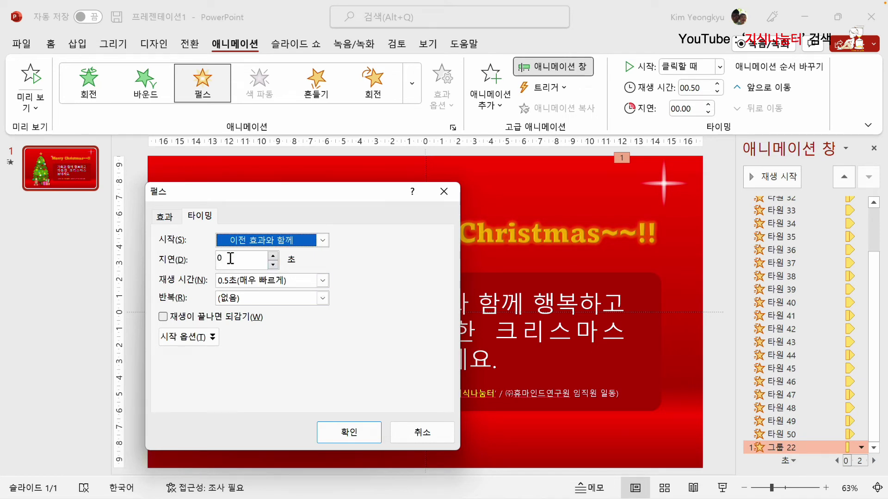
click(273, 256)
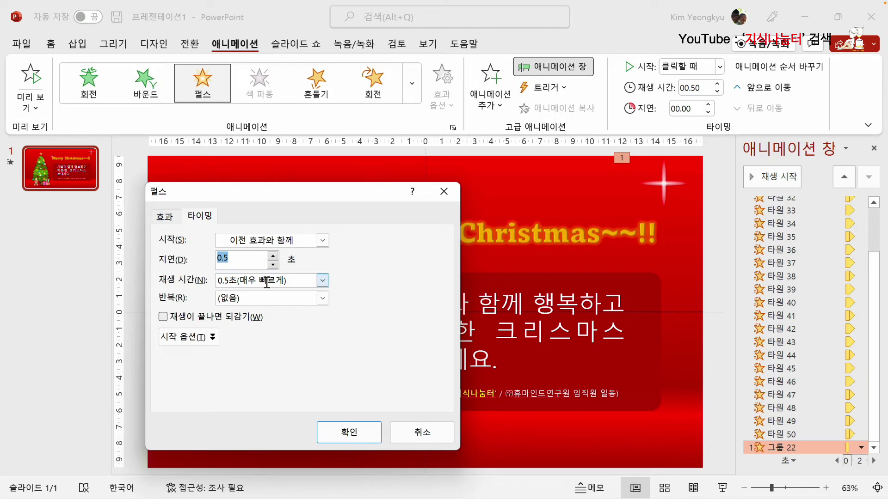
click(317, 299)
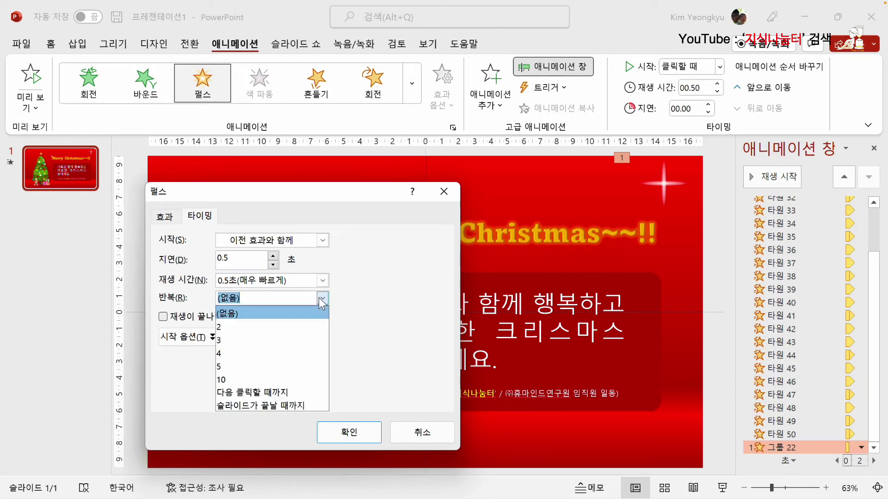
click(288, 406)
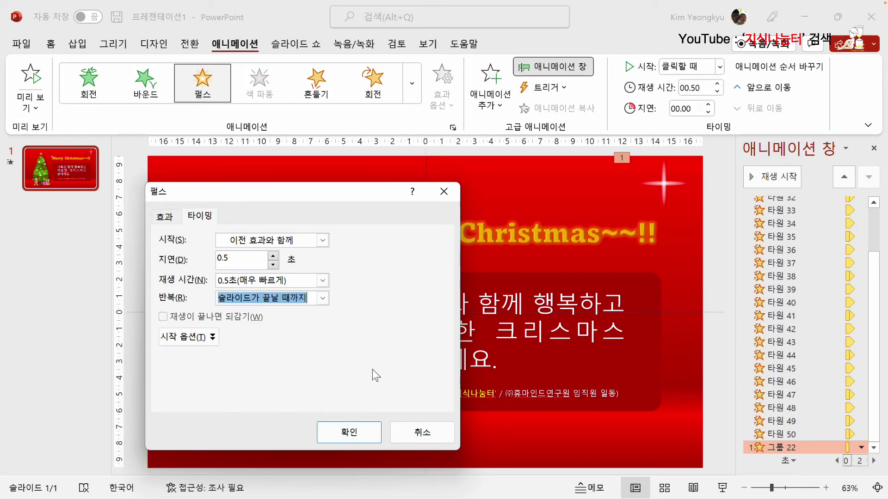
click(360, 429)
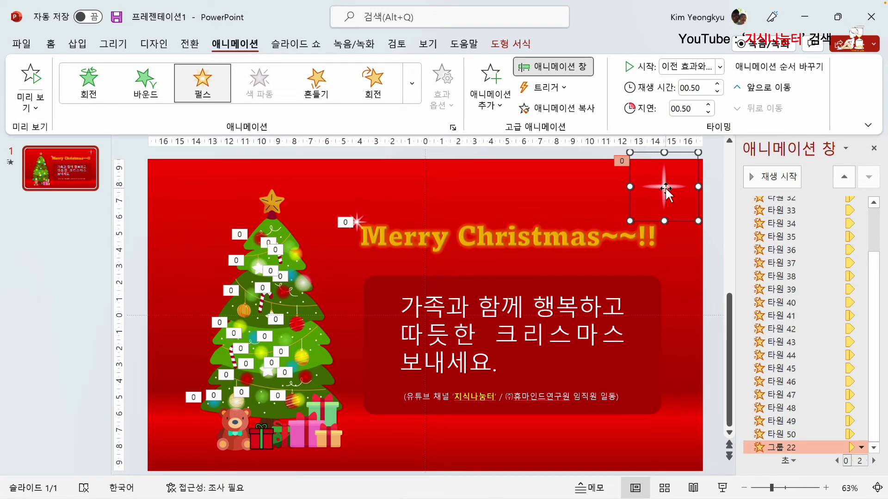
Duplicate the animated corner sparkle, shrink the copy and place it beside the star on top of the tree.
drag(664, 186, 422, 191)
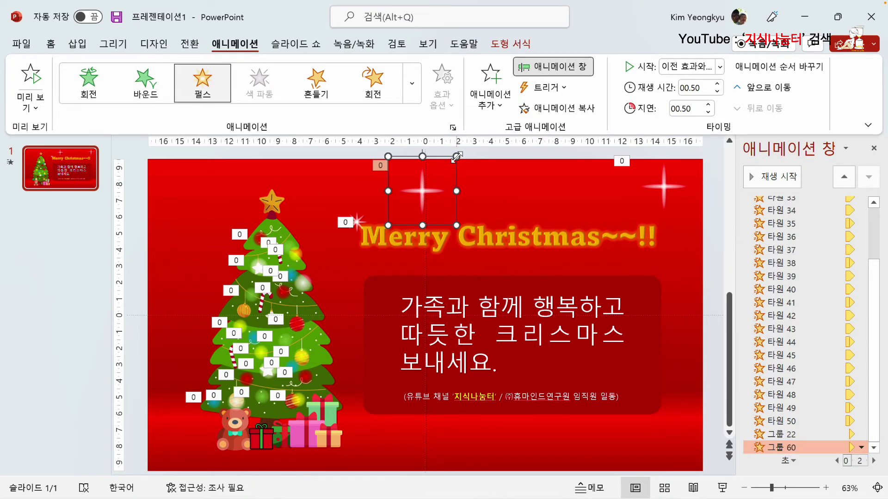
drag(457, 157, 262, 207)
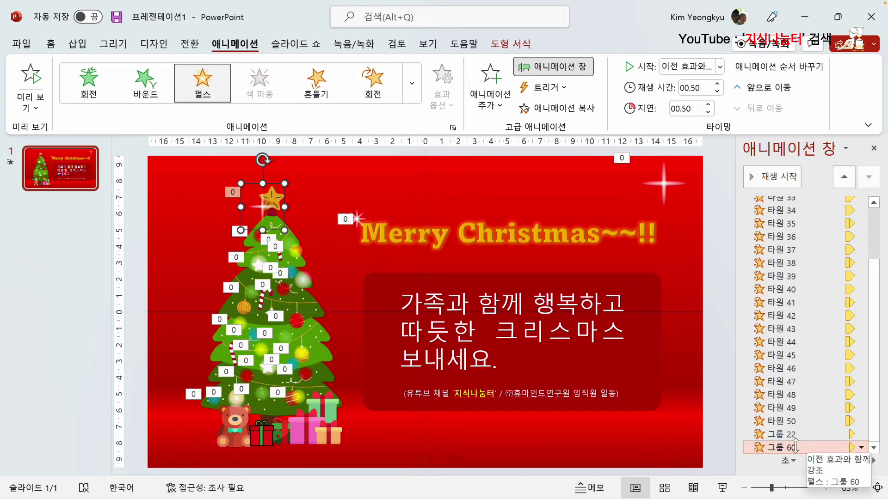
Set the pulse of the sparkle beside the treetop star to a 0-second delay and a duration of 1초(빠르게).
right_click(793, 447)
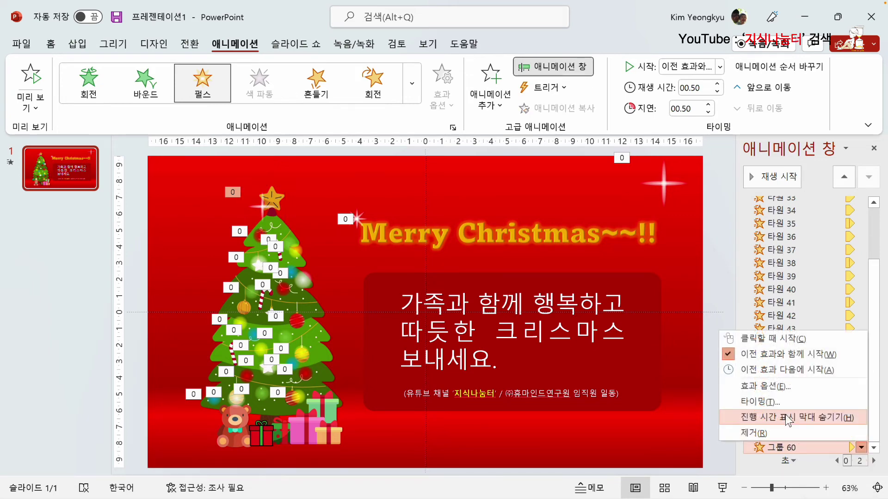
click(781, 403)
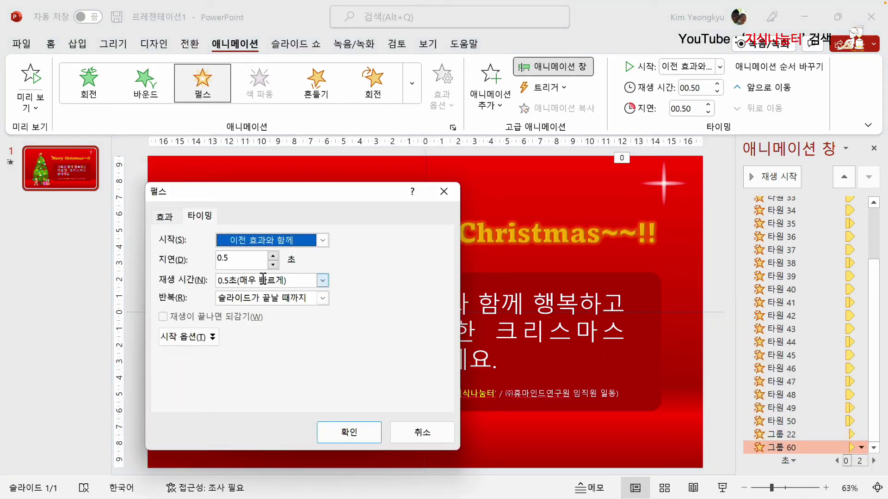
click(273, 265)
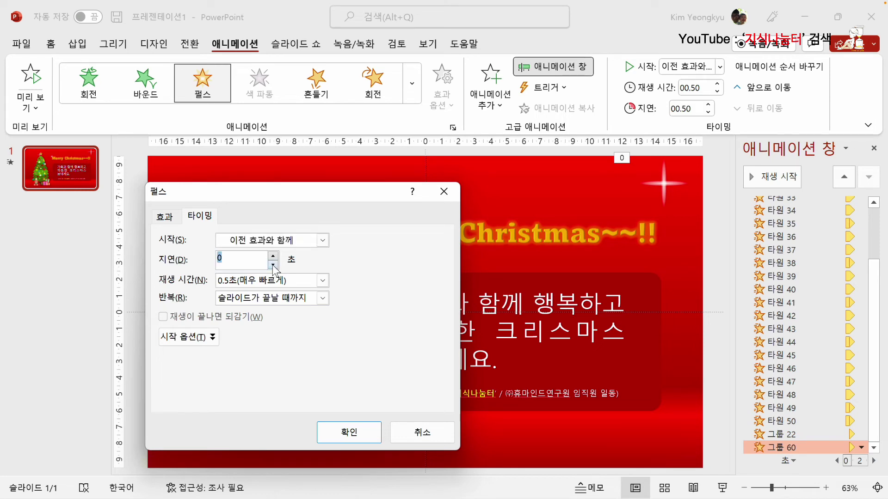
click(323, 280)
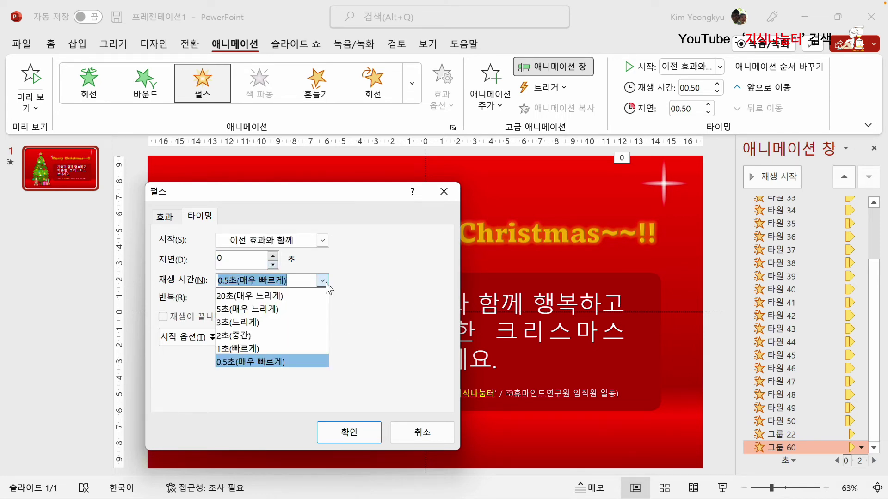
click(270, 348)
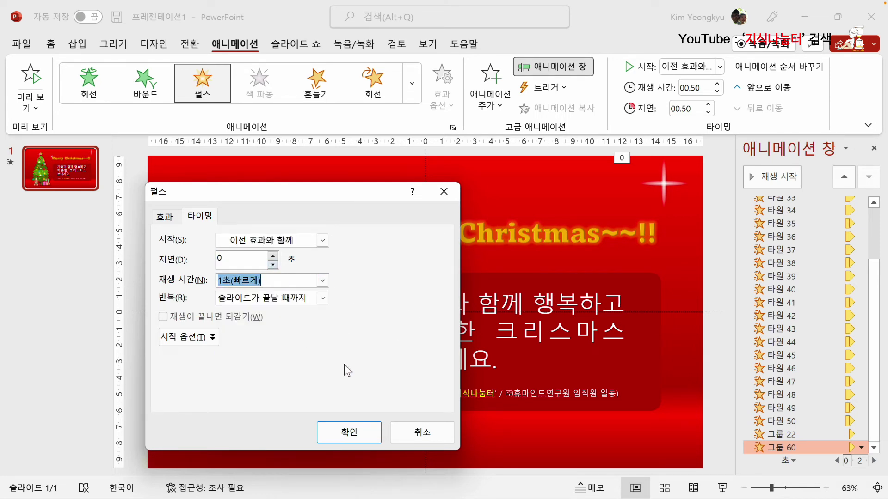
click(354, 430)
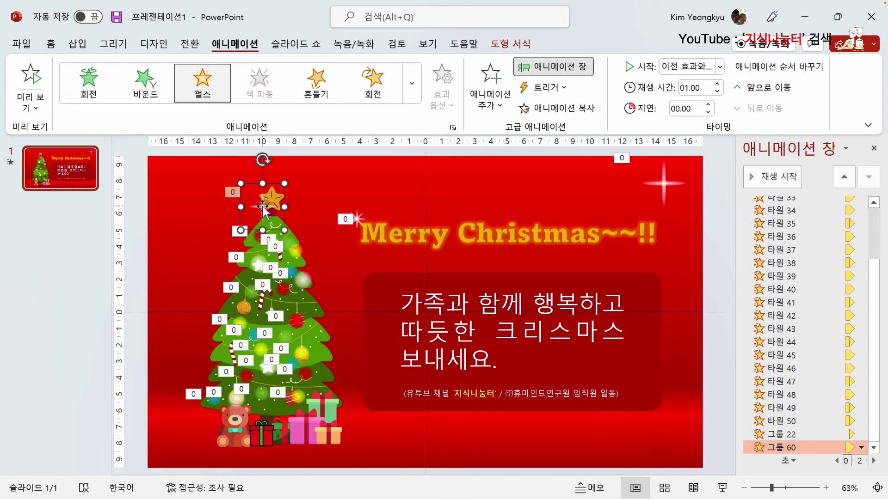
Duplicate the treetop sparkle beside the teddy bear, in the slide's lower right area and above the message box, shrinking the latter two copies.
drag(262, 207, 300, 225)
drag(205, 436, 210, 415)
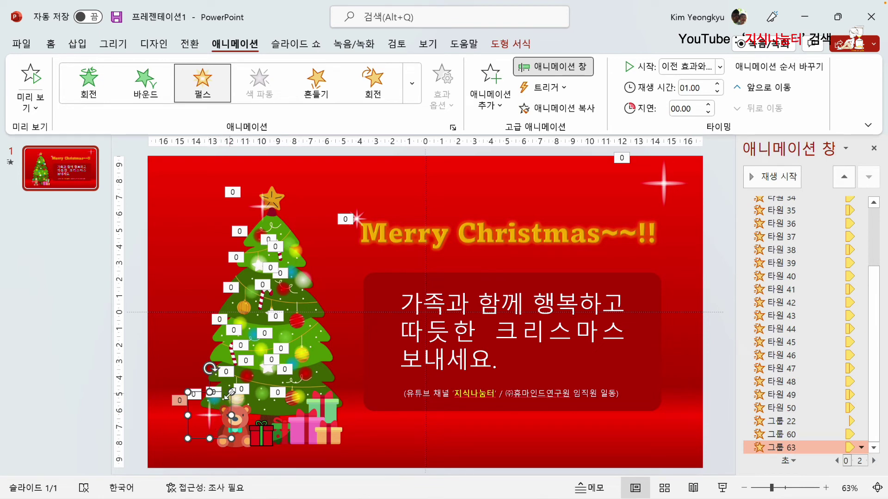
drag(231, 393, 573, 305)
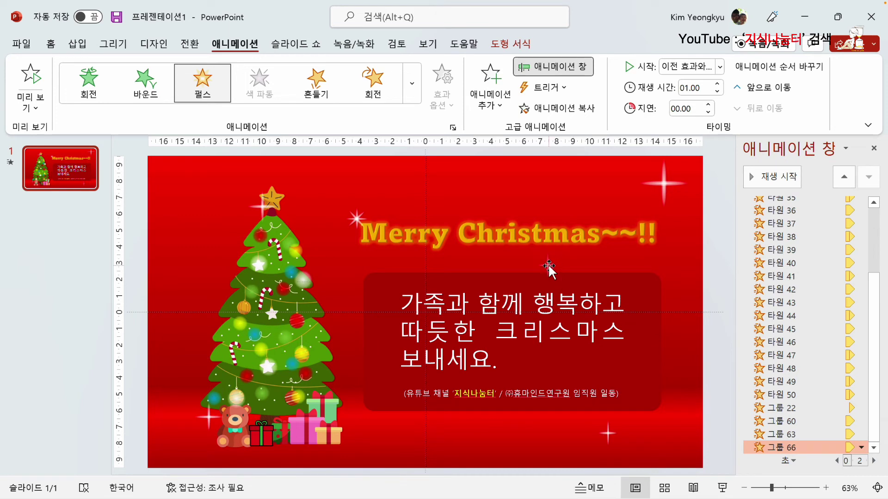
drag(548, 265, 494, 273)
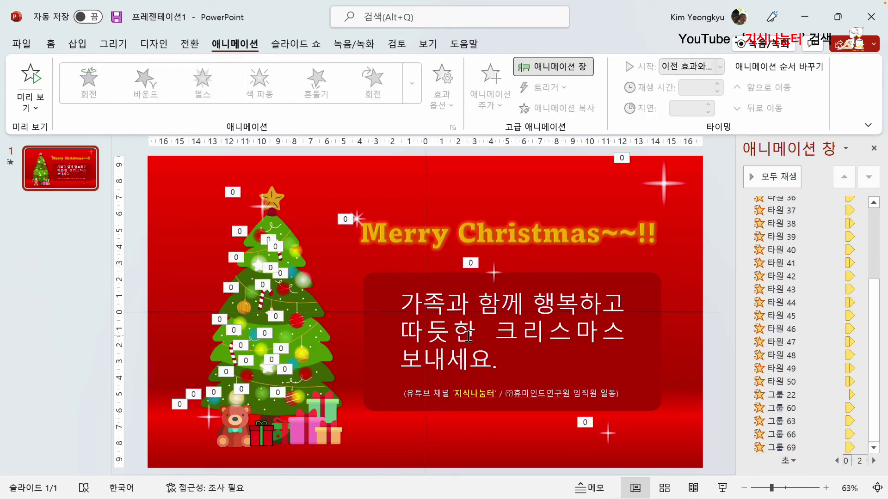
Set the pulse duration of the sparkle in the slide's lower right area to 3초(느리게).
click(603, 434)
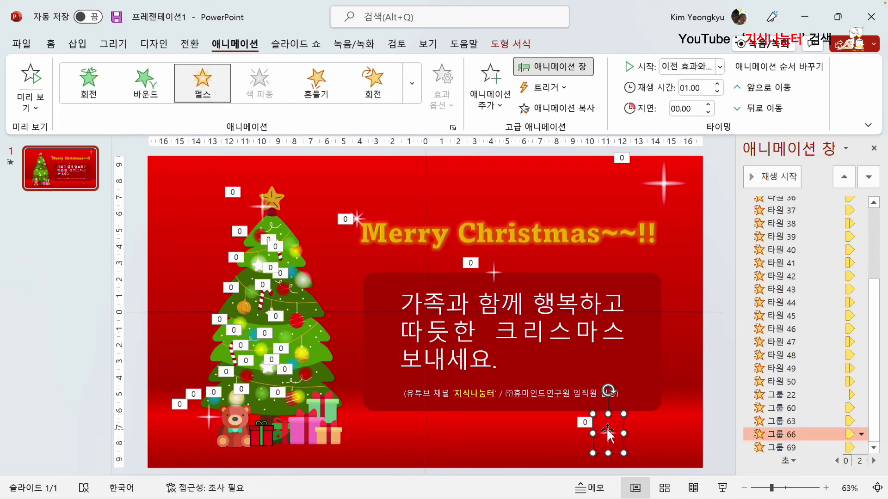
right_click(797, 434)
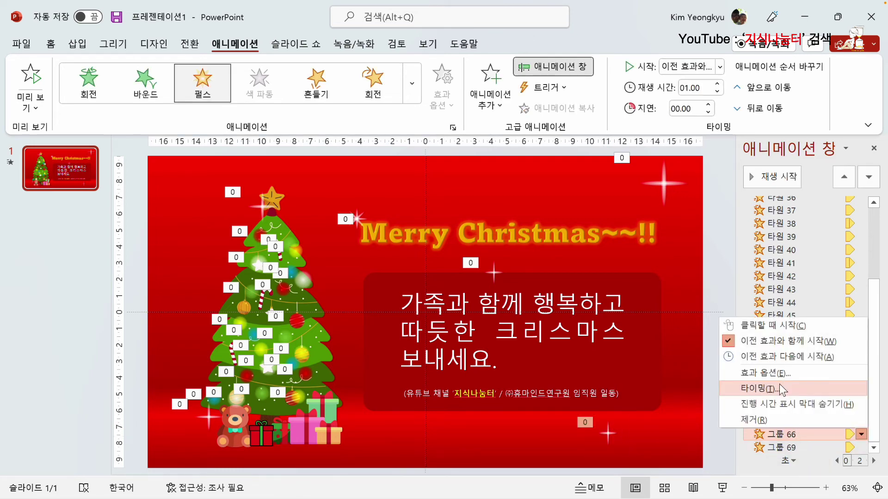
click(781, 390)
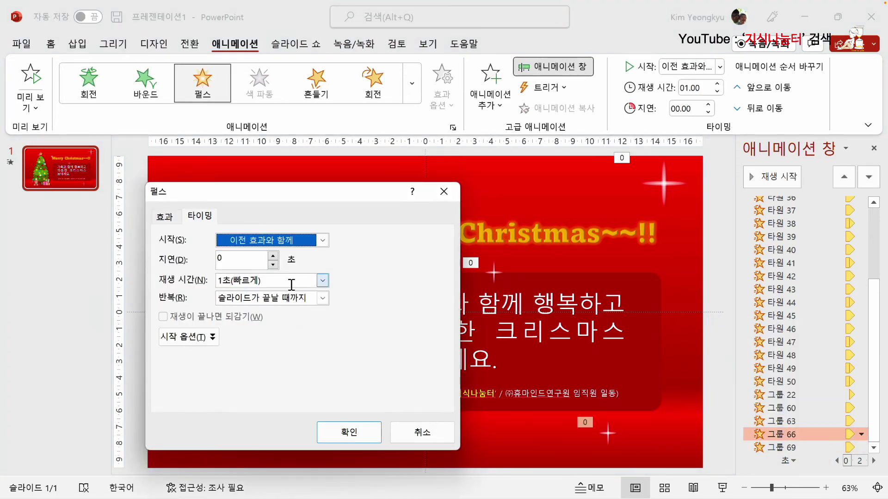
click(323, 280)
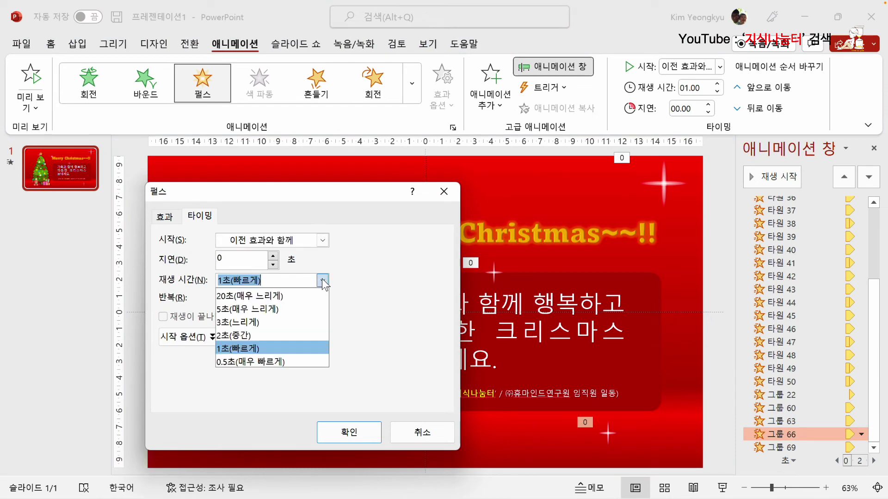
click(256, 323)
click(342, 430)
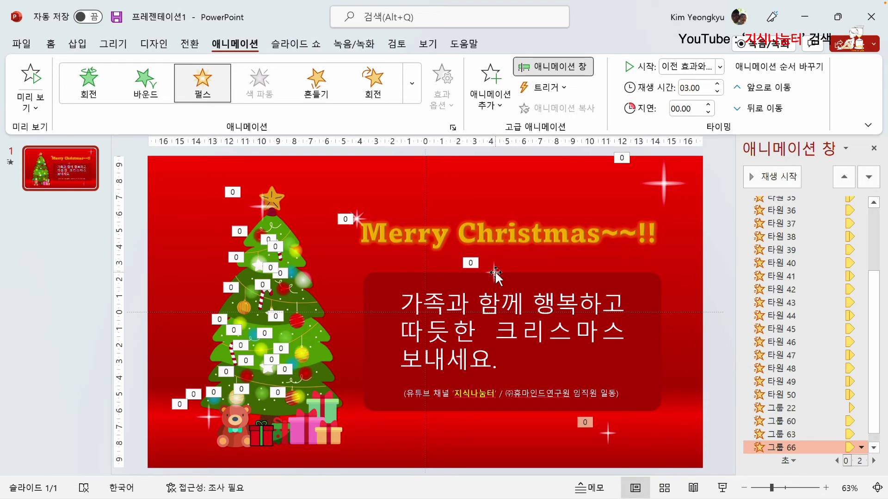
key(Escape)
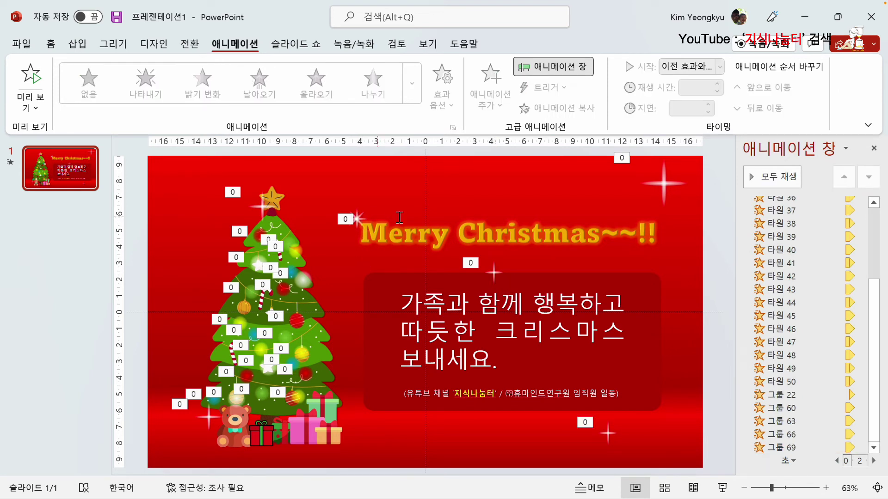
Apply the 흔들기 emphasis animation to the small sparkle at the start of the Merry Christmas title.
click(358, 219)
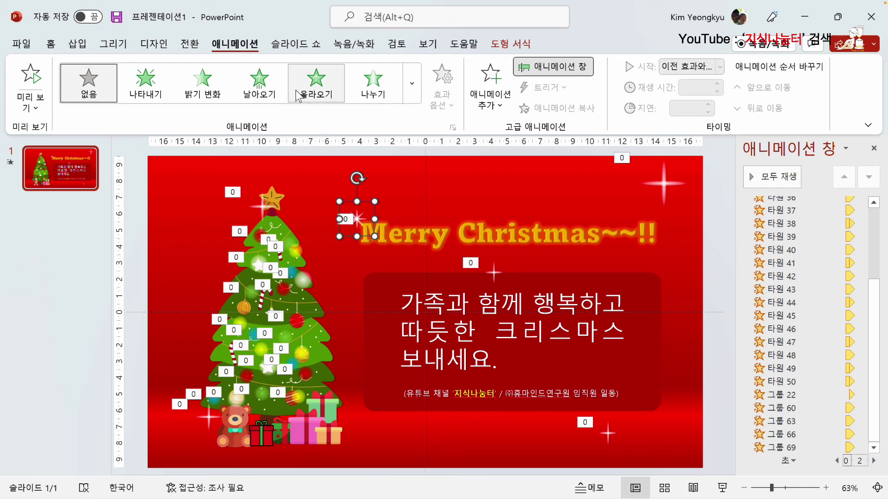
click(412, 86)
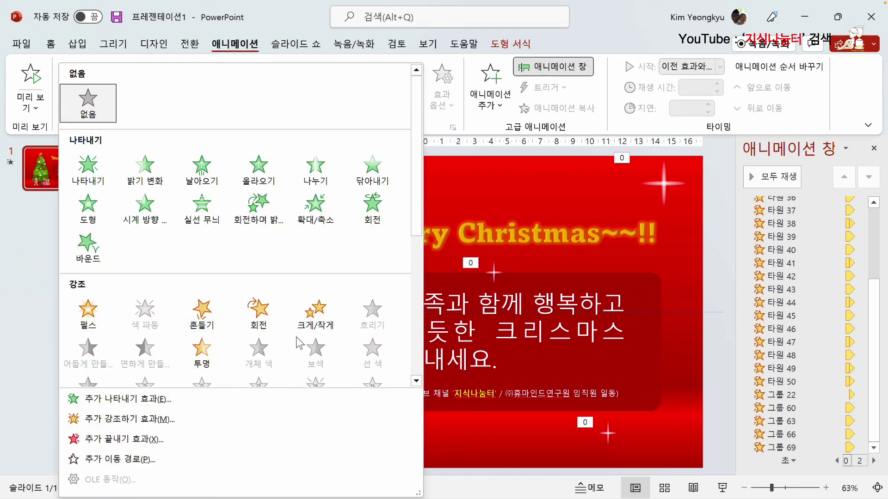
click(202, 319)
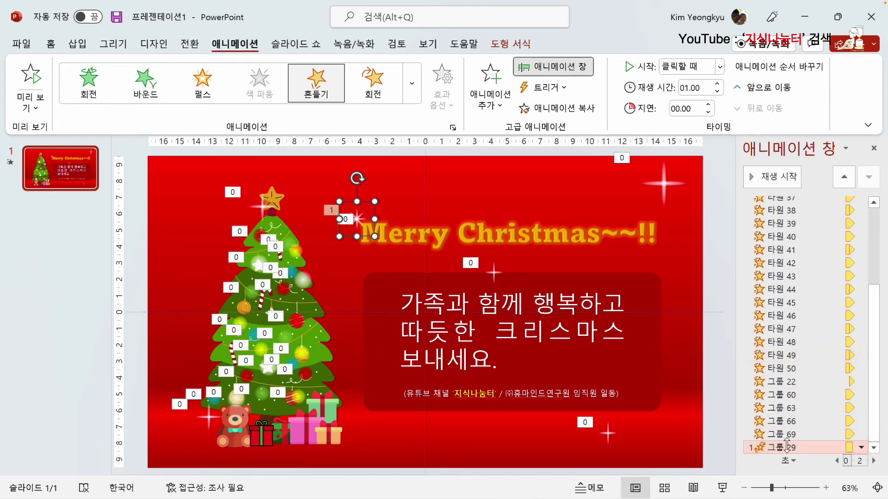
Make the title sparkle's 흔들기 animation start 이전 효과와 함께 and repeat 슬라이드가 끝날 때까지.
right_click(786, 446)
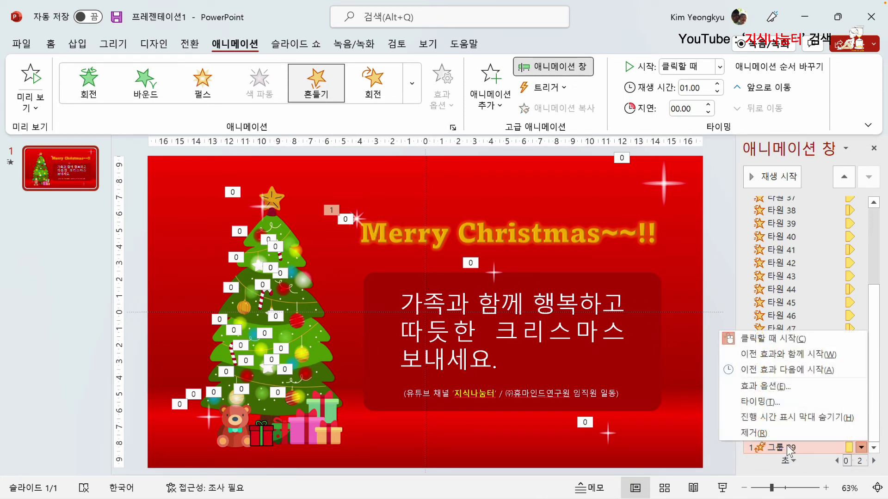
click(760, 401)
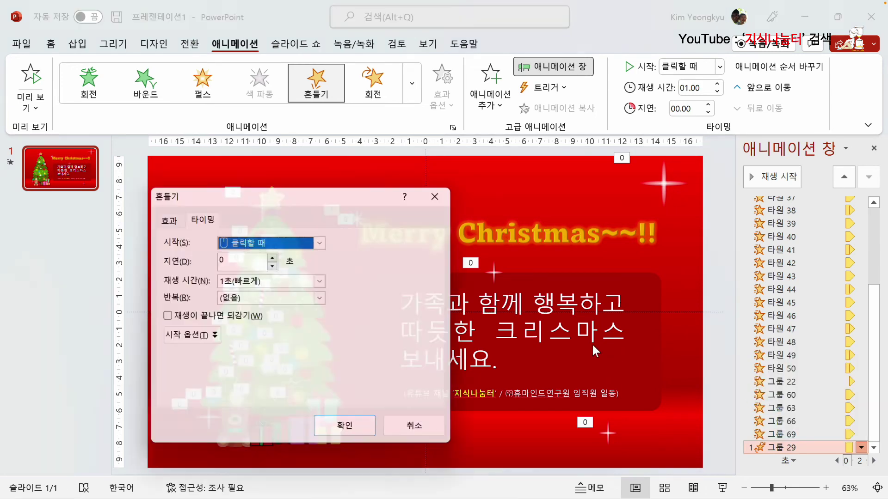
click(322, 241)
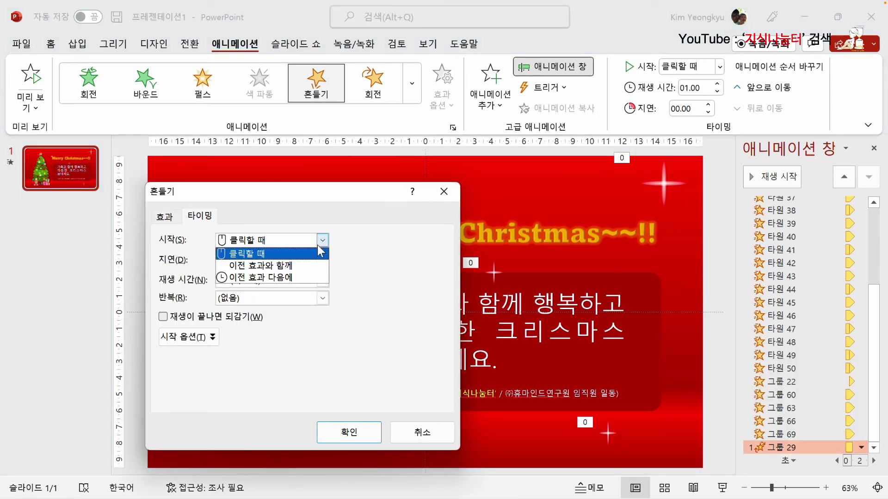
click(277, 265)
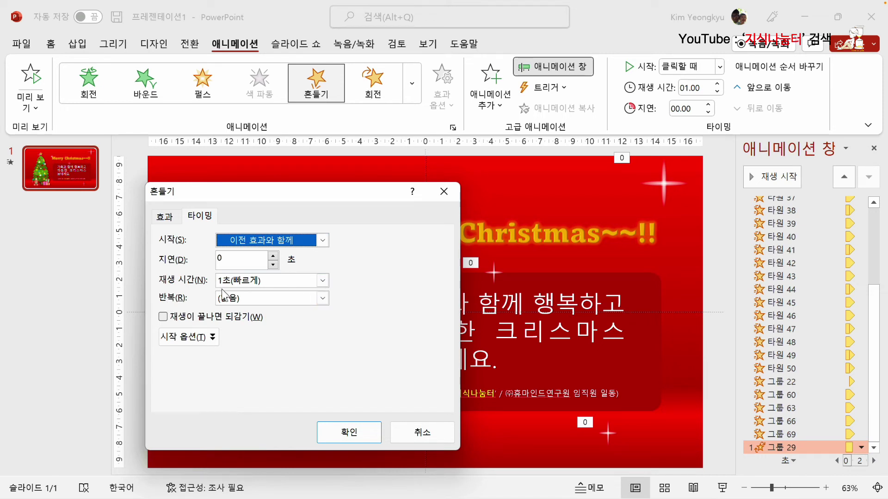
click(323, 298)
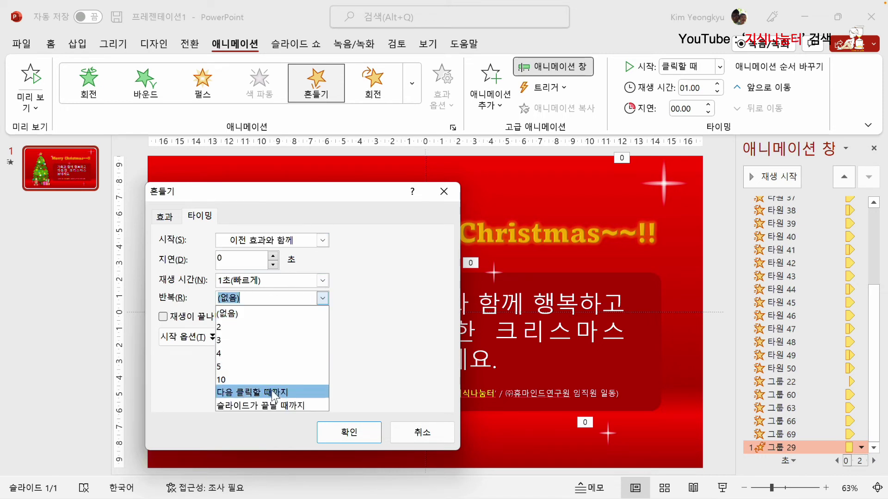
click(275, 406)
click(363, 433)
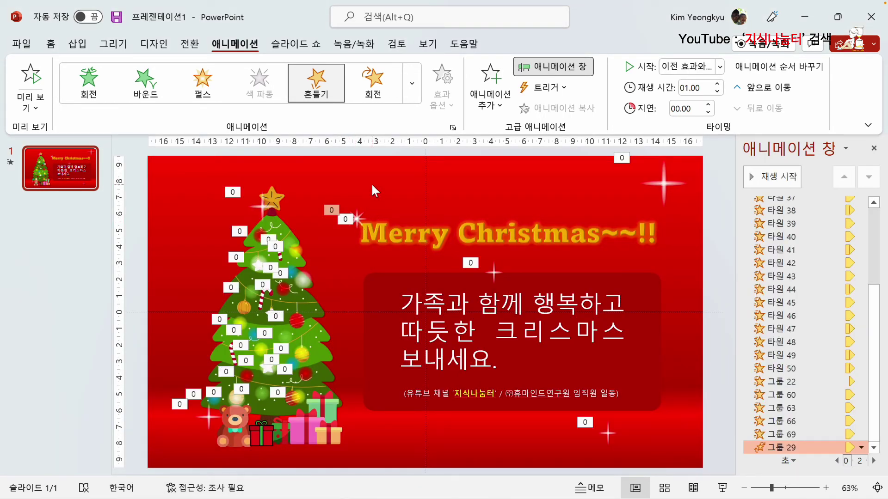
Duplicate the title sparkle as smaller copies in the slide's upper left corner, on the tree's right side and at the bottom centre.
click(378, 197)
click(358, 217)
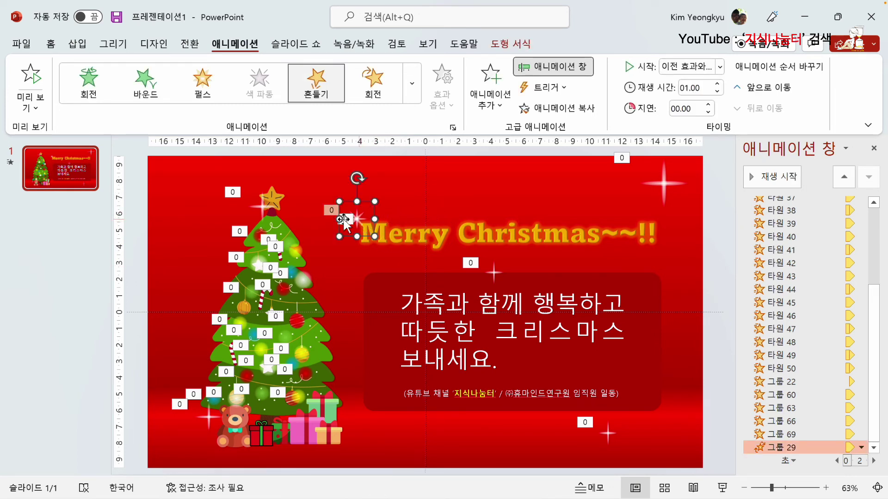
drag(172, 182, 353, 332)
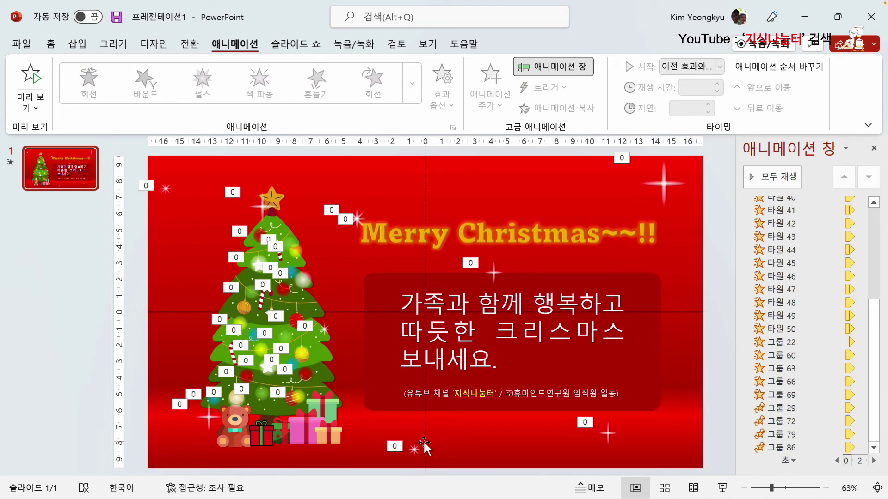
Set the 흔들기 duration of the small sparkle at the slide's bottom centre to 2초(중간).
click(414, 447)
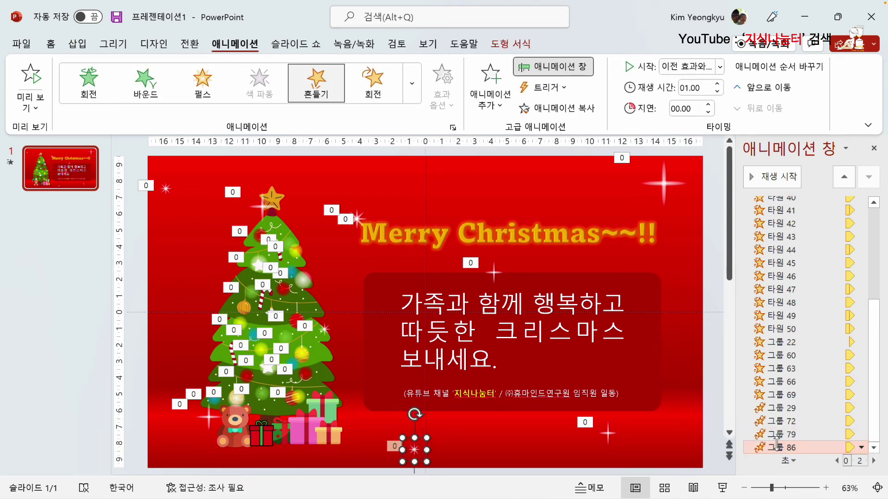
right_click(779, 445)
click(754, 401)
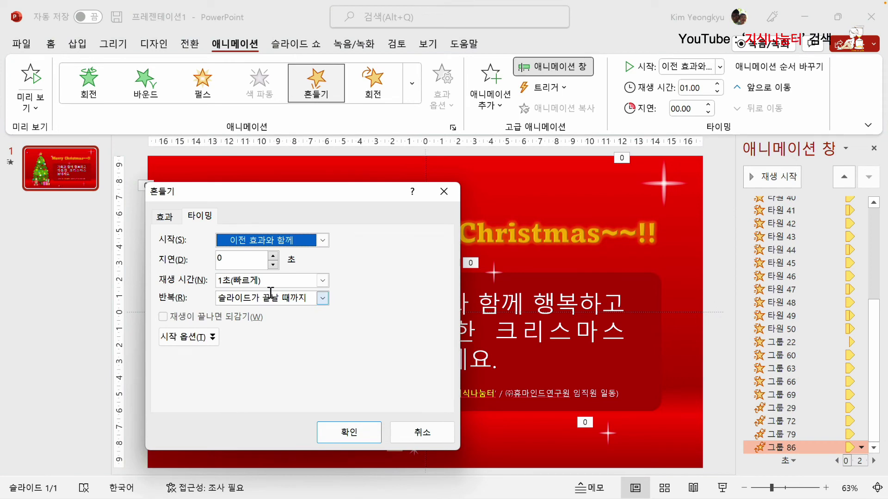
click(322, 280)
click(262, 335)
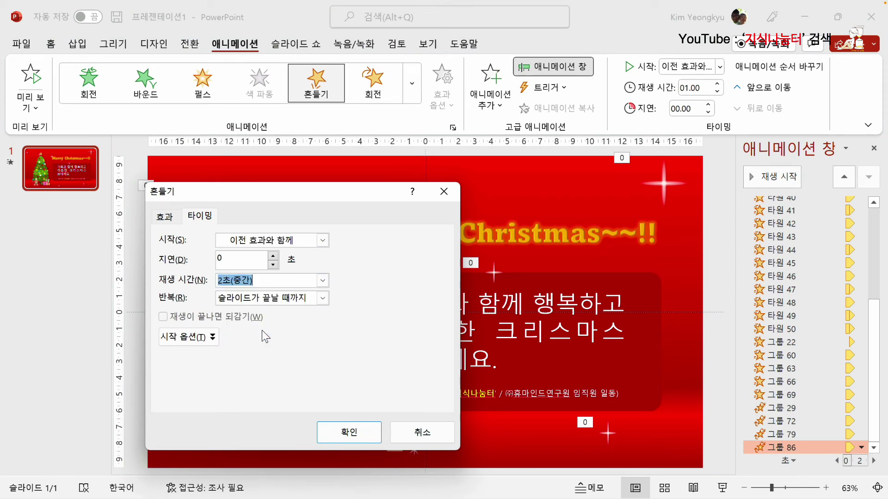
click(351, 435)
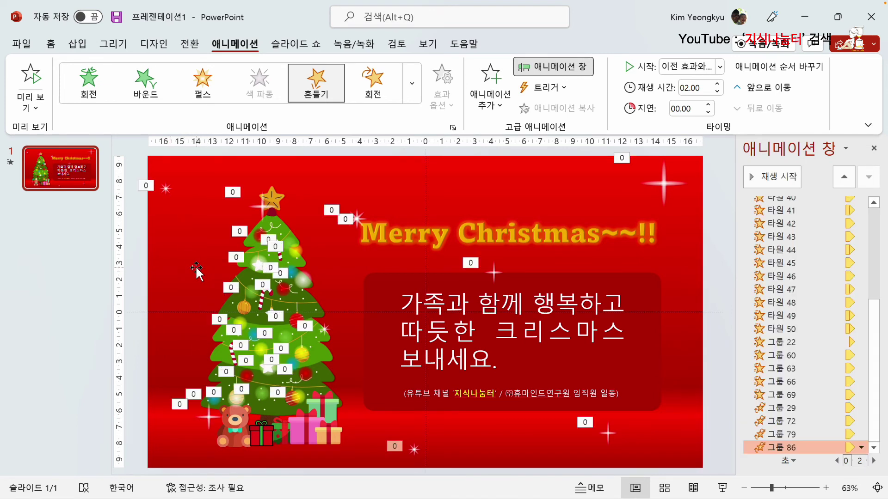
click(176, 280)
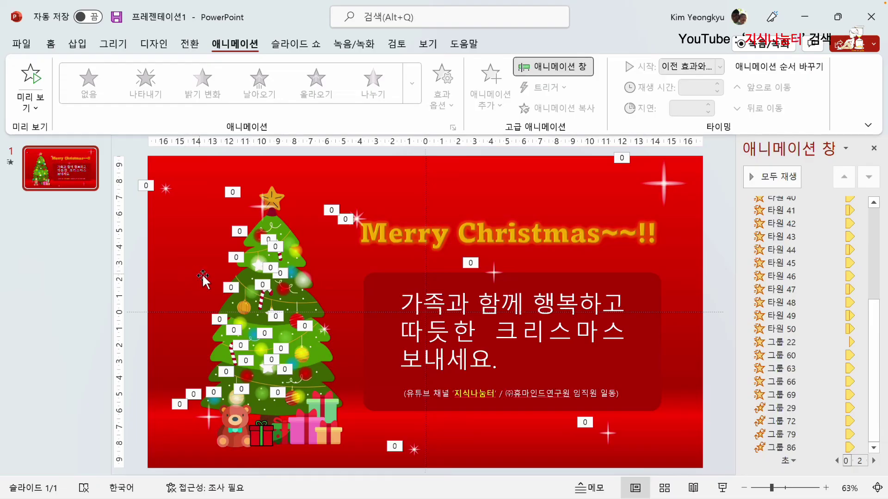
Insert the audio file jingle-bells-orchestra-127418 from the 다운로드 folder into the slide.
click(78, 45)
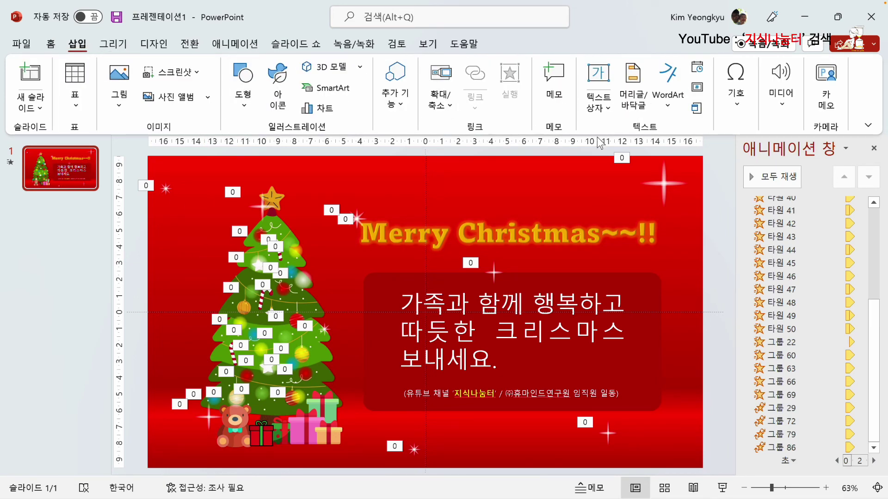
click(788, 101)
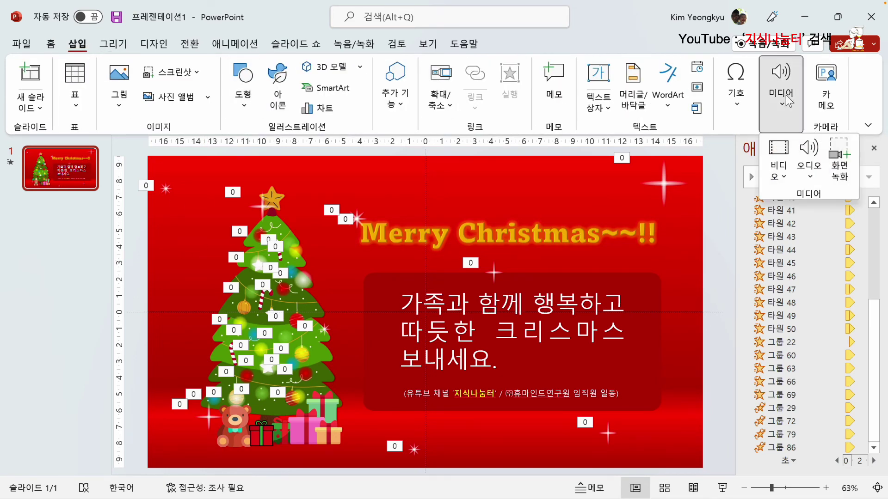
click(814, 159)
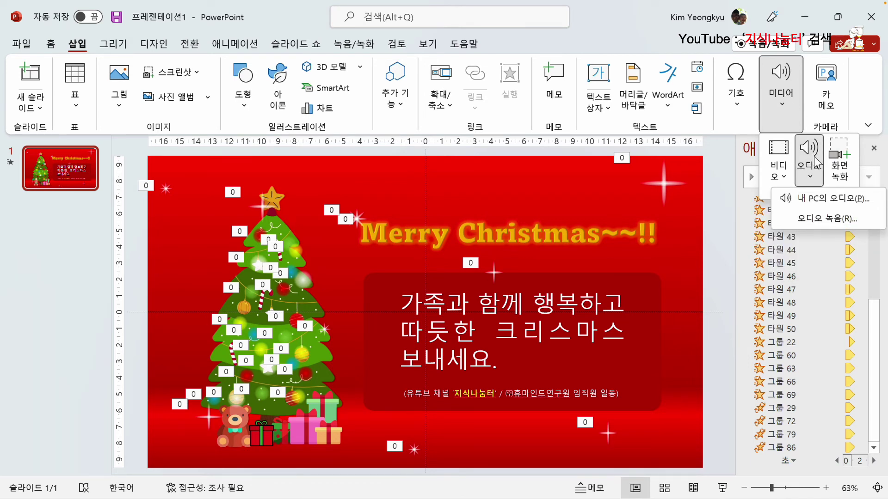
click(824, 199)
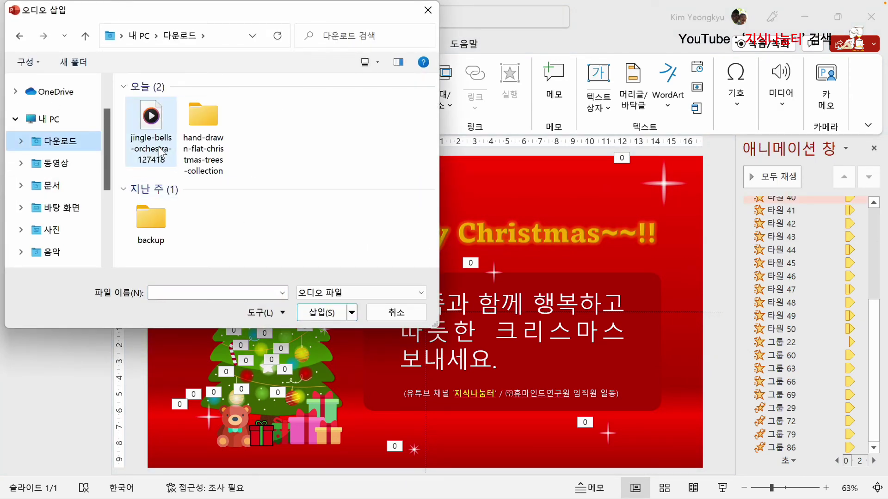
click(160, 150)
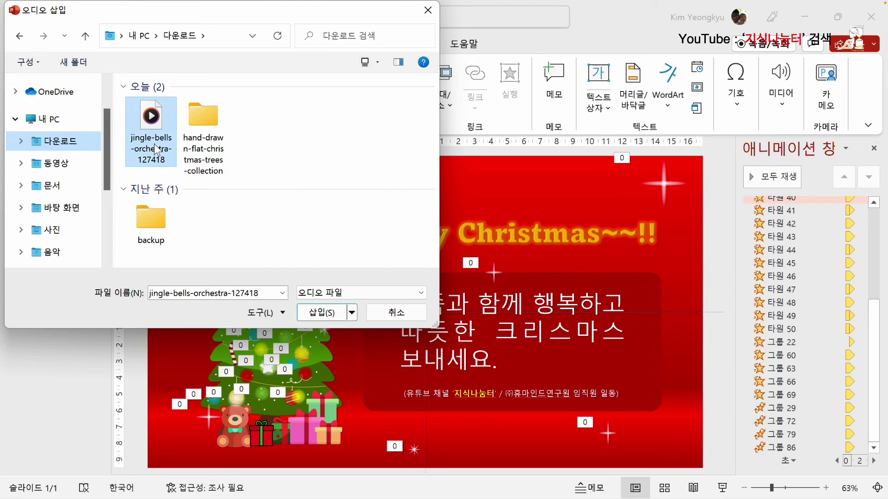
click(348, 314)
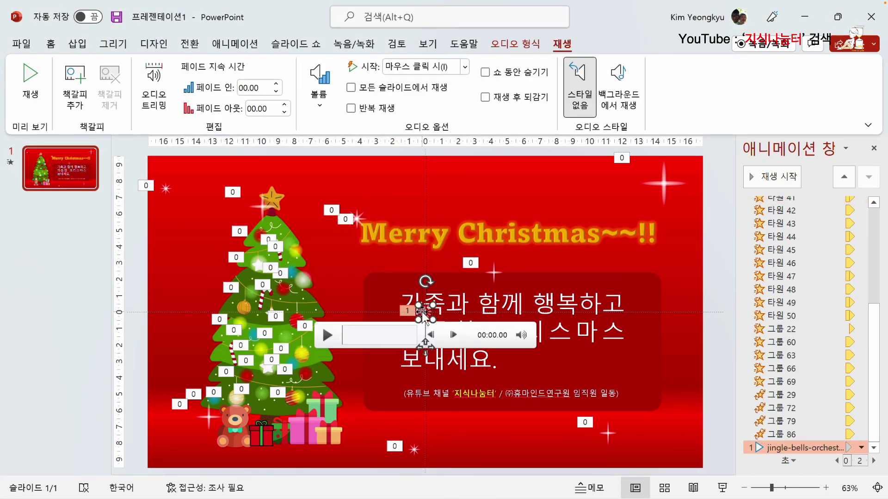
Move the audio icon to the slide's lower left corner, beside the teddy bear.
drag(423, 314, 165, 169)
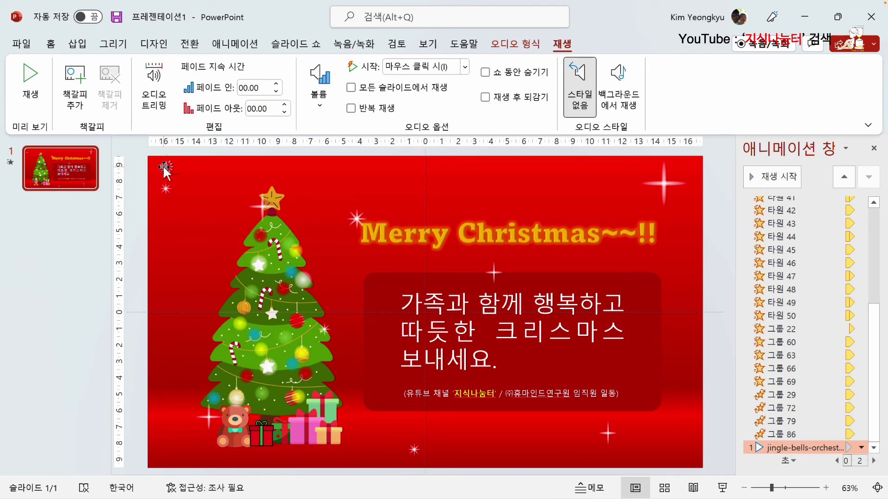
drag(164, 168, 164, 170)
drag(162, 437, 166, 445)
key(Escape)
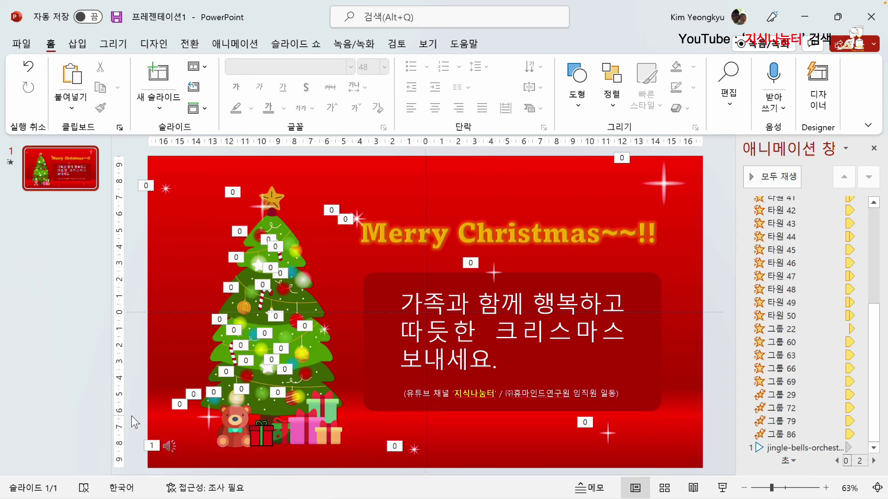
Set the Jingle Bells audio to start with 자동 실행 and enable 쇼 동안 숨기기.
click(169, 445)
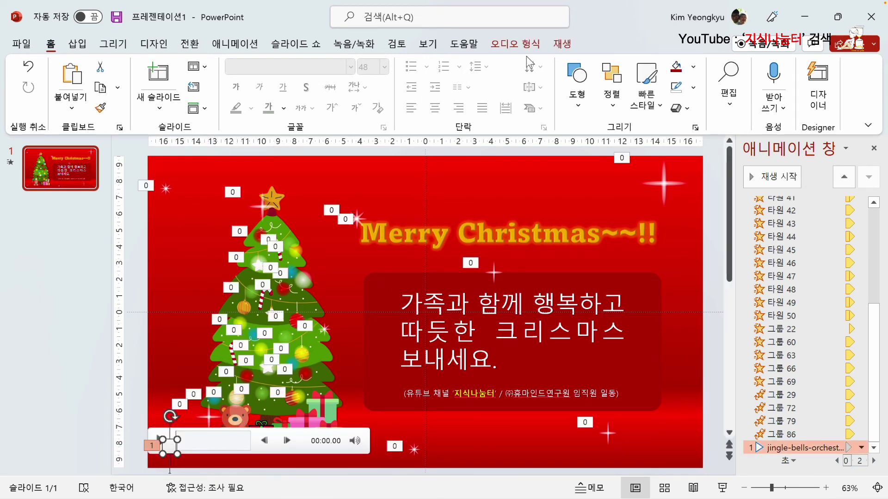
click(565, 44)
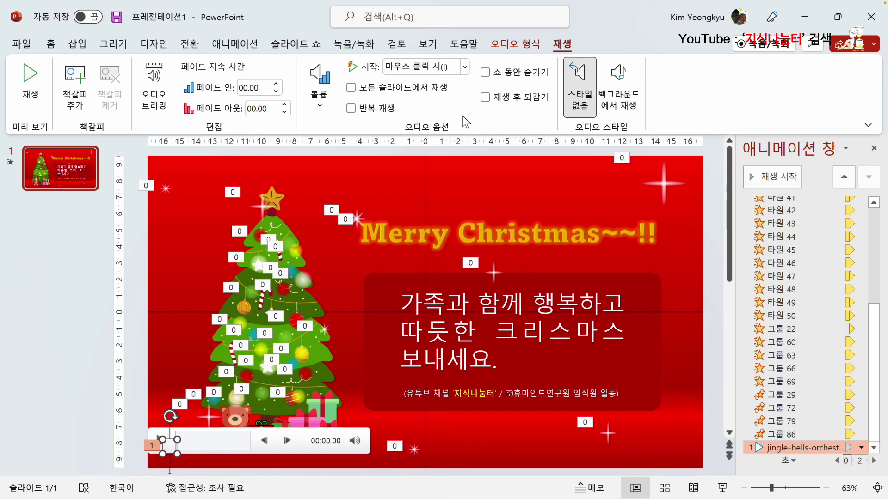
click(465, 68)
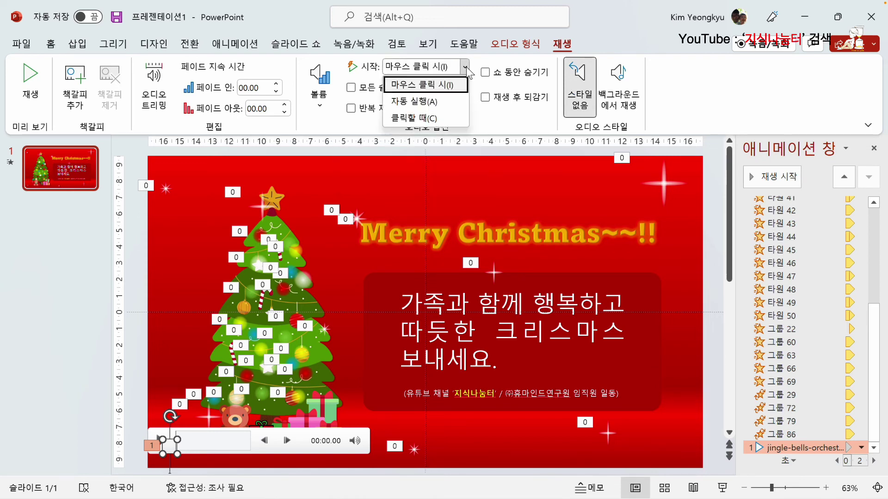
click(457, 102)
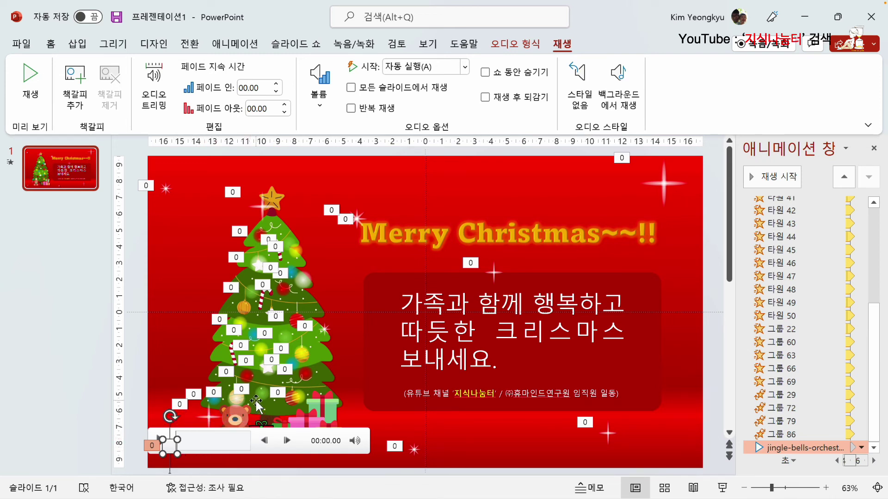
click(486, 73)
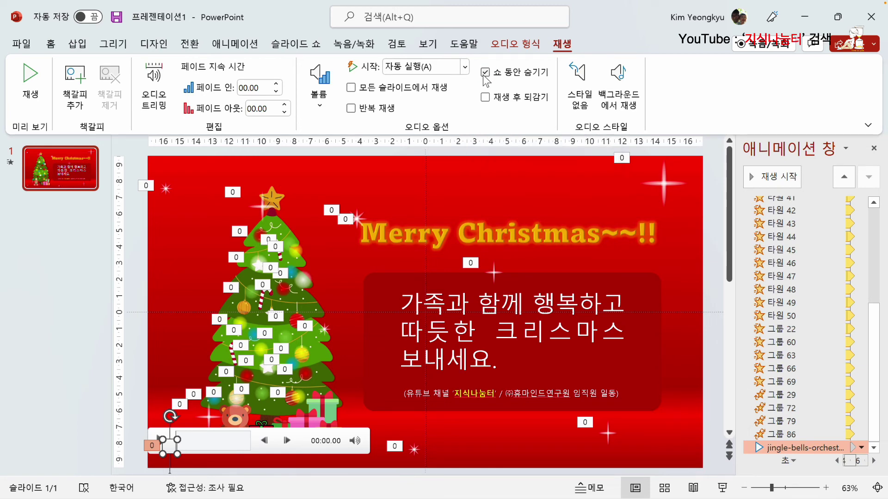
click(165, 255)
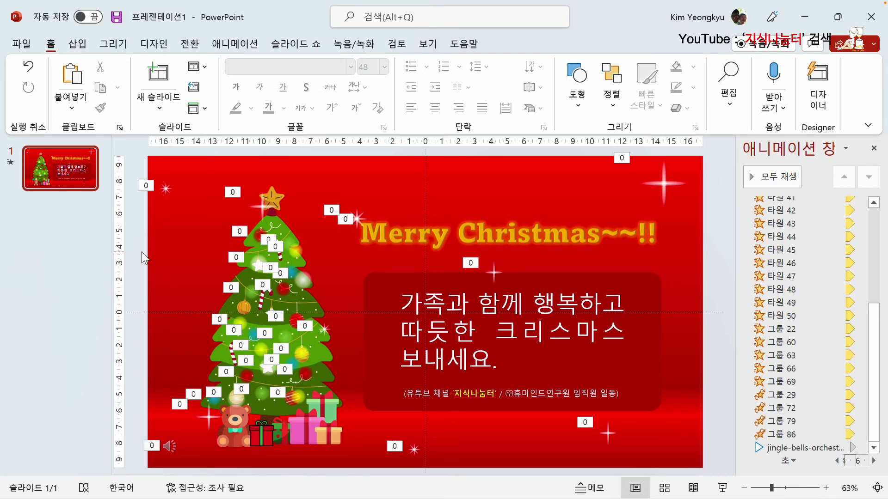
click(169, 445)
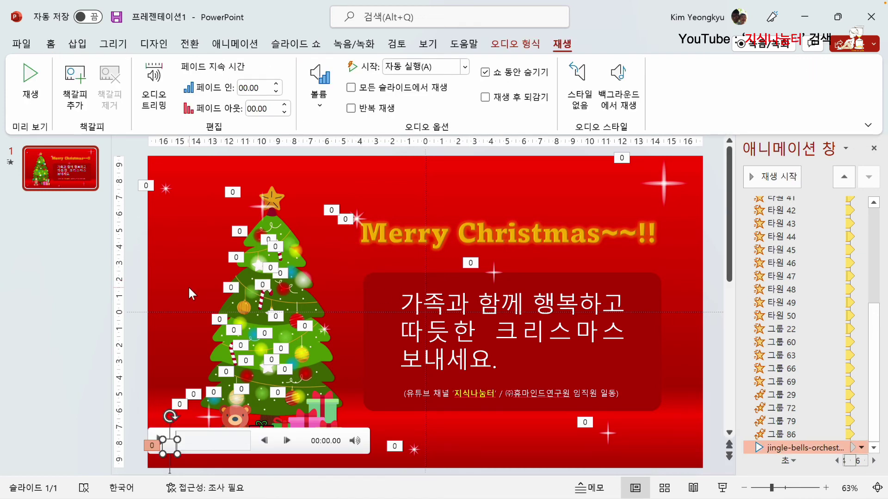
click(140, 287)
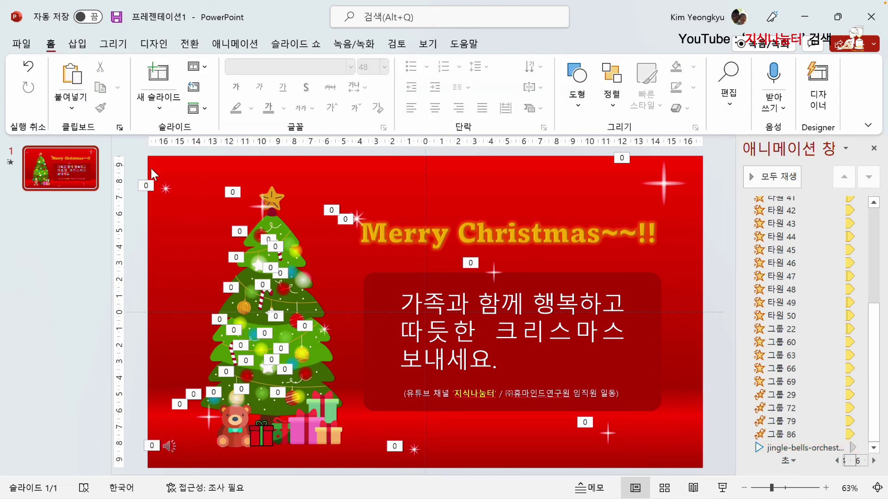
Add a text box above the tree reading "Music : Jingle Bells Orchestra ( Grand project from Pixabay )".
click(79, 45)
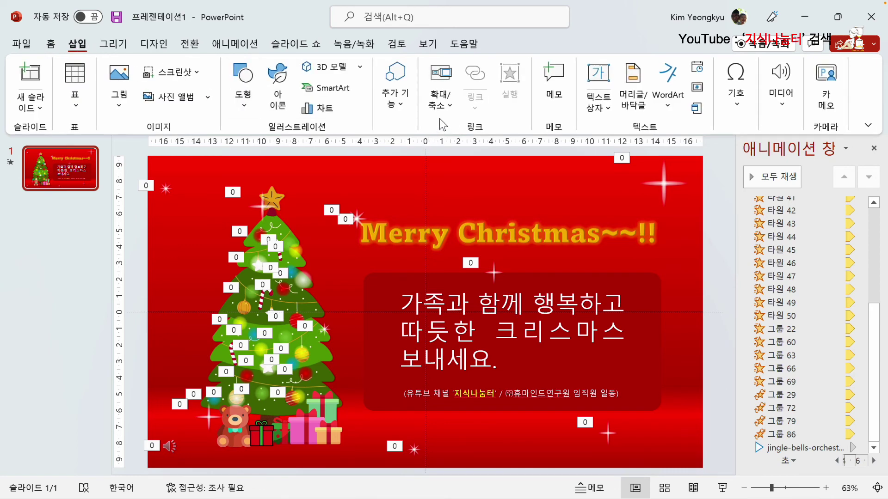
click(597, 80)
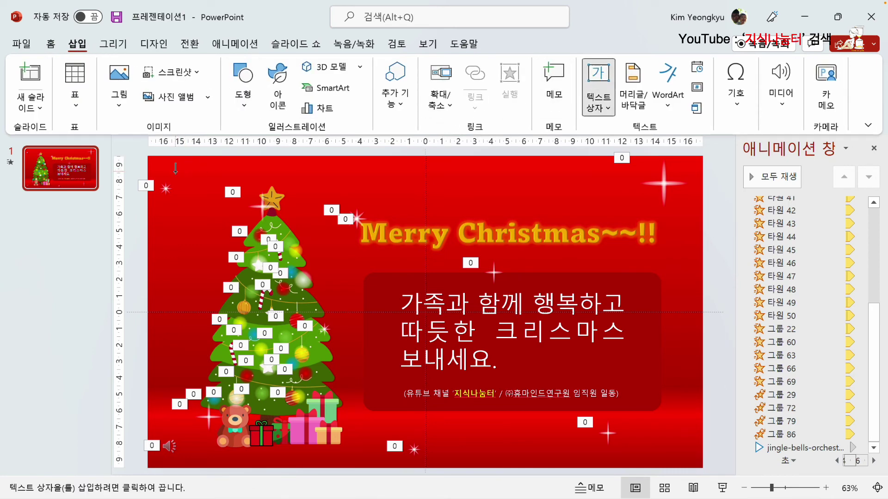
click(177, 167)
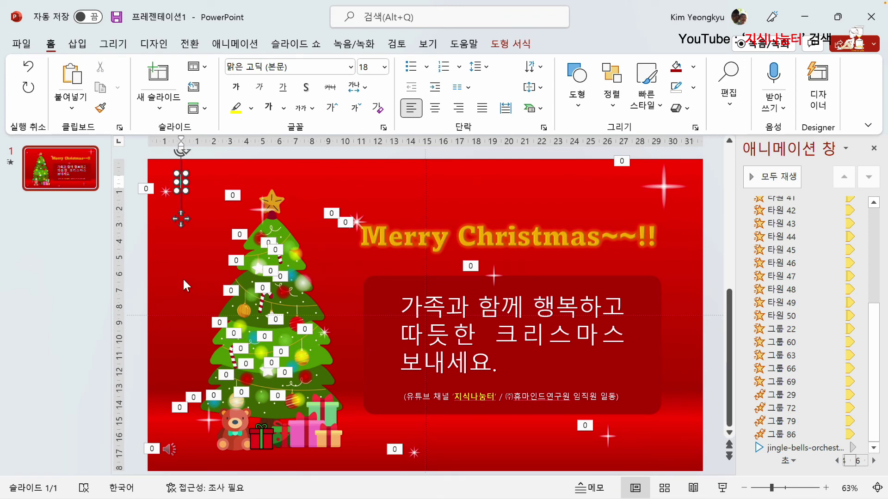
text(Music : Jingle Bells Orchestra ( Grand project from Pixabay ))
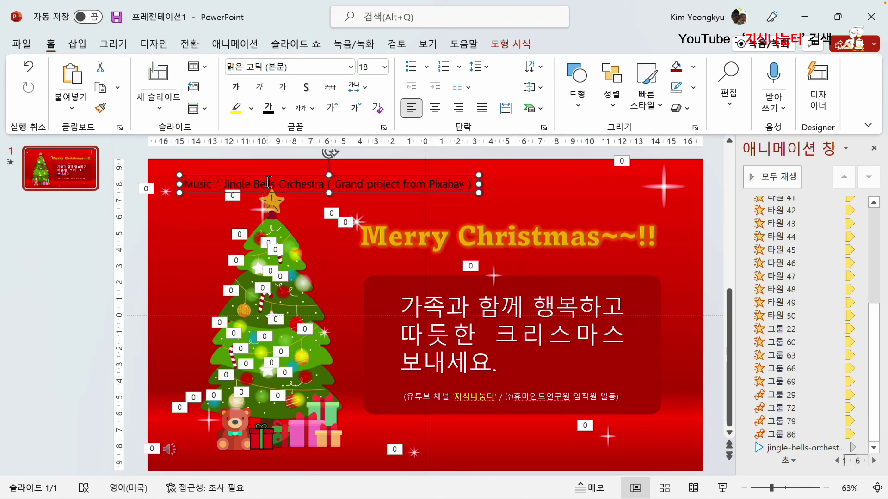
Move the music credit into the slide's upper left corner and reduce its font size to 12.
drag(267, 173, 243, 162)
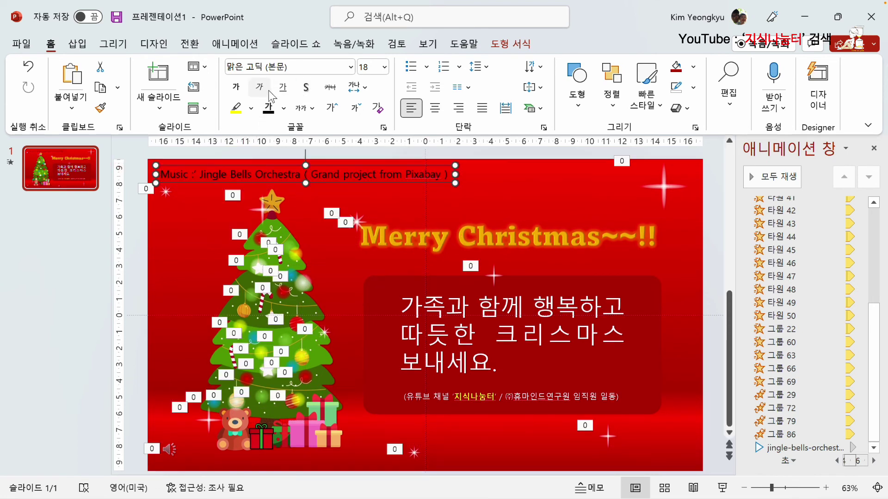
click(356, 108)
click(355, 108)
click(355, 108)
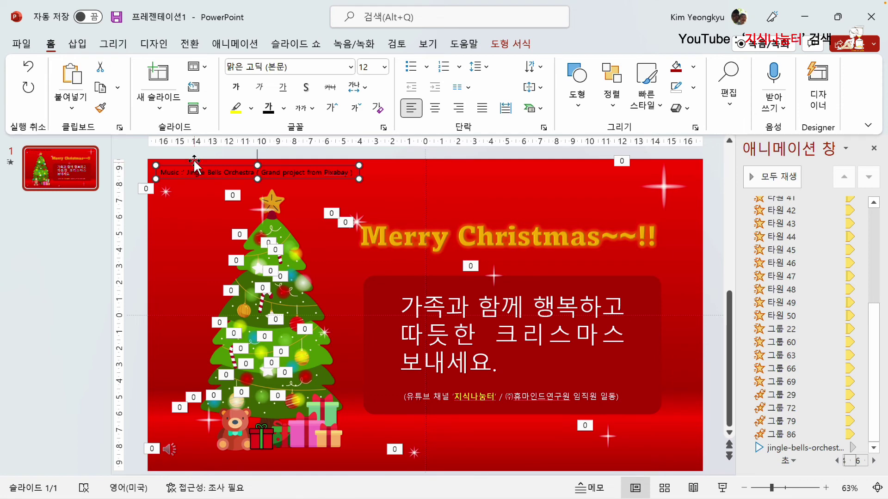
drag(194, 161, 194, 163)
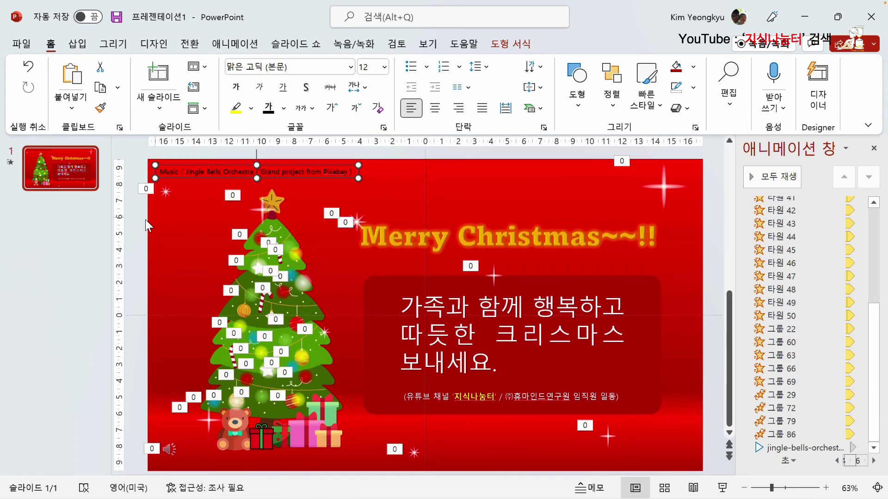
click(142, 229)
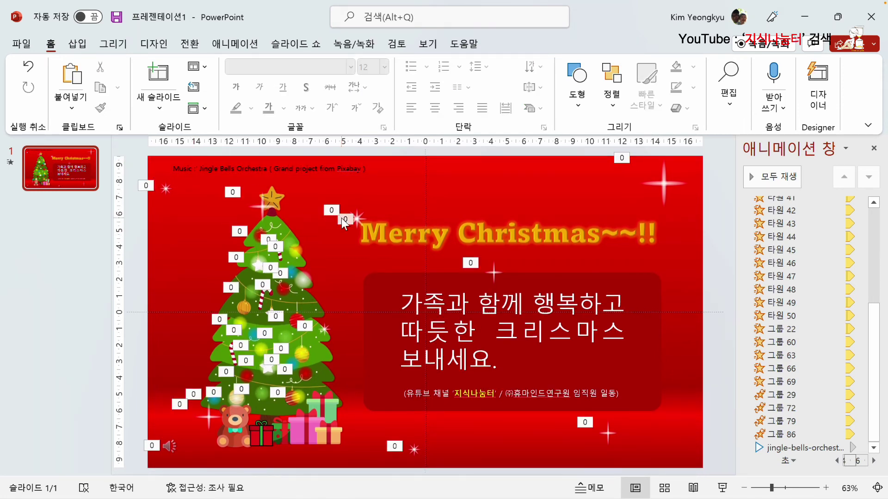
Play the slide show from the current slide to check the animations and music, and end it.
click(293, 46)
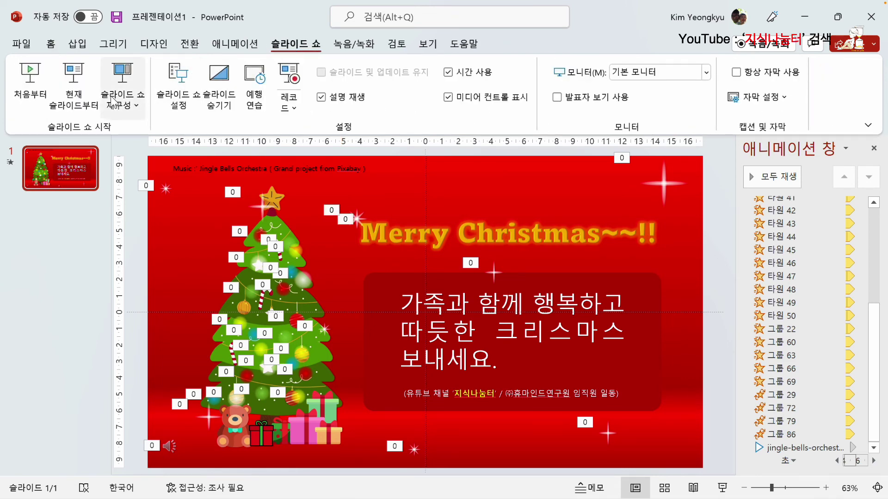
click(80, 97)
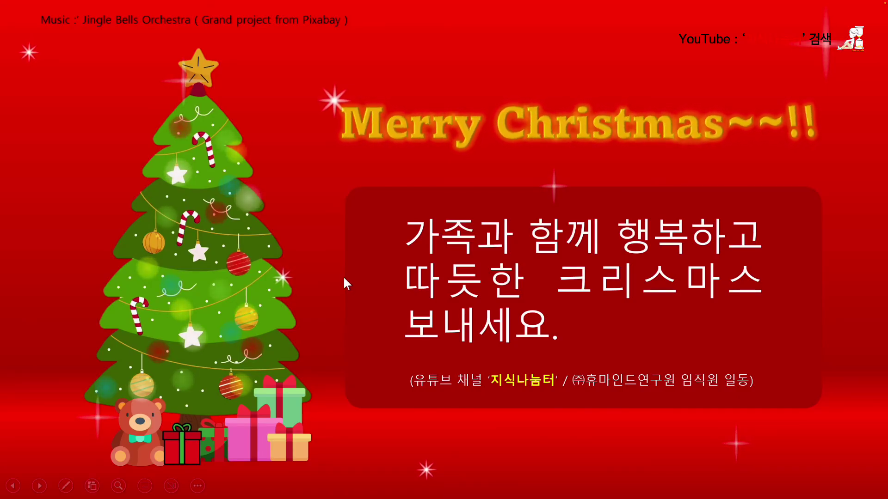
key(Escape)
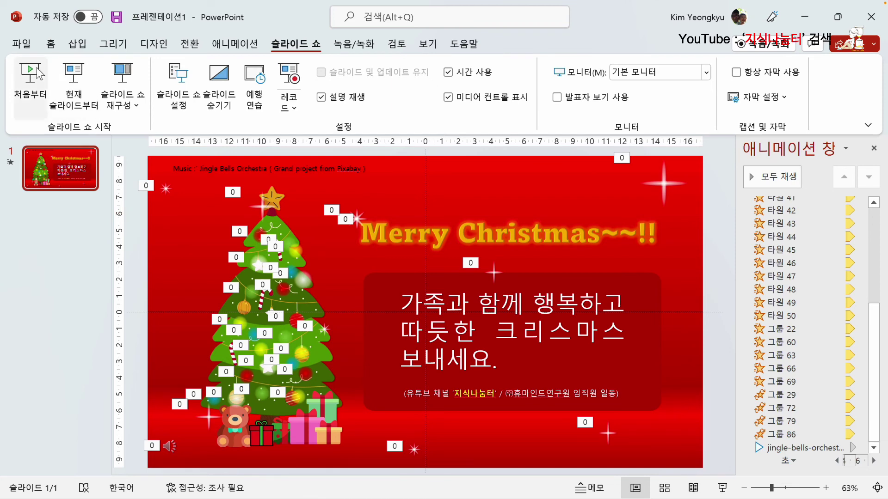
Save the presentation as 크리스마스 카드 in the 문서 folder on this PC in PowerPoint 프레젠테이션 (*.pptx) format.
click(22, 44)
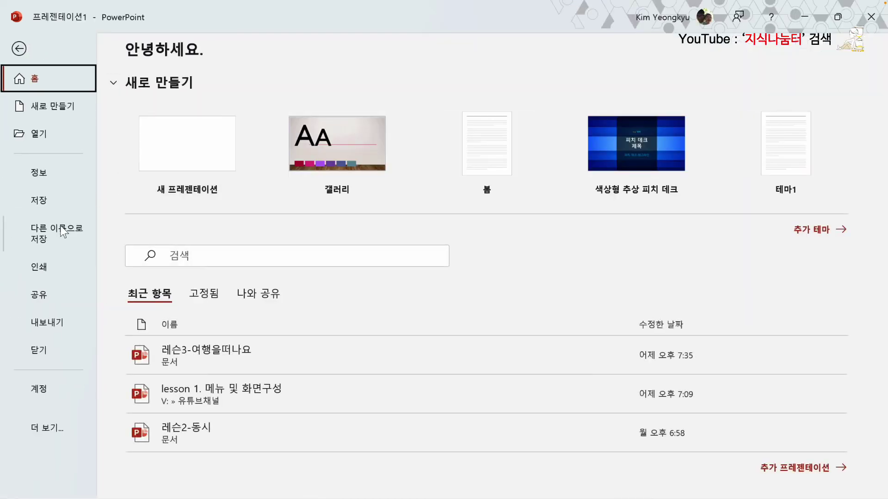
click(51, 233)
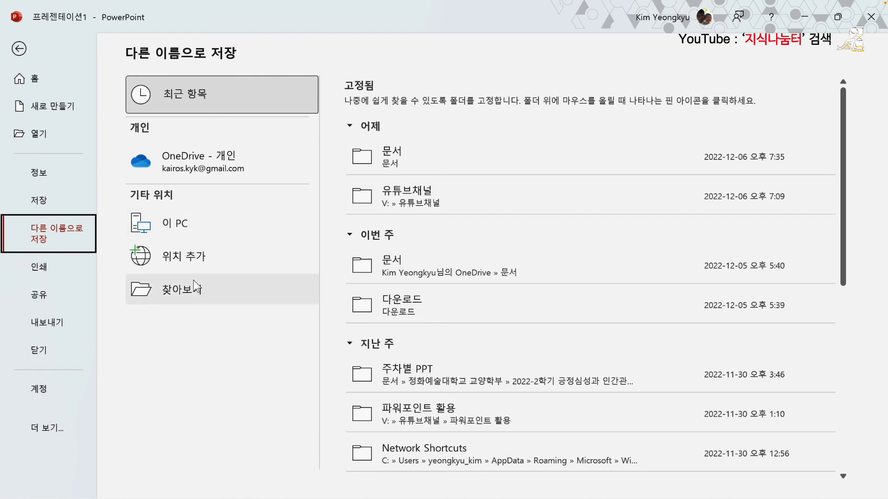
click(201, 222)
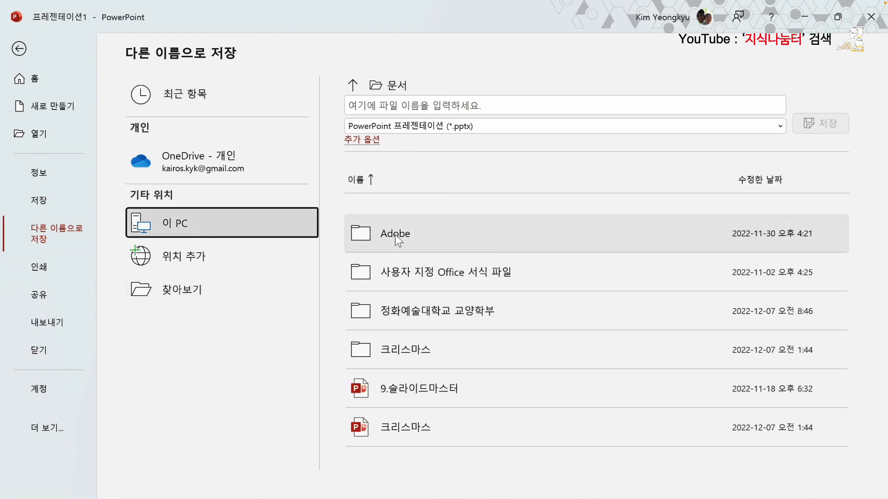
click(477, 107)
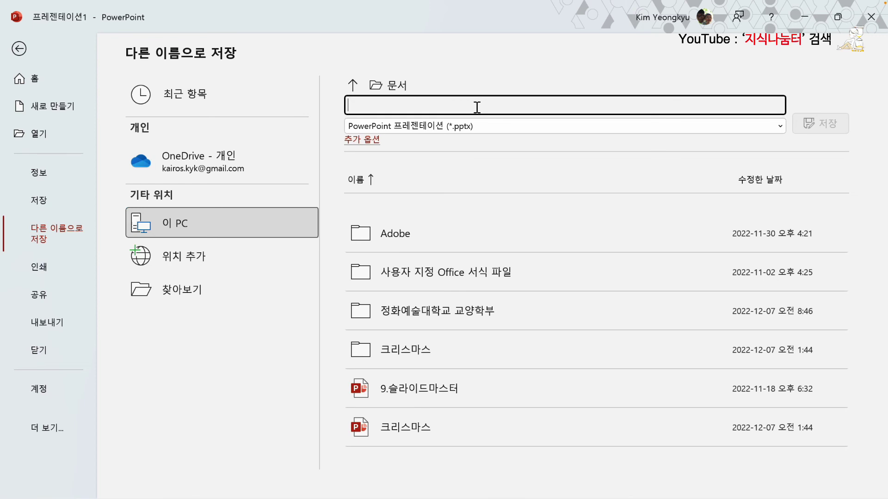
text(크리스마스 카드)
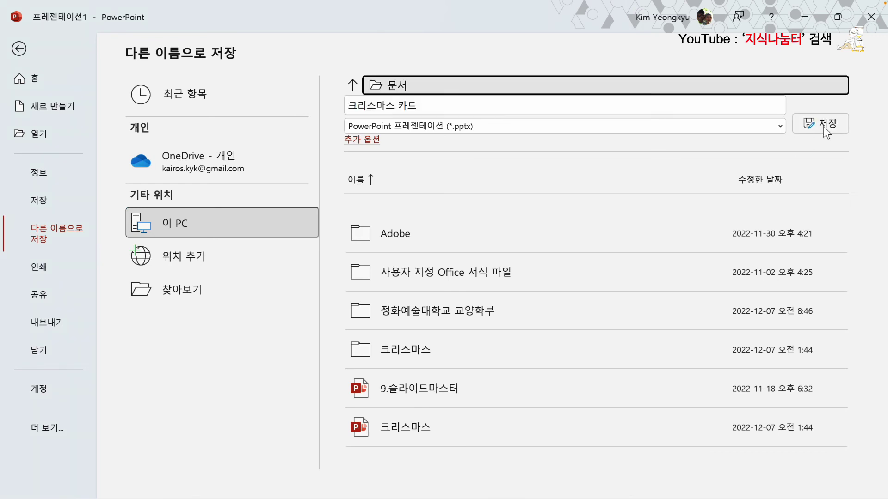
click(813, 123)
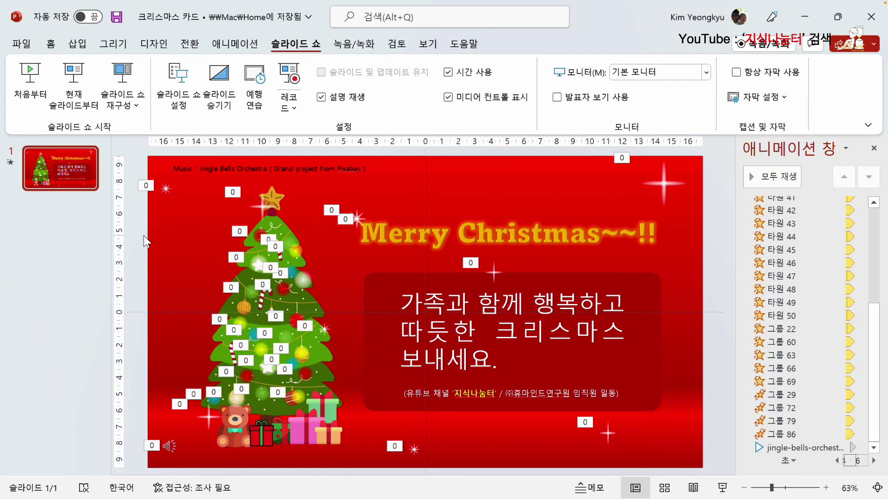
Set up a Full HD (1080p) video export of the presentation with 100 seconds spent on each slide.
click(23, 44)
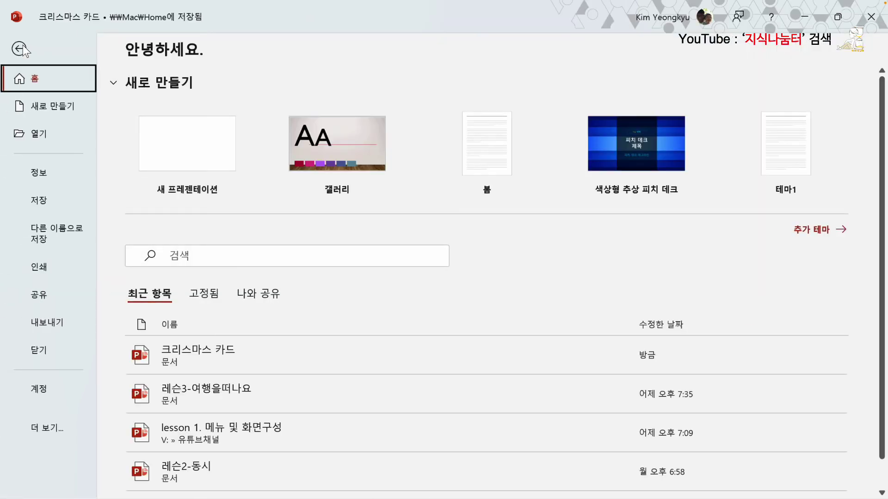
click(54, 320)
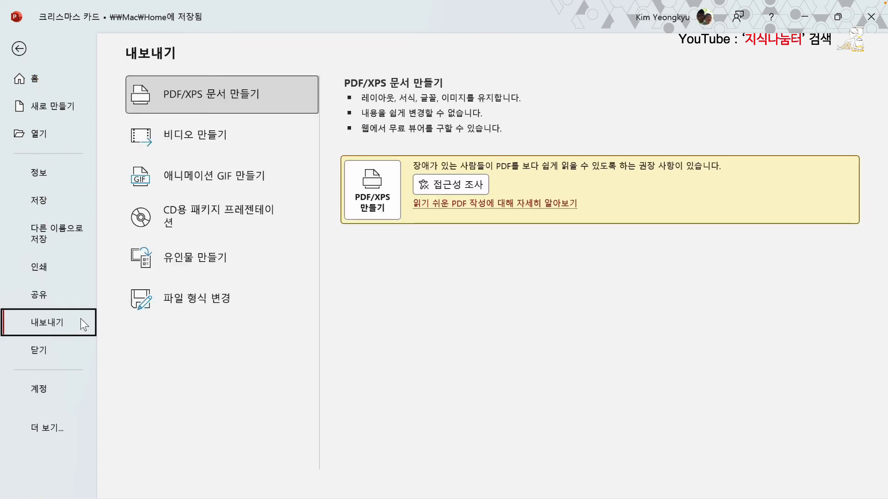
click(191, 146)
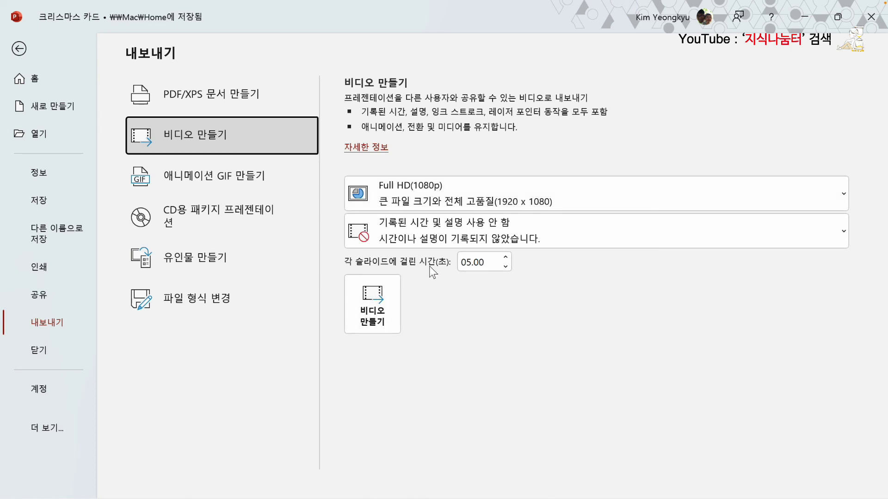
click(488, 262)
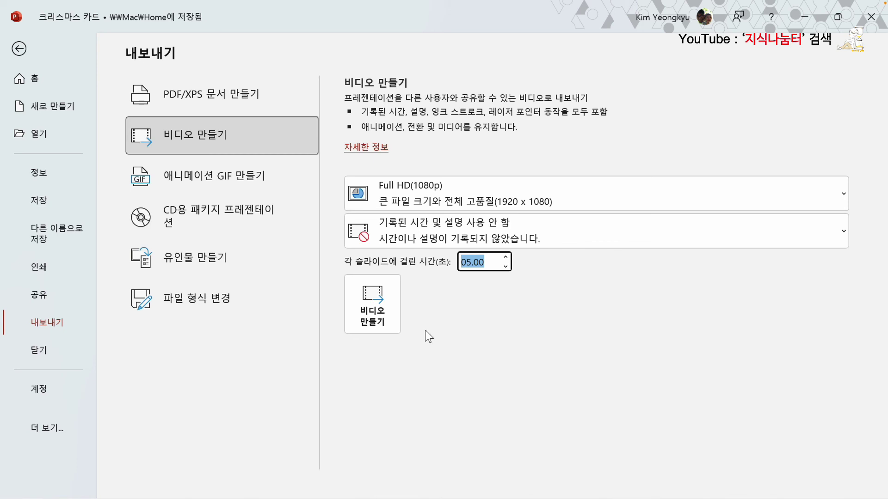
text(100)
key(Return)
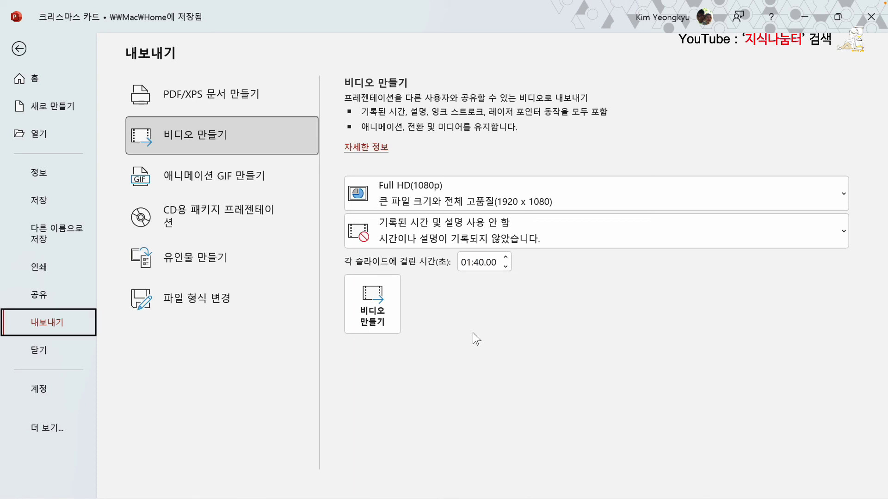
Create the video and export it as 크리스마스 카드 in MPEG-4 비디오 format to the 문서 folder.
click(390, 314)
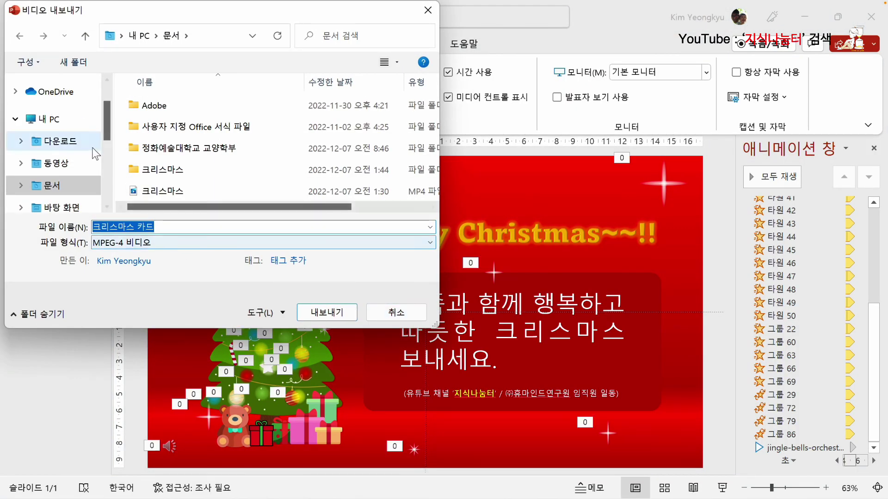
drag(120, 16, 315, 103)
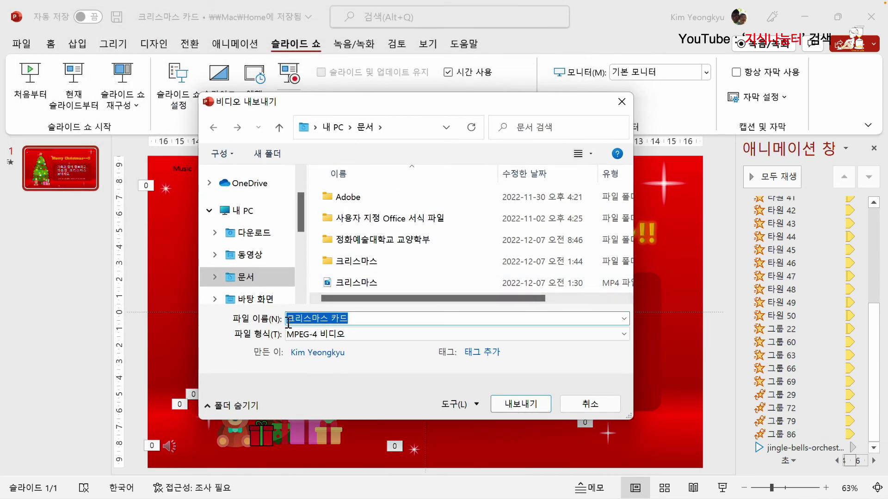
click(521, 406)
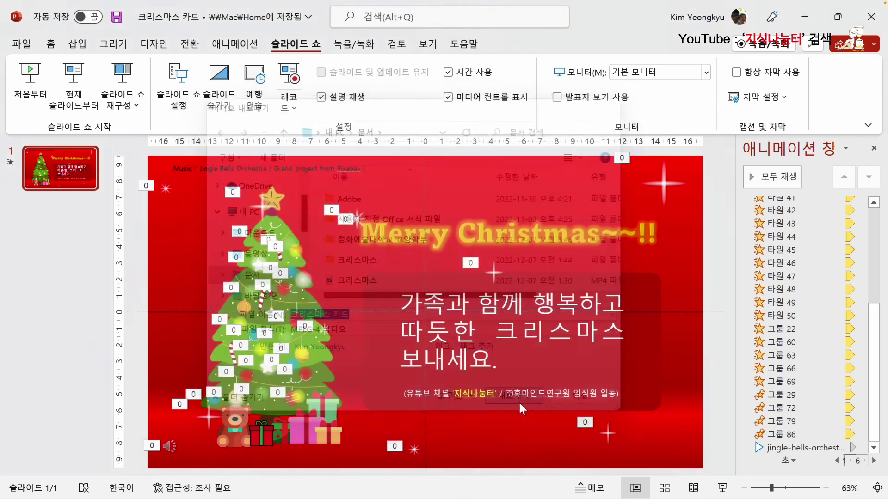